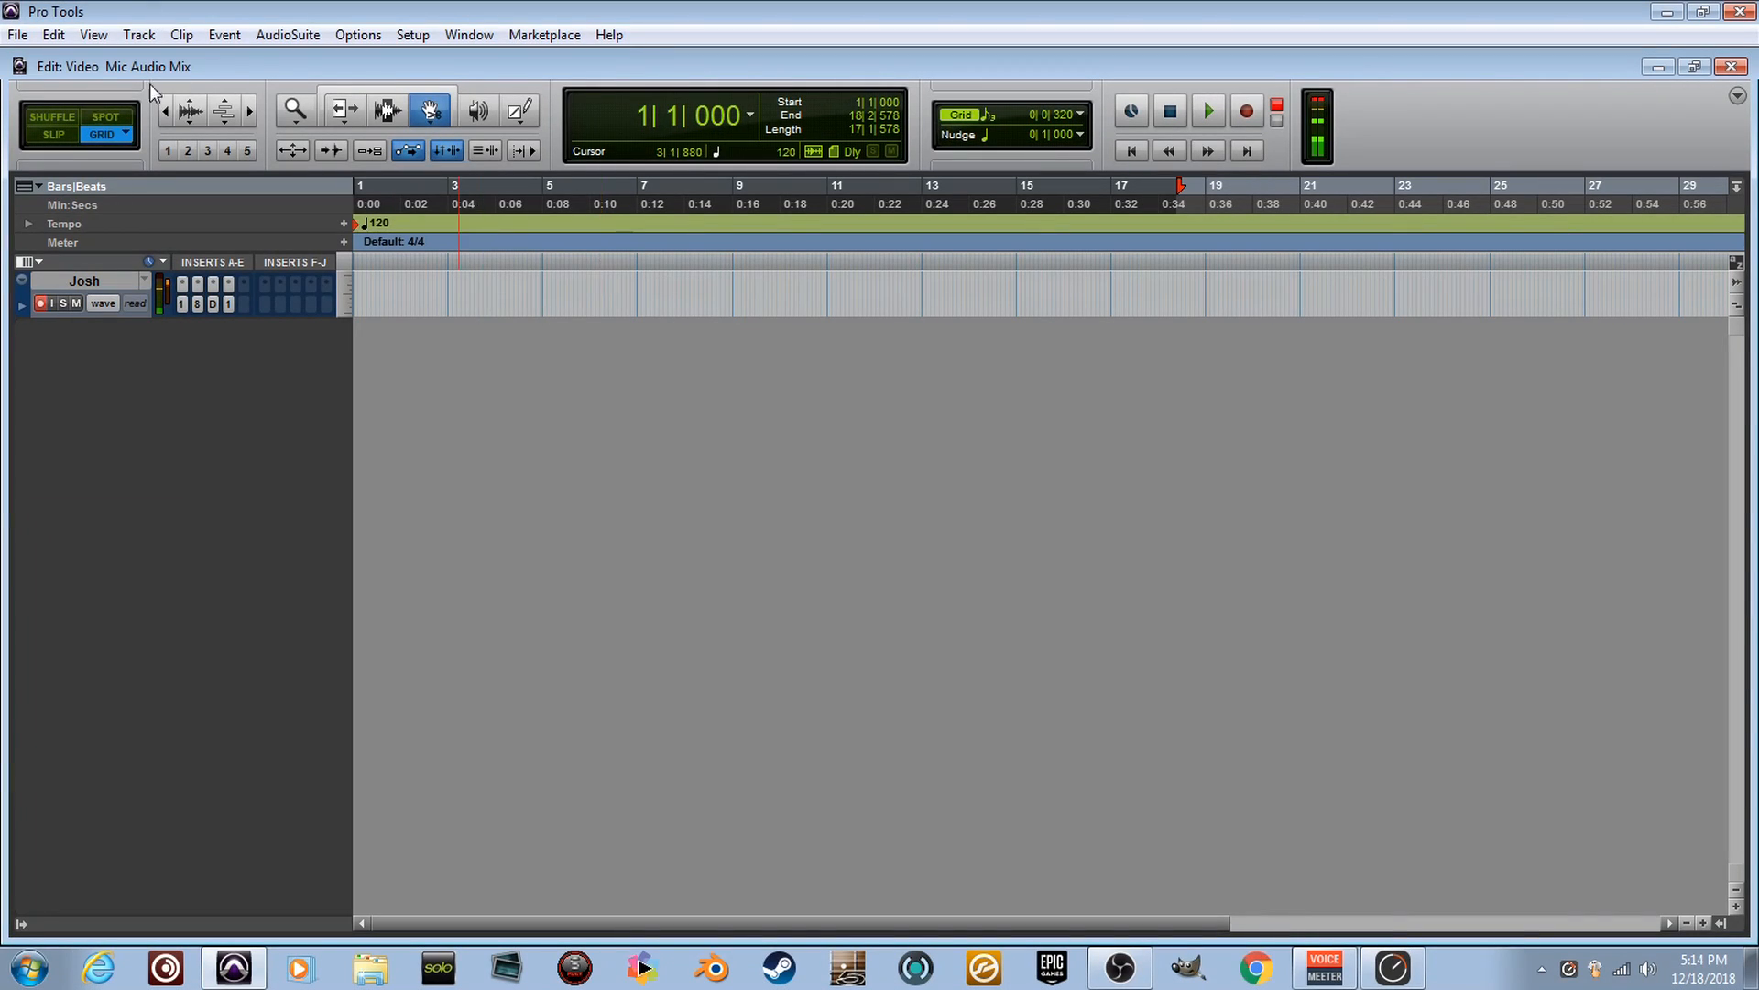
pyautogui.click(140, 35)
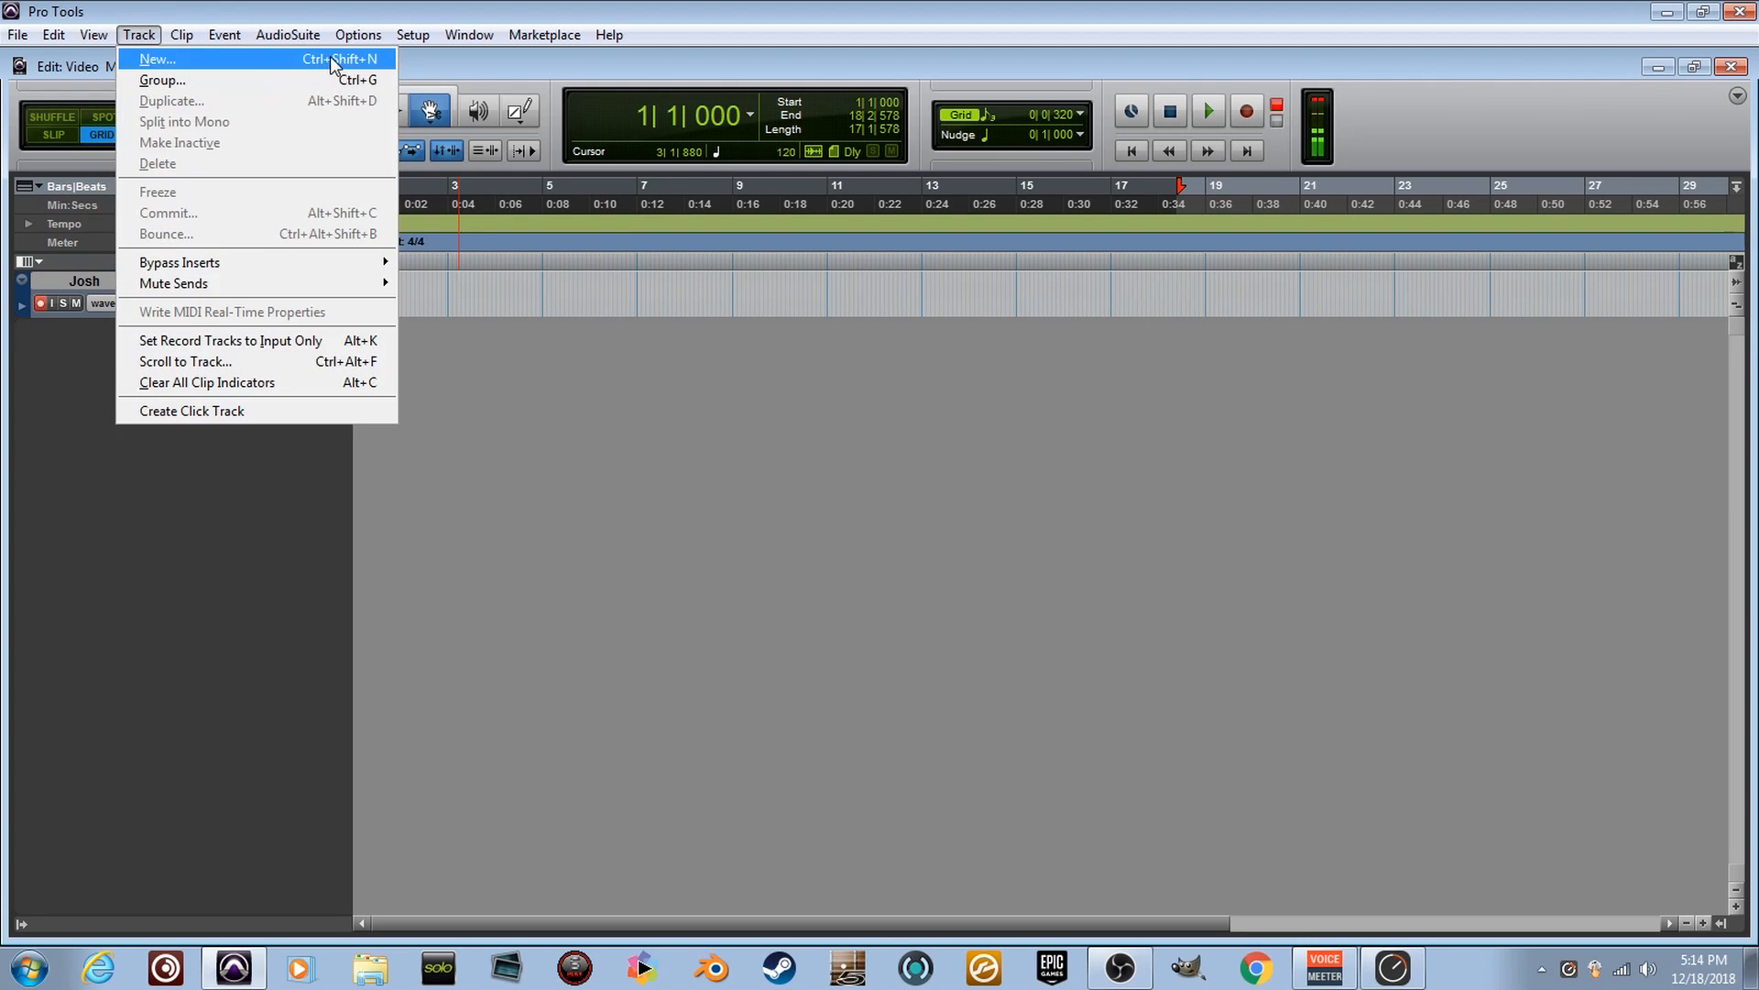
pyautogui.click(287, 62)
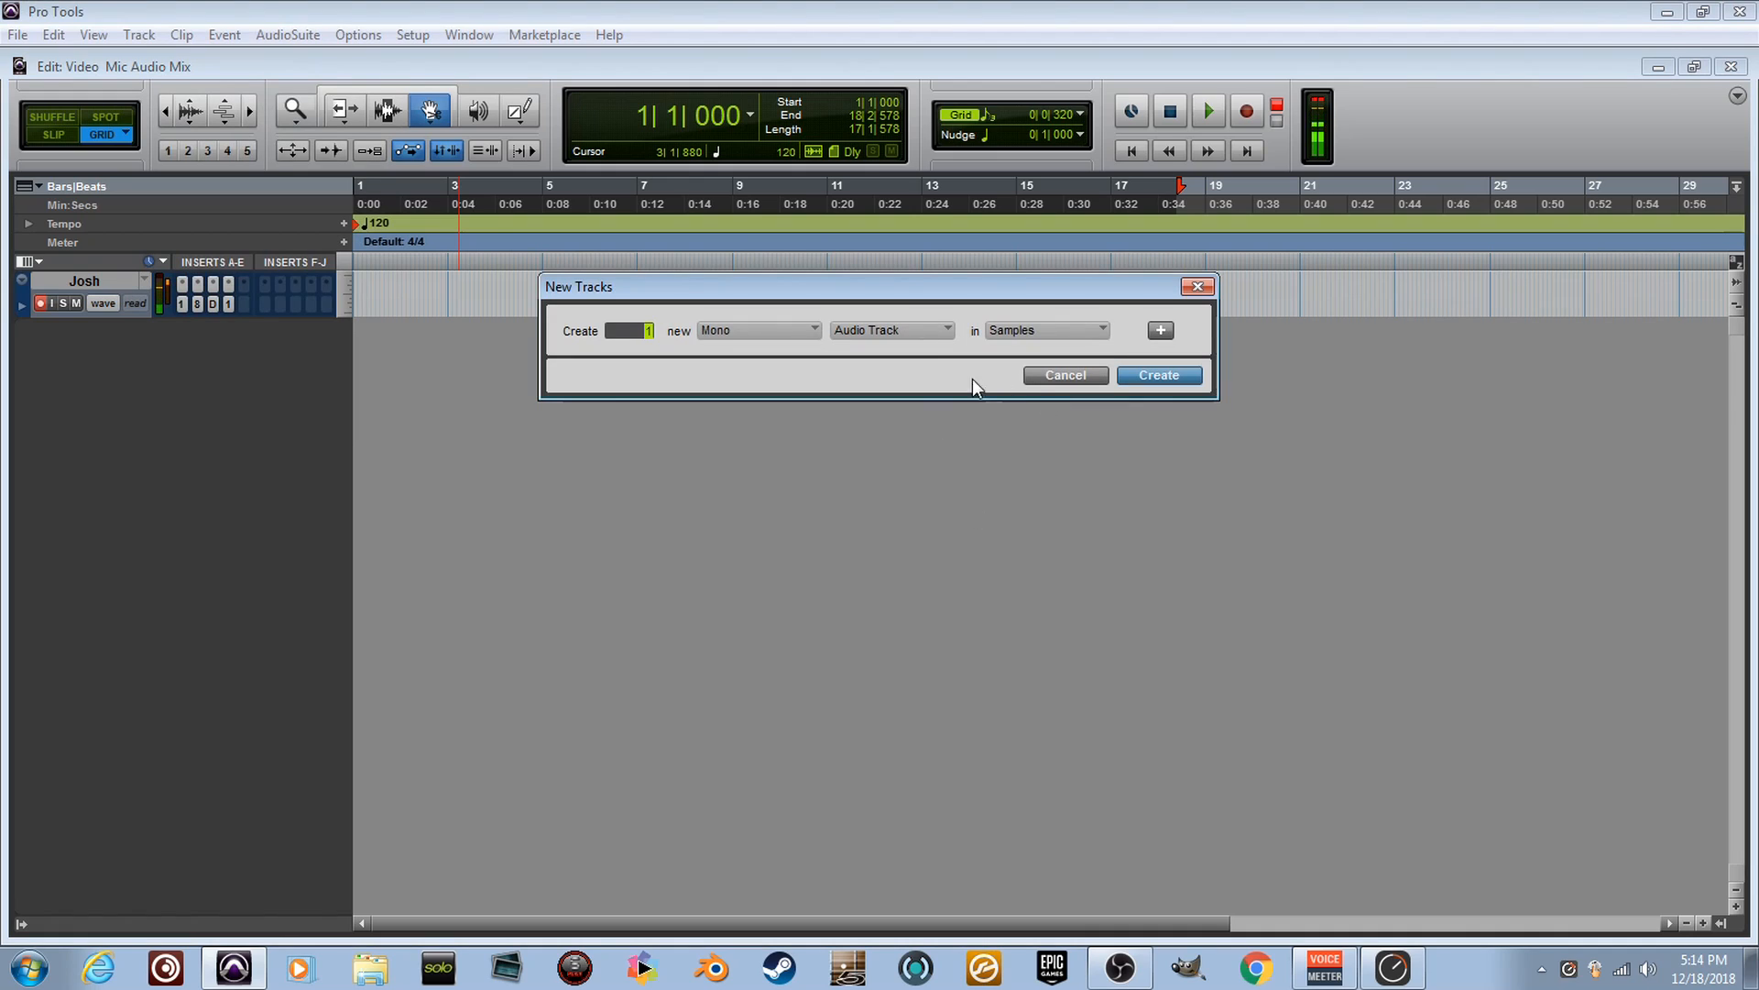
pyautogui.click(1197, 287)
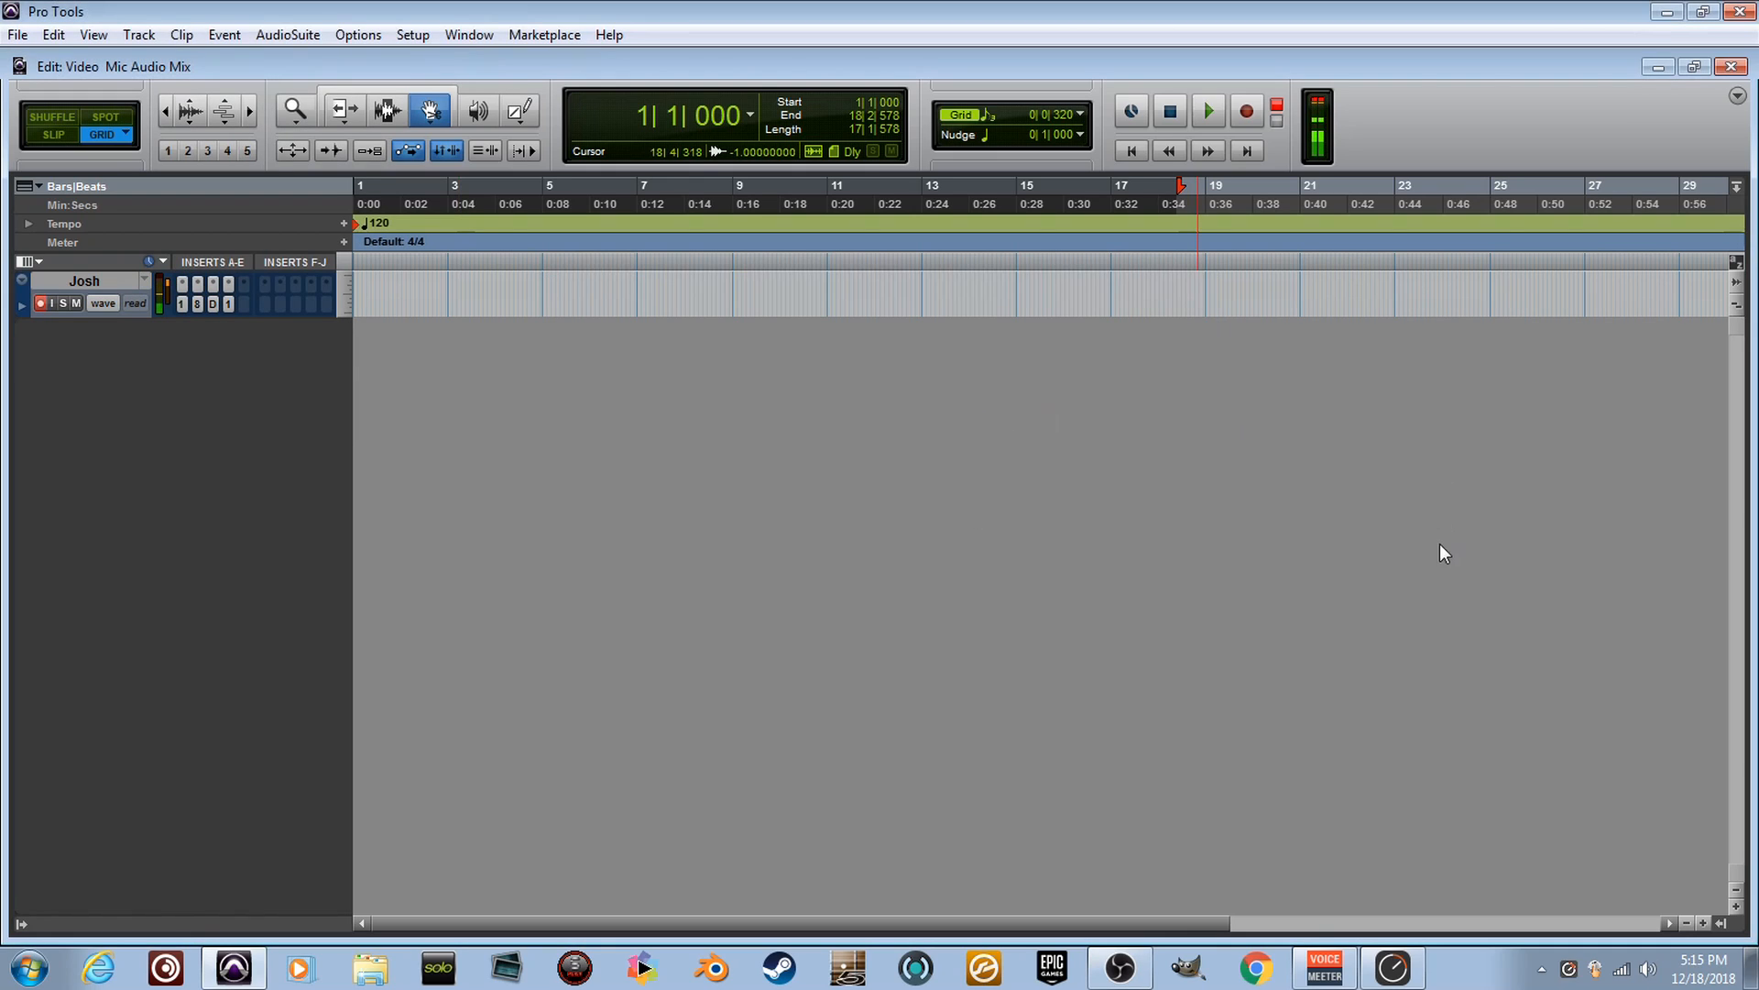
# Import the talking FIN WAV file from the desktop as a new audio track and move its clip to the session start.
pyautogui.moveTo(1593, 21); pyautogui.dragTo(1370, 37)
pyautogui.moveTo(1604, 422); pyautogui.dragTo(836, 530)
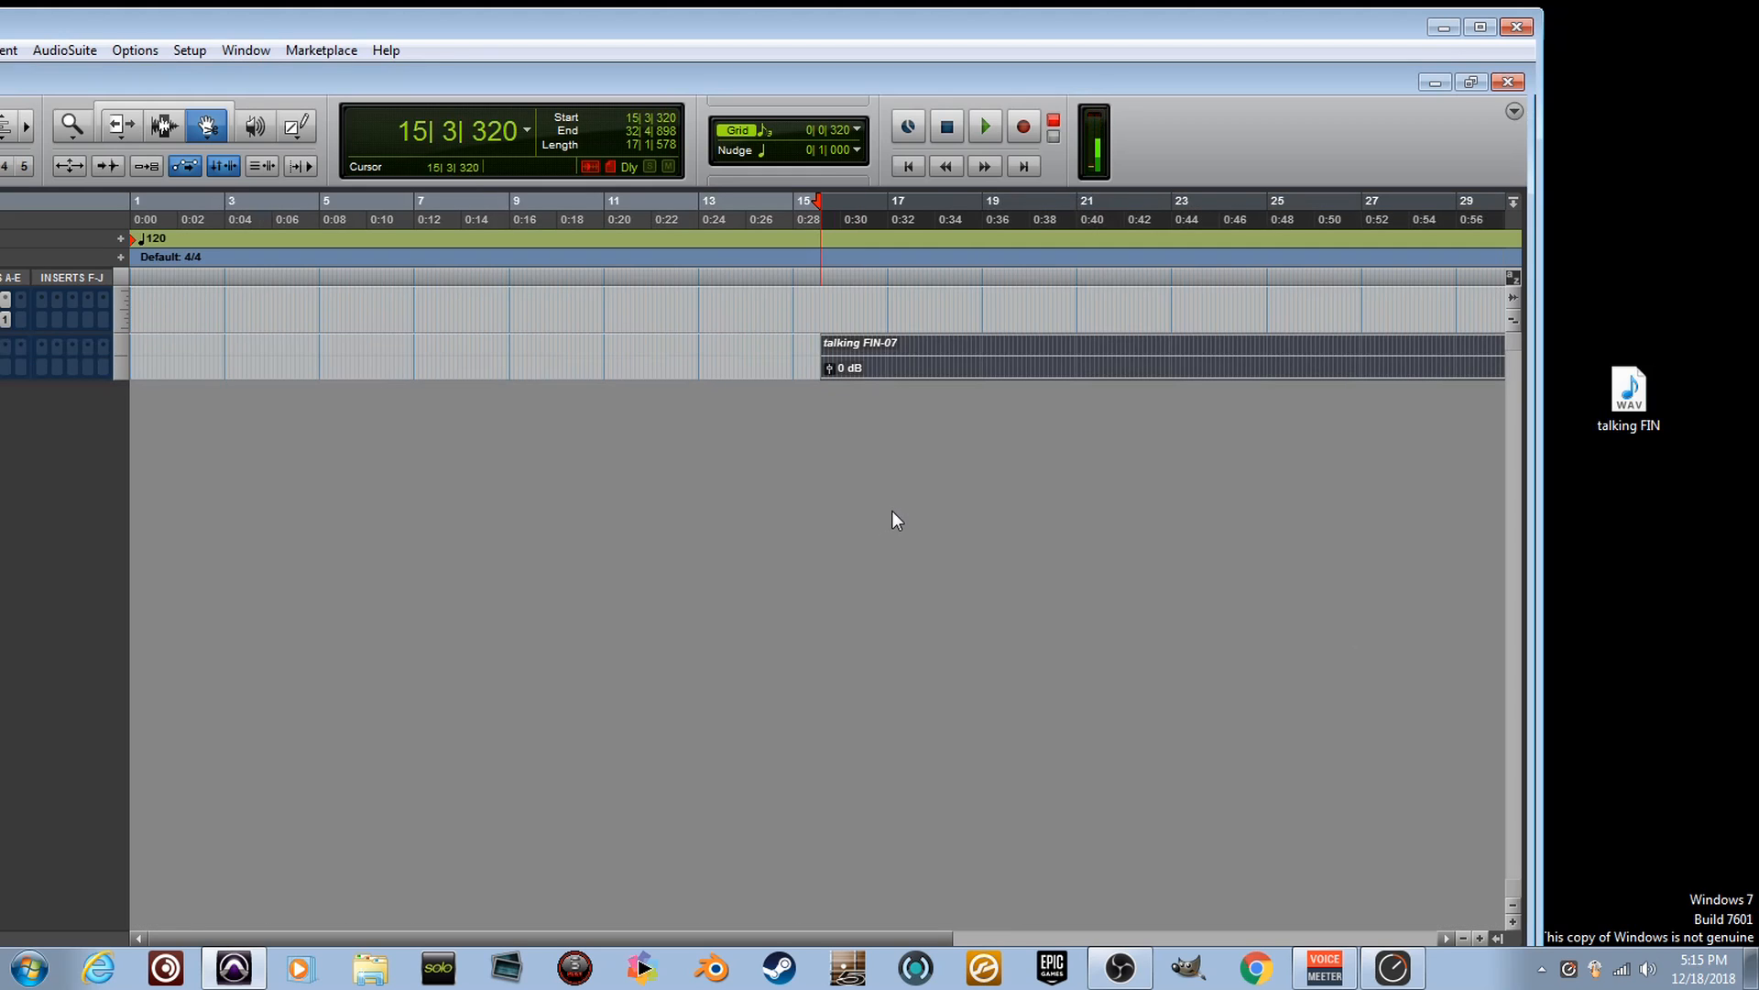
pyautogui.click(1479, 28)
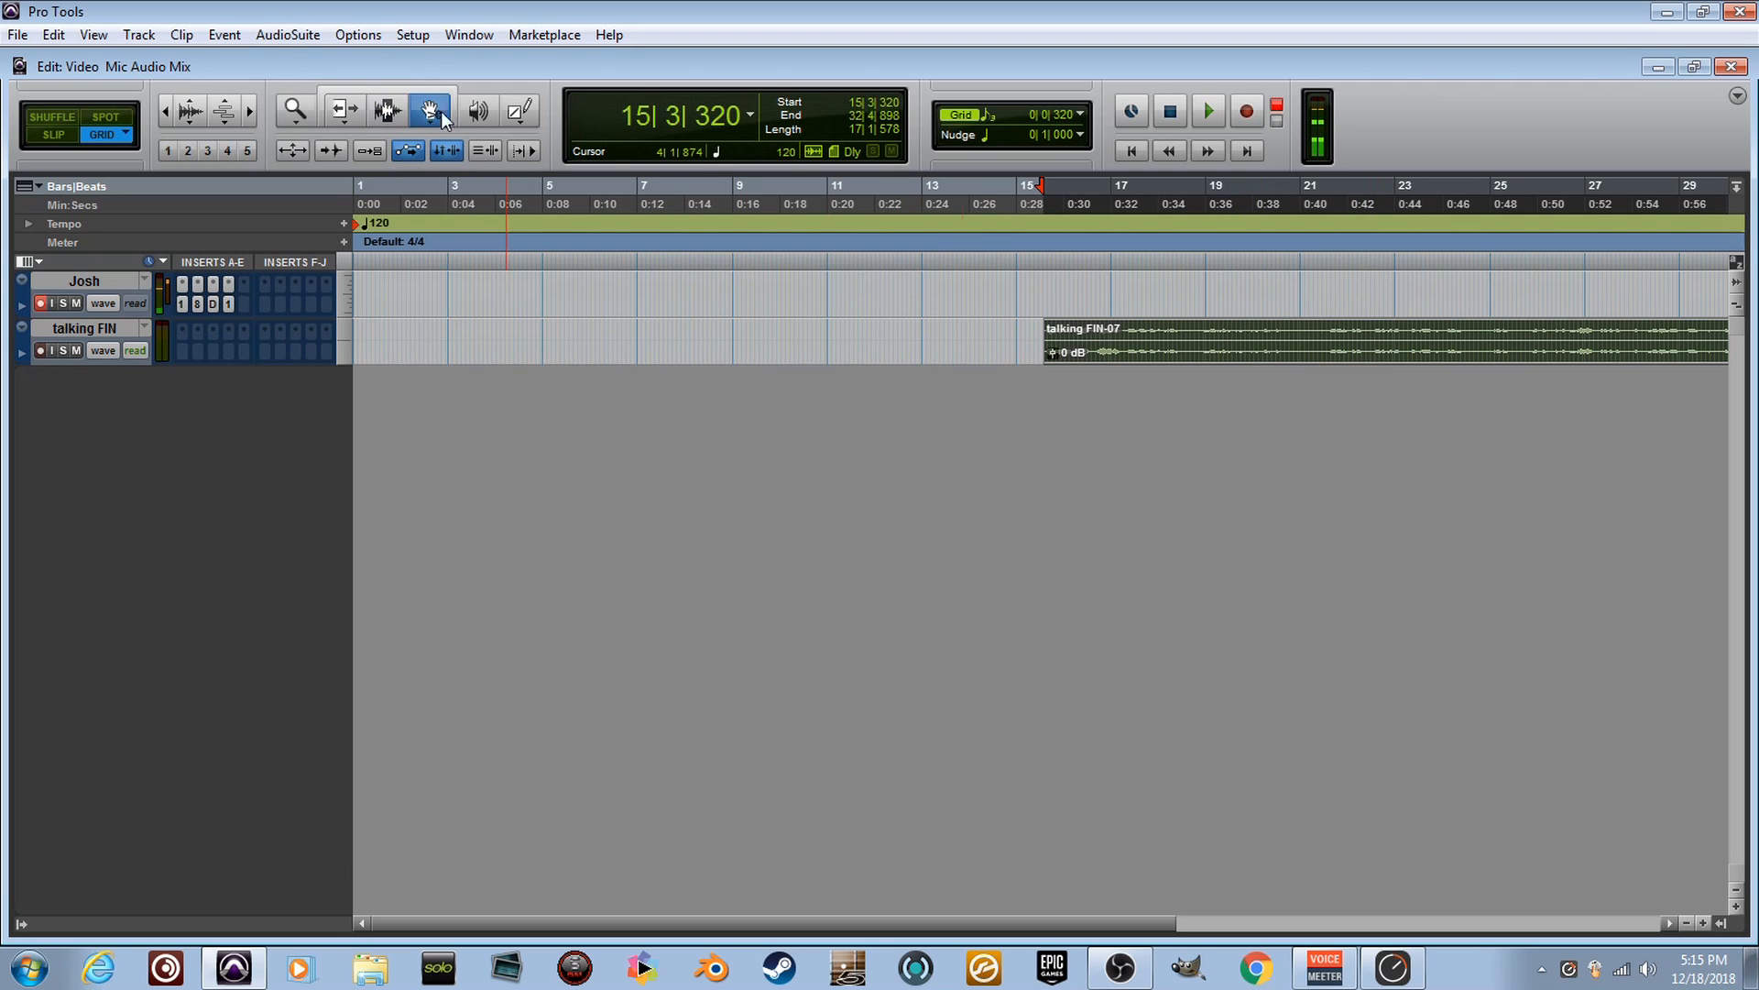
pyautogui.moveTo(1301, 341); pyautogui.dragTo(597, 389)
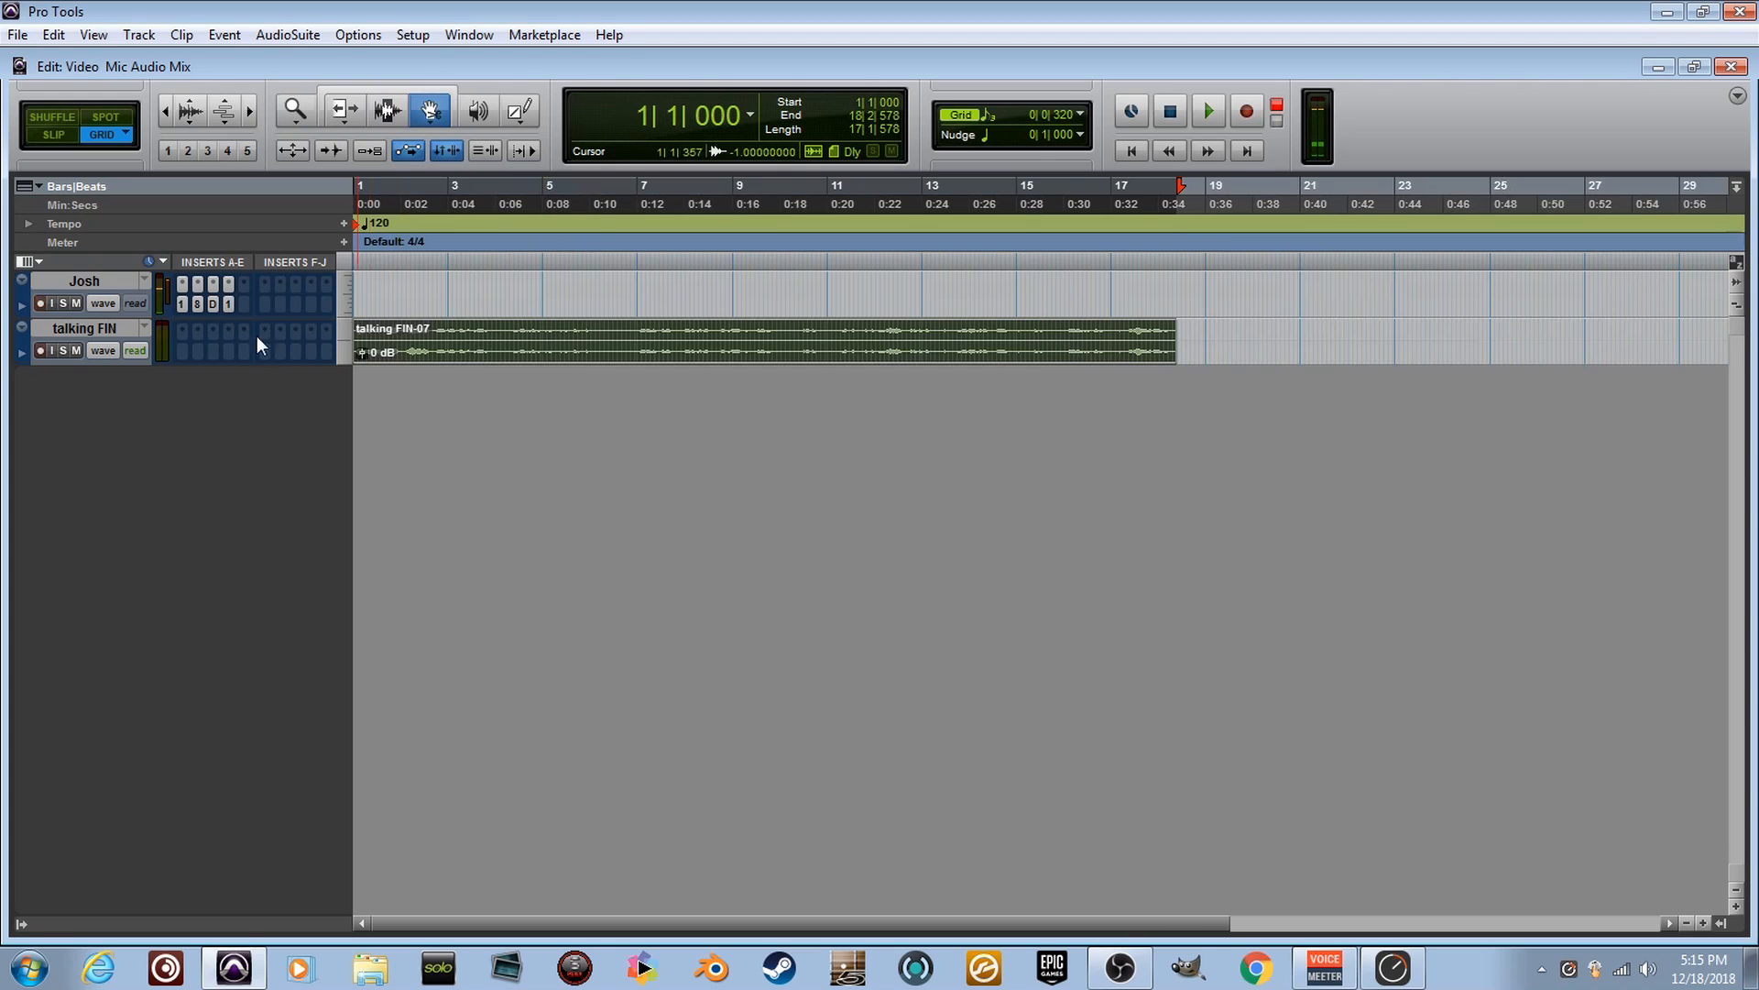
# Route the talking FIN track's output to Analog 1-2 in the mixer, return to the Edit window and play the clip.
pyautogui.click(475, 38)
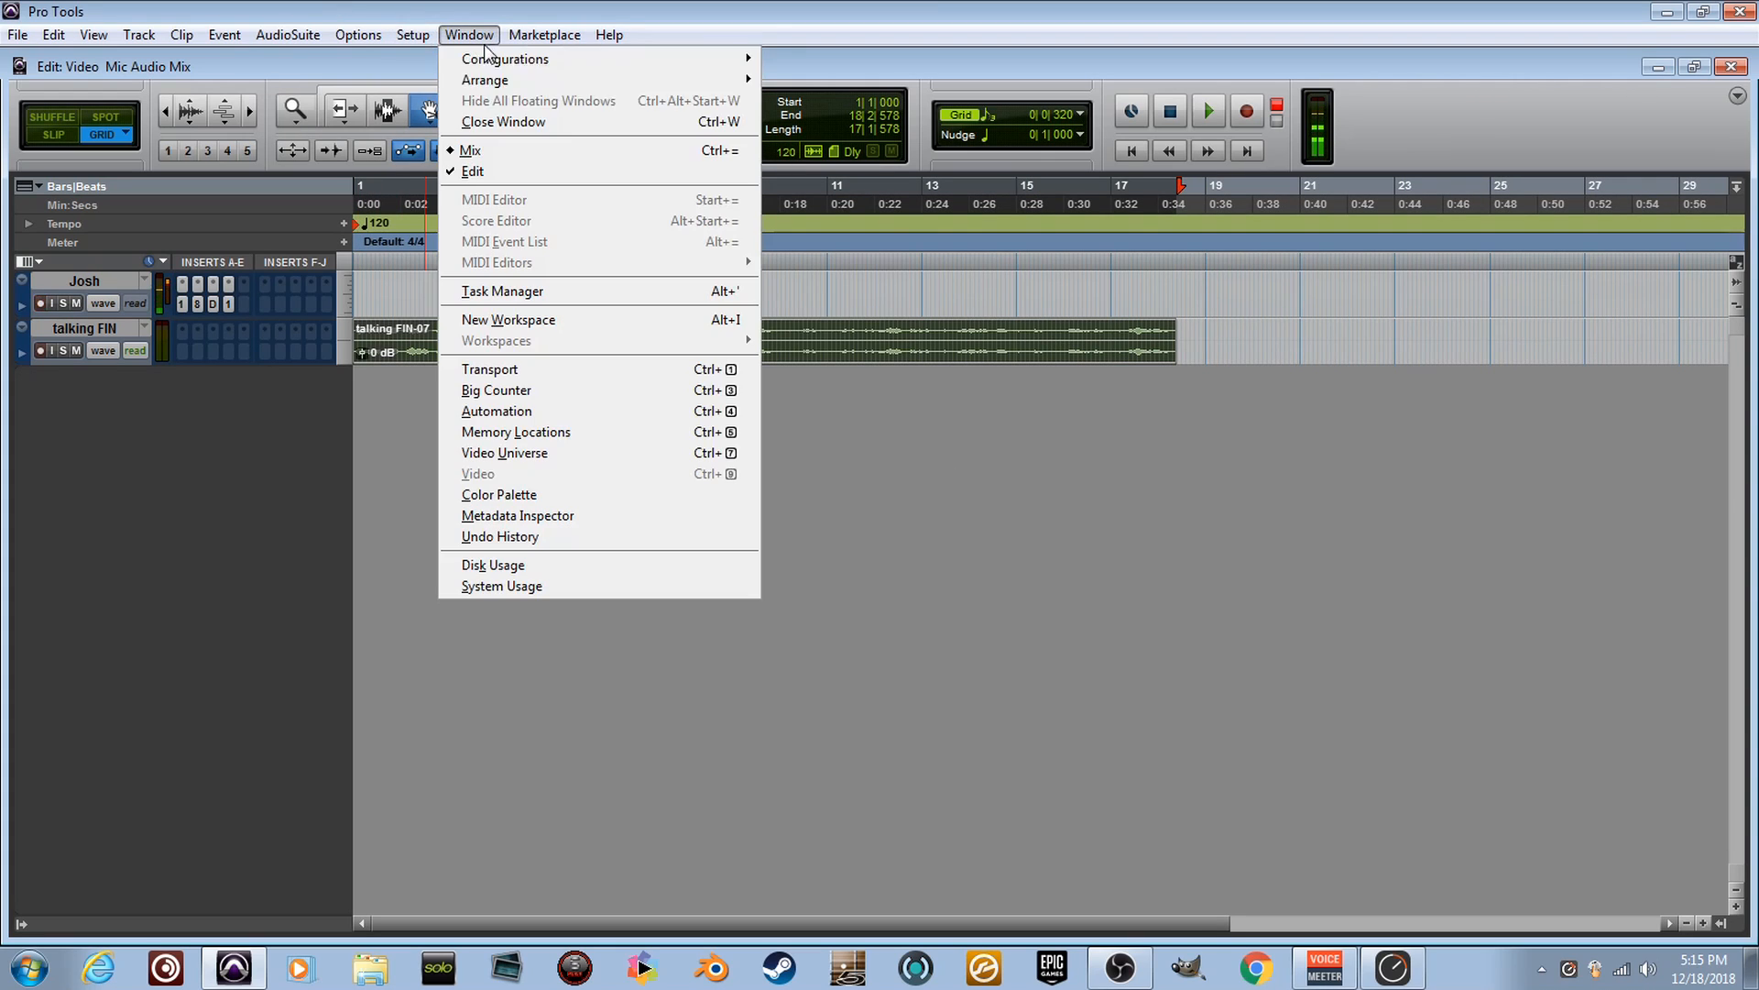
pyautogui.click(469, 145)
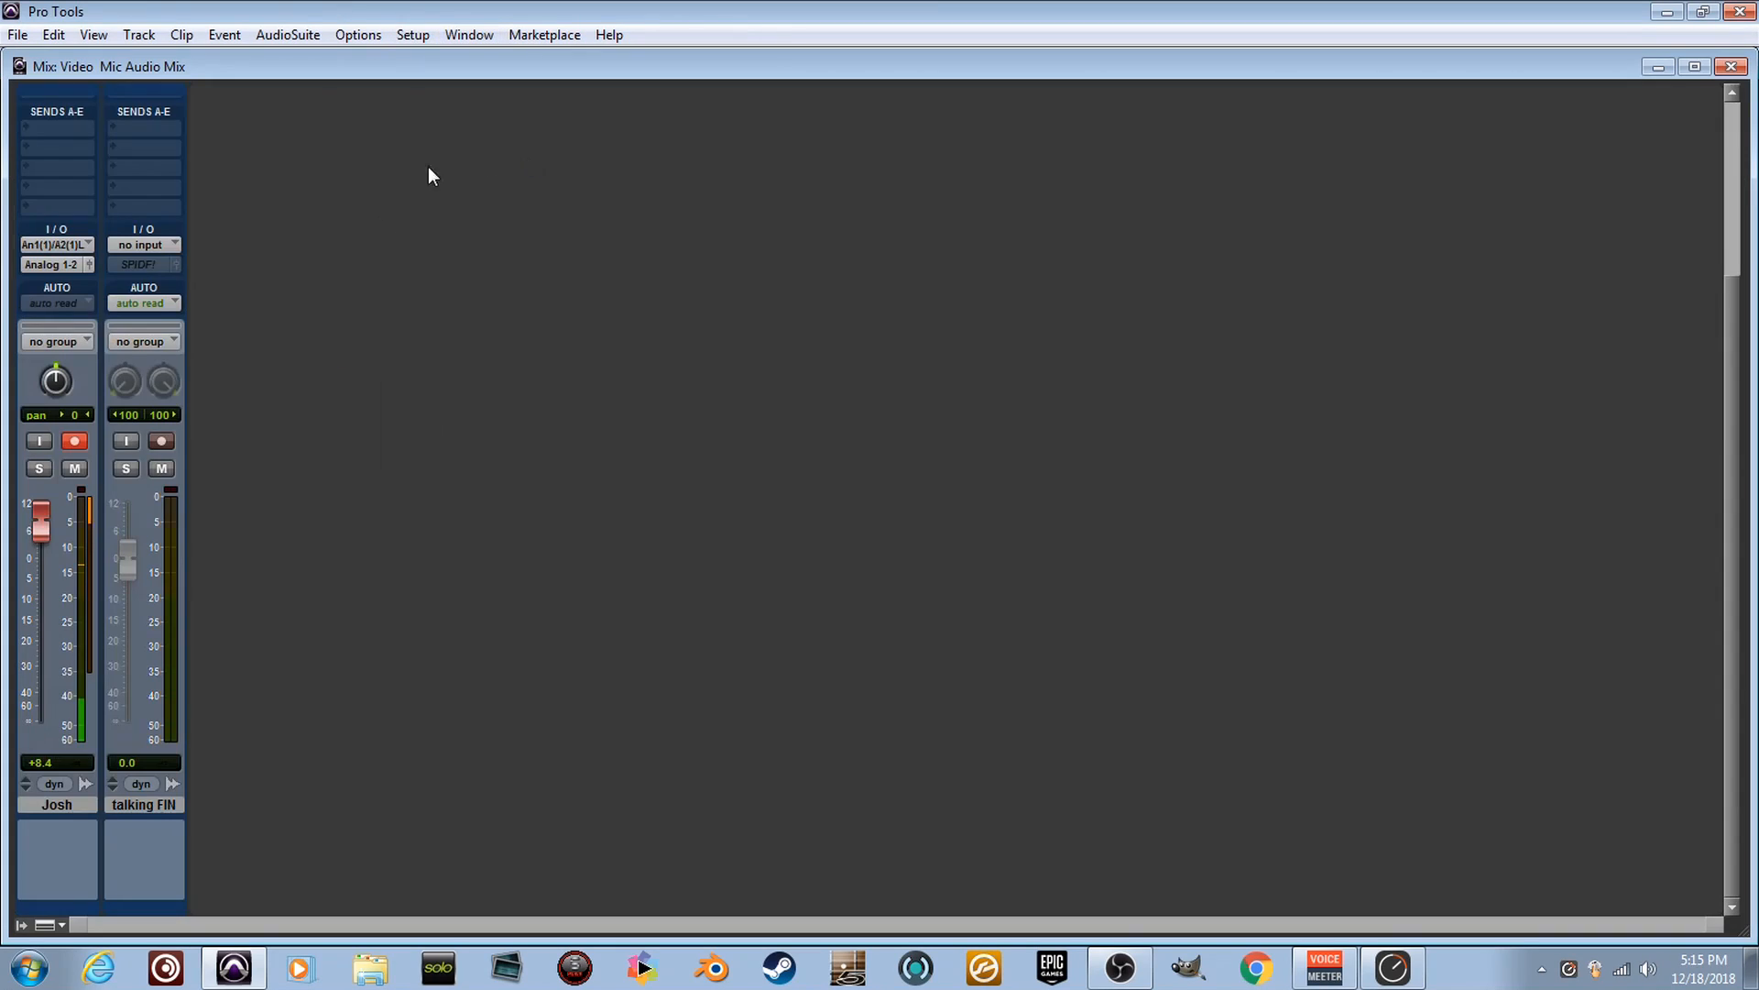
pyautogui.click(142, 265)
pyautogui.moveTo(220, 299)
pyautogui.click(315, 300)
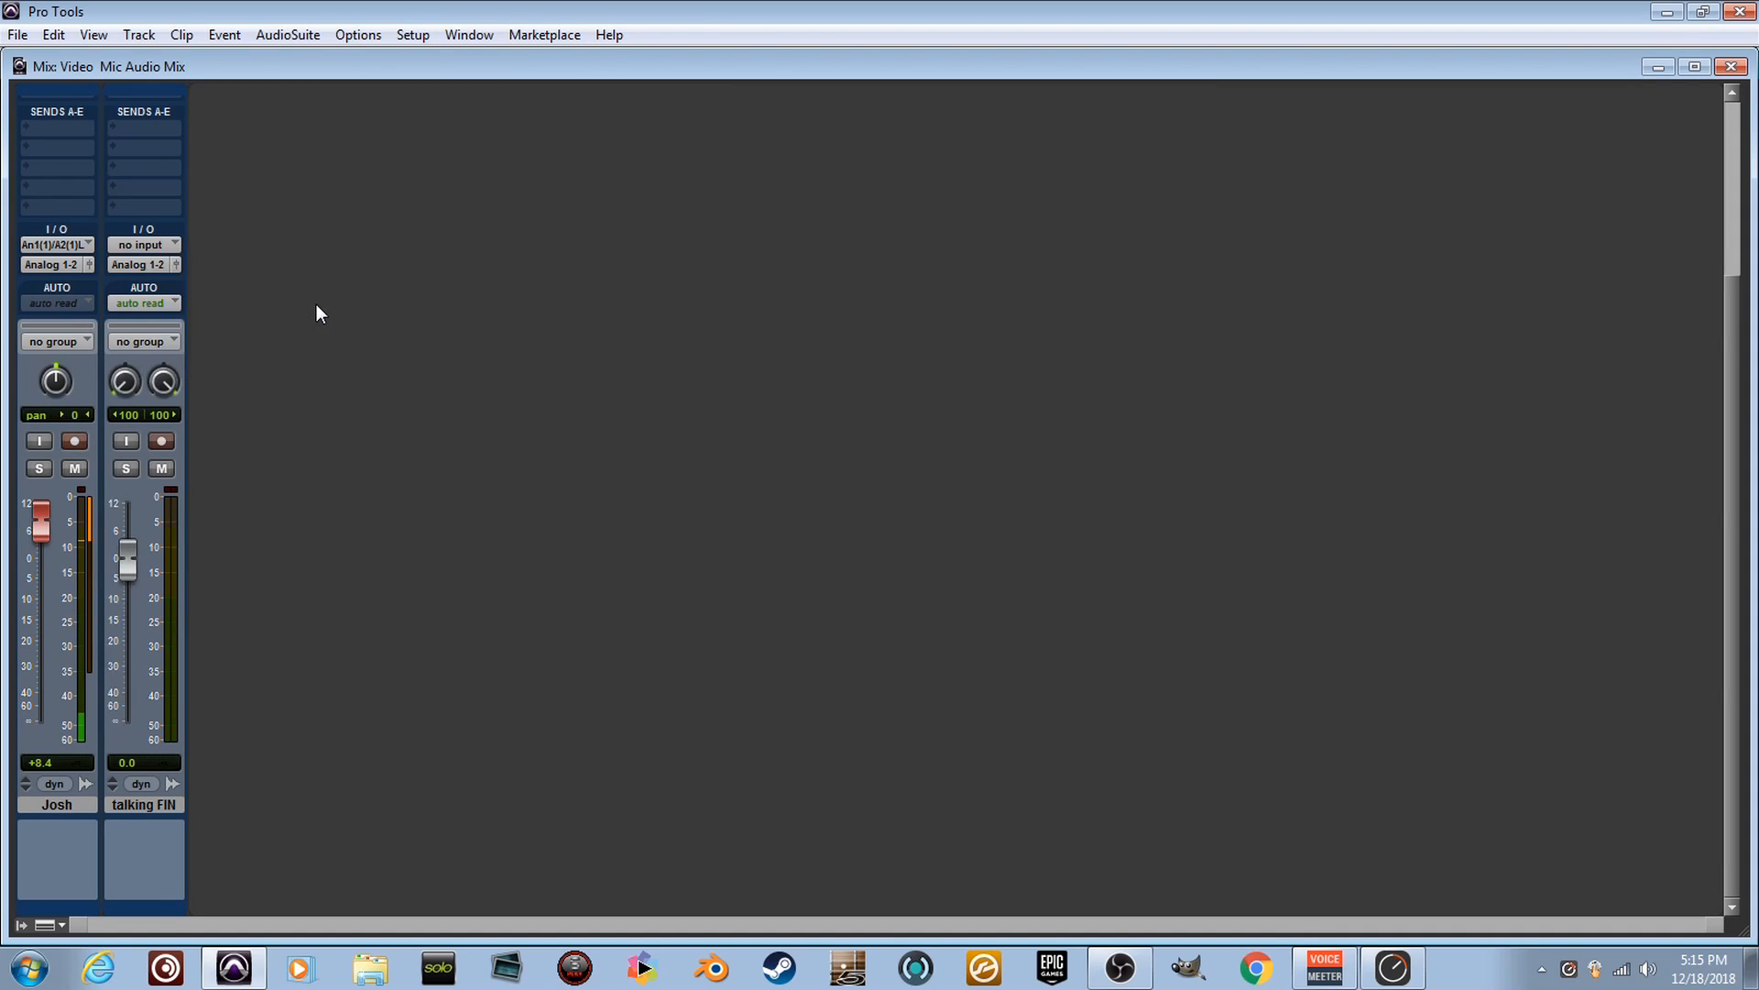
pyautogui.click(452, 41)
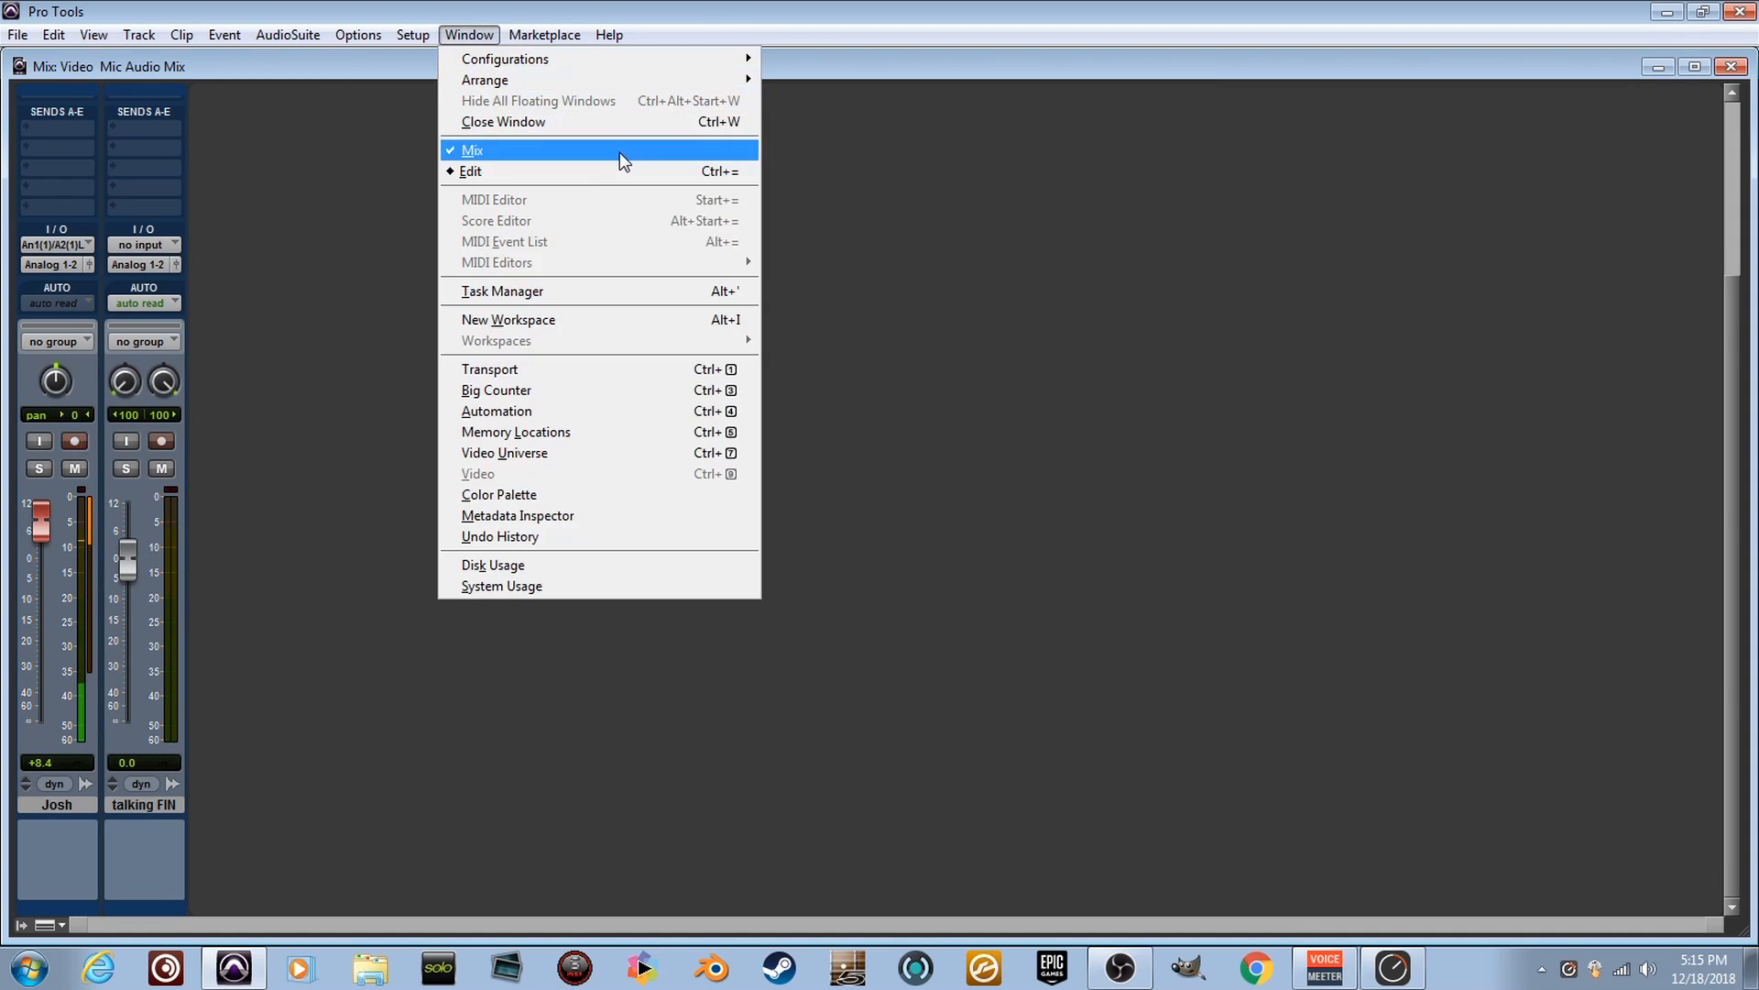
pyautogui.click(625, 180)
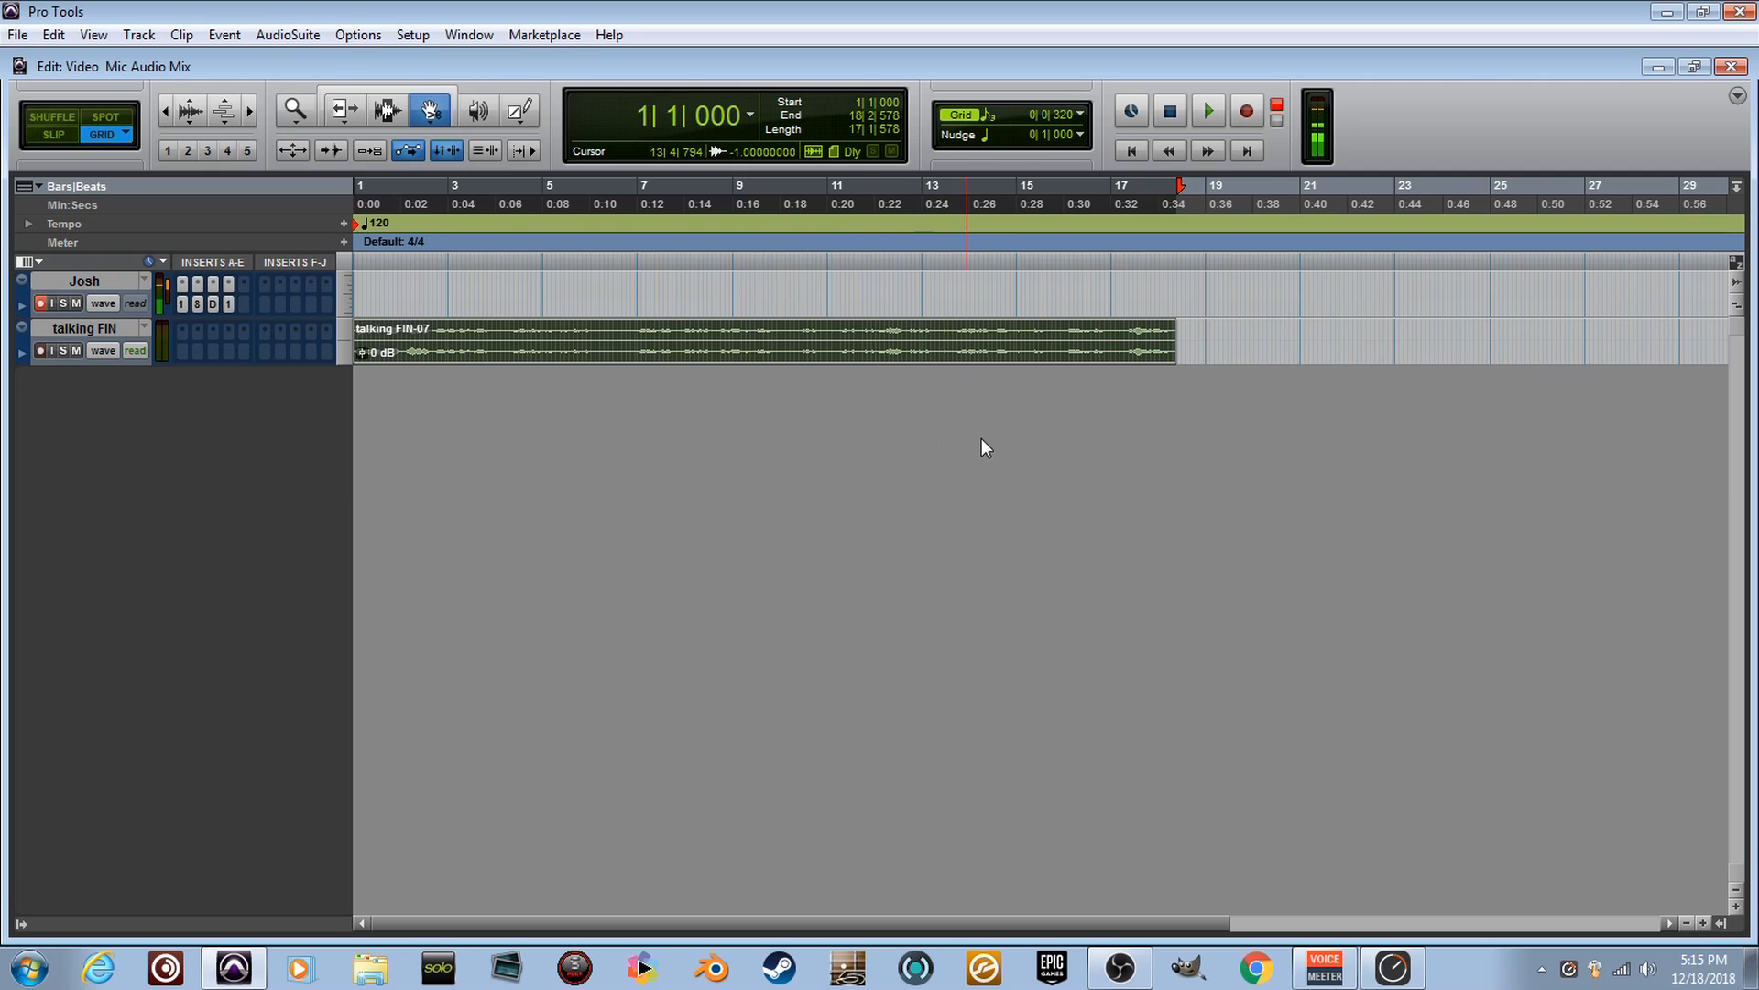
pyautogui.press('space')
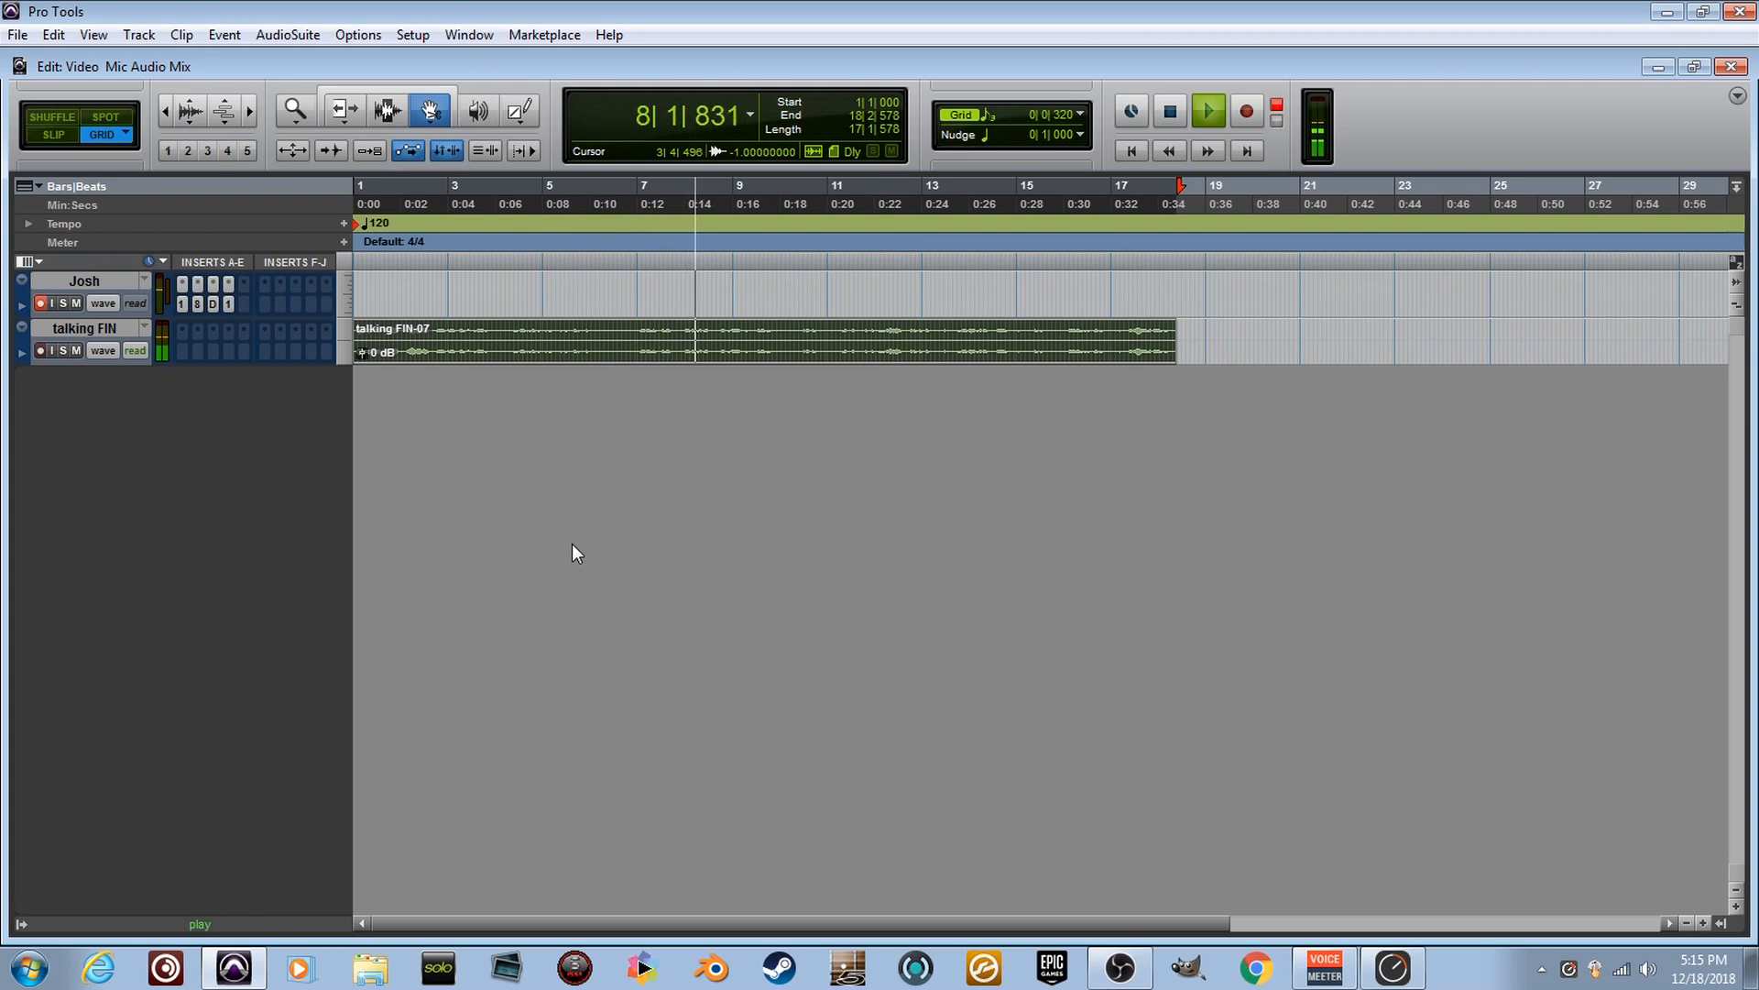
pyautogui.press('space')
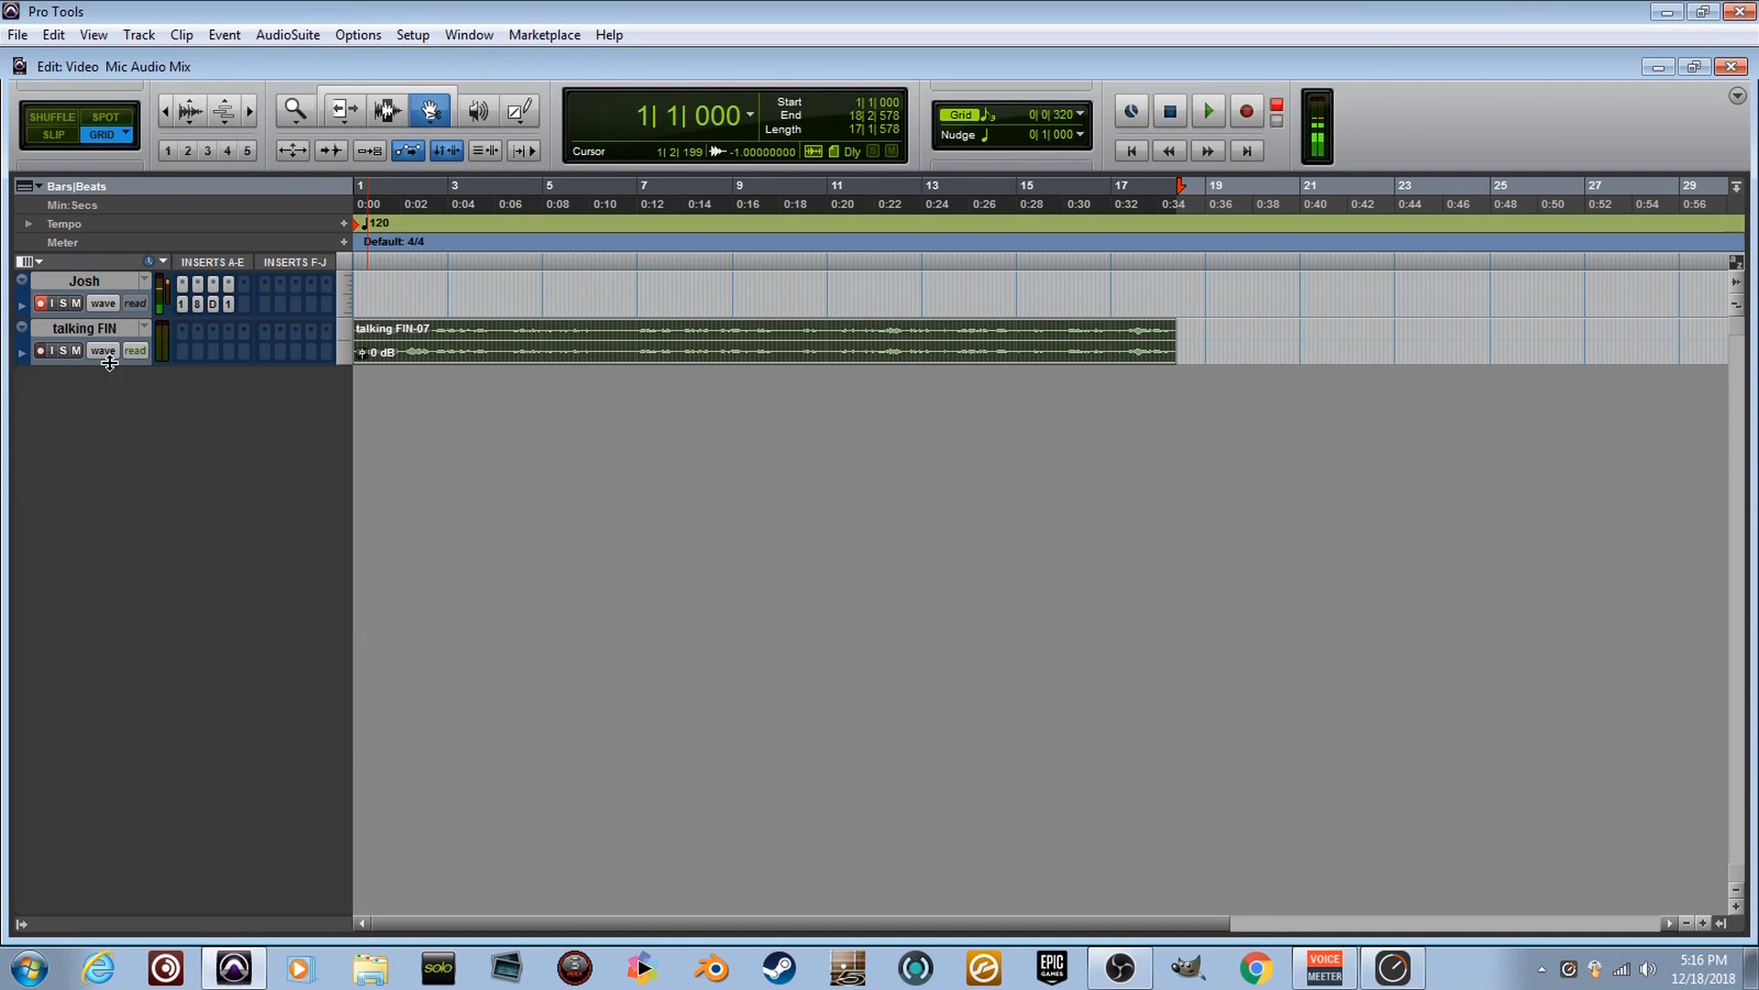
# Enlarge the talking FIN track and zoom in on the timeline to examine its waveform.
pyautogui.moveTo(109, 364); pyautogui.dragTo(99, 758)
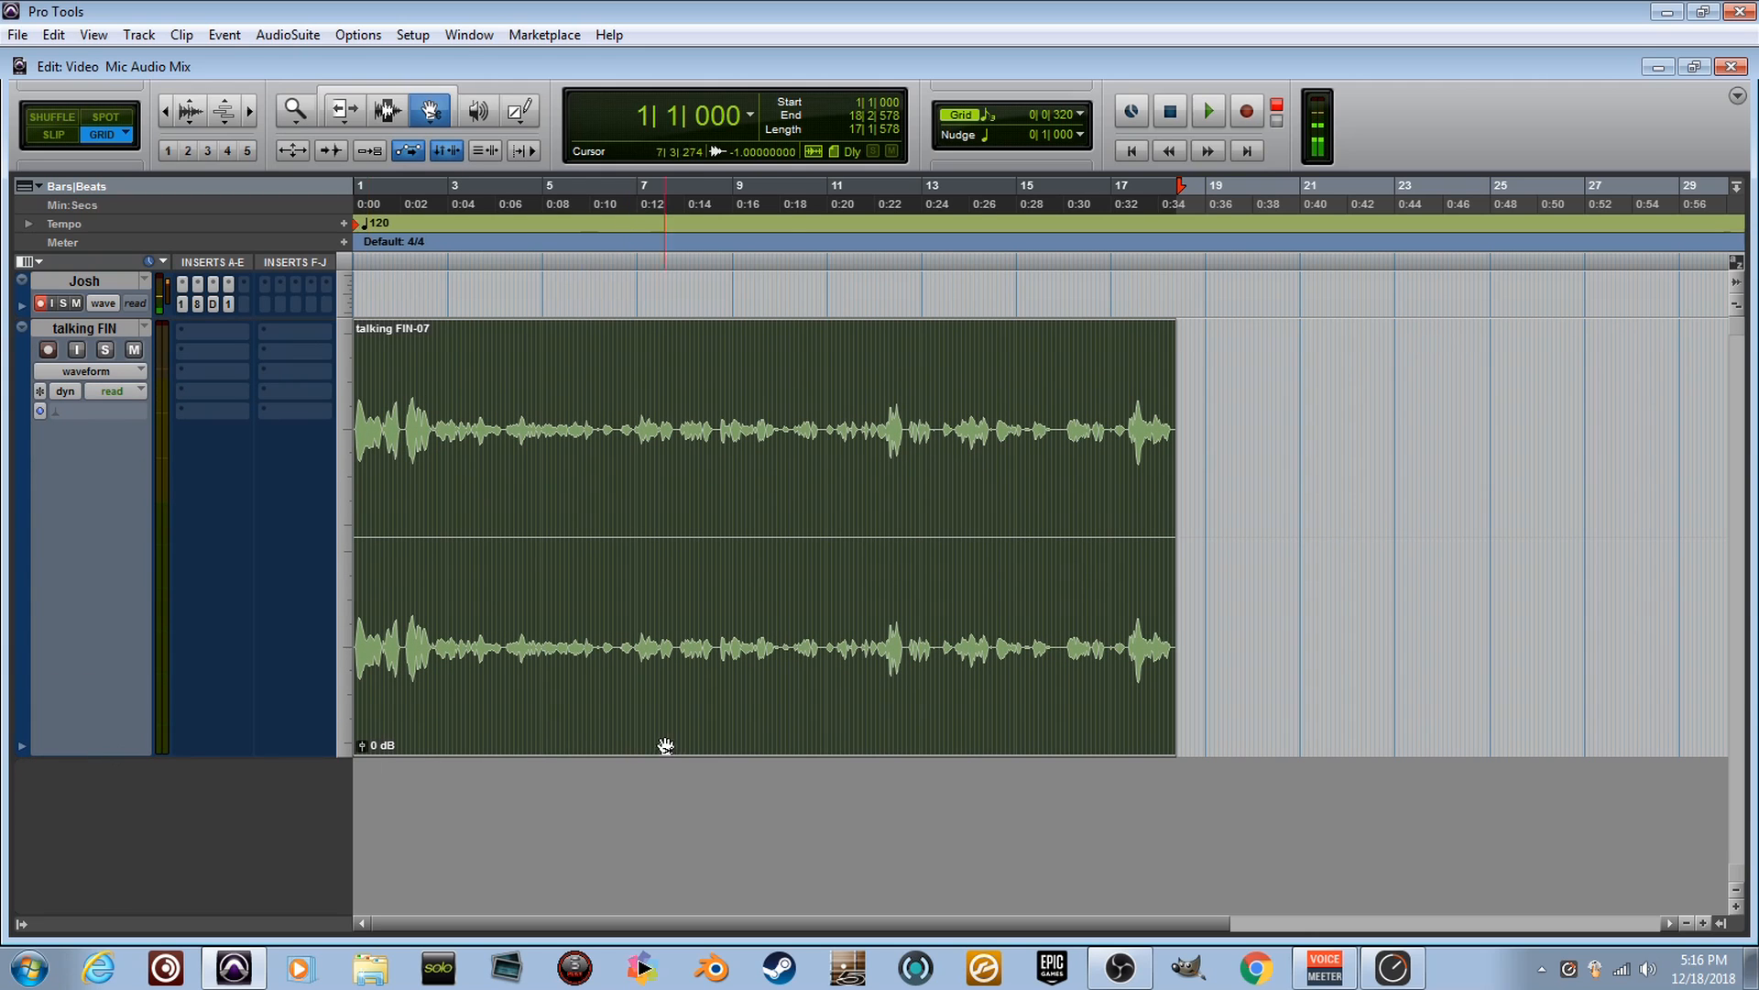
pyautogui.scroll(3, 876, 739)
pyautogui.scroll(-1, 875, 738)
pyautogui.scroll(1, 875, 738)
pyautogui.scroll(3, 875, 739)
pyautogui.scroll(-2, 875, 738)
pyautogui.scroll(4, 875, 739)
pyautogui.scroll(-4, 875, 739)
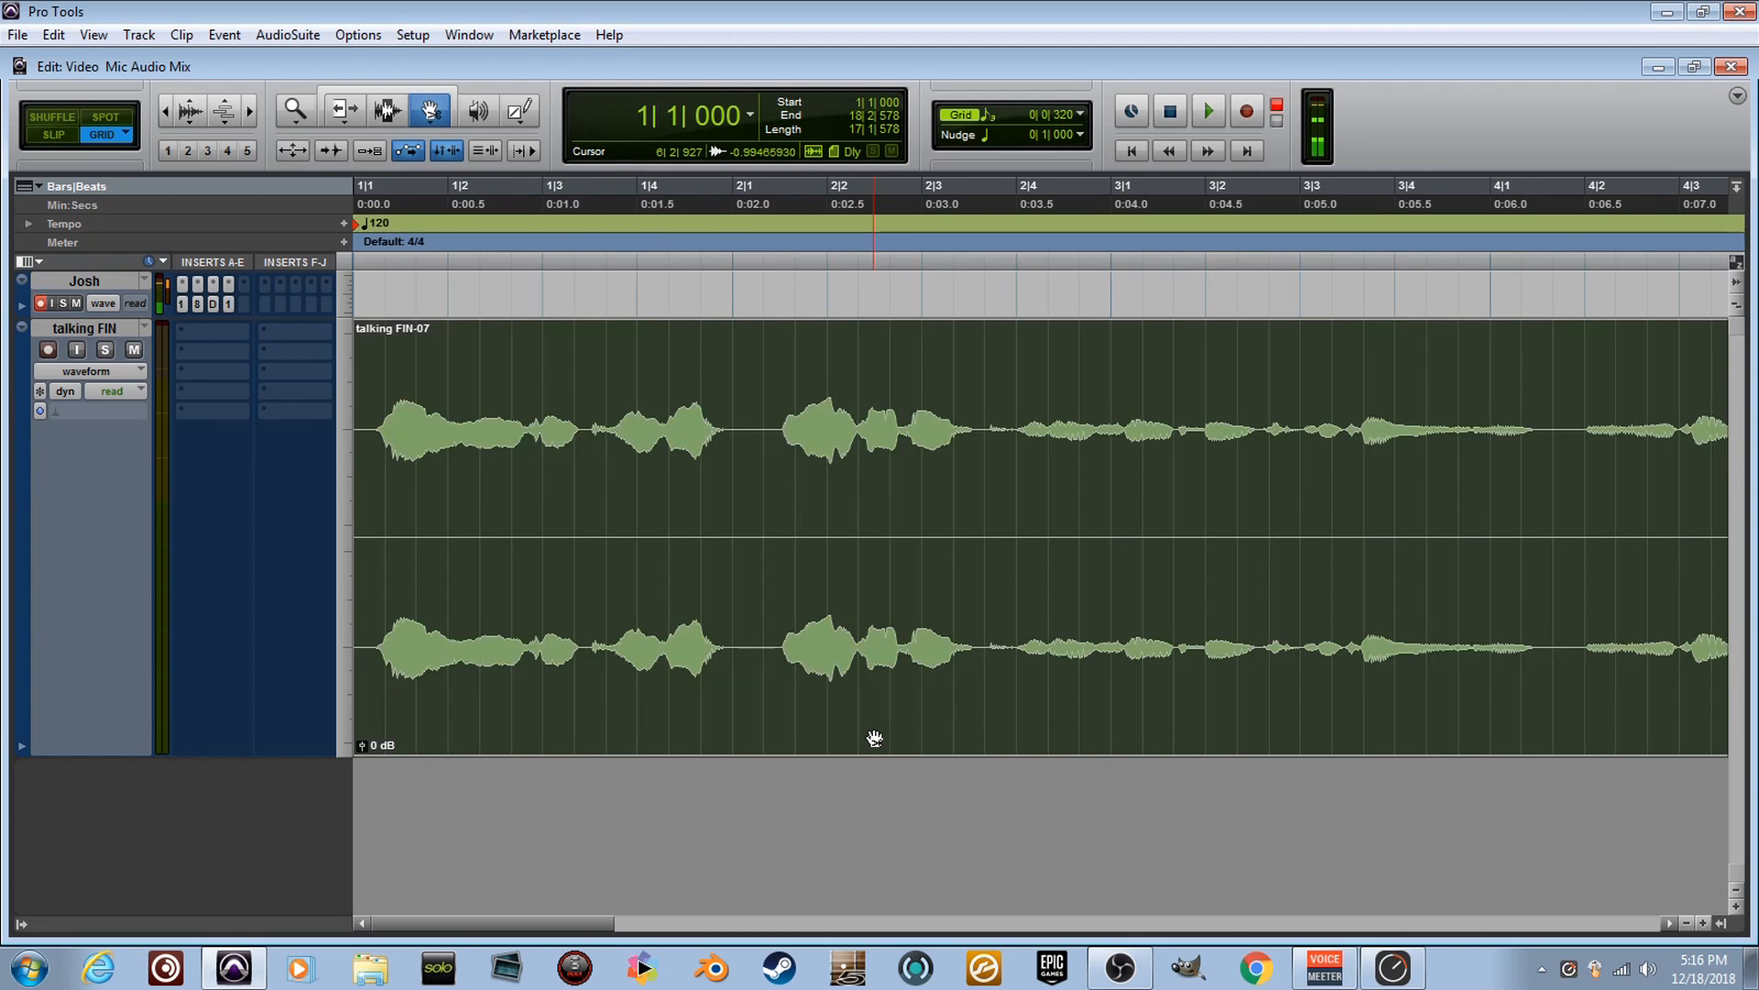
pyautogui.scroll(2, 875, 739)
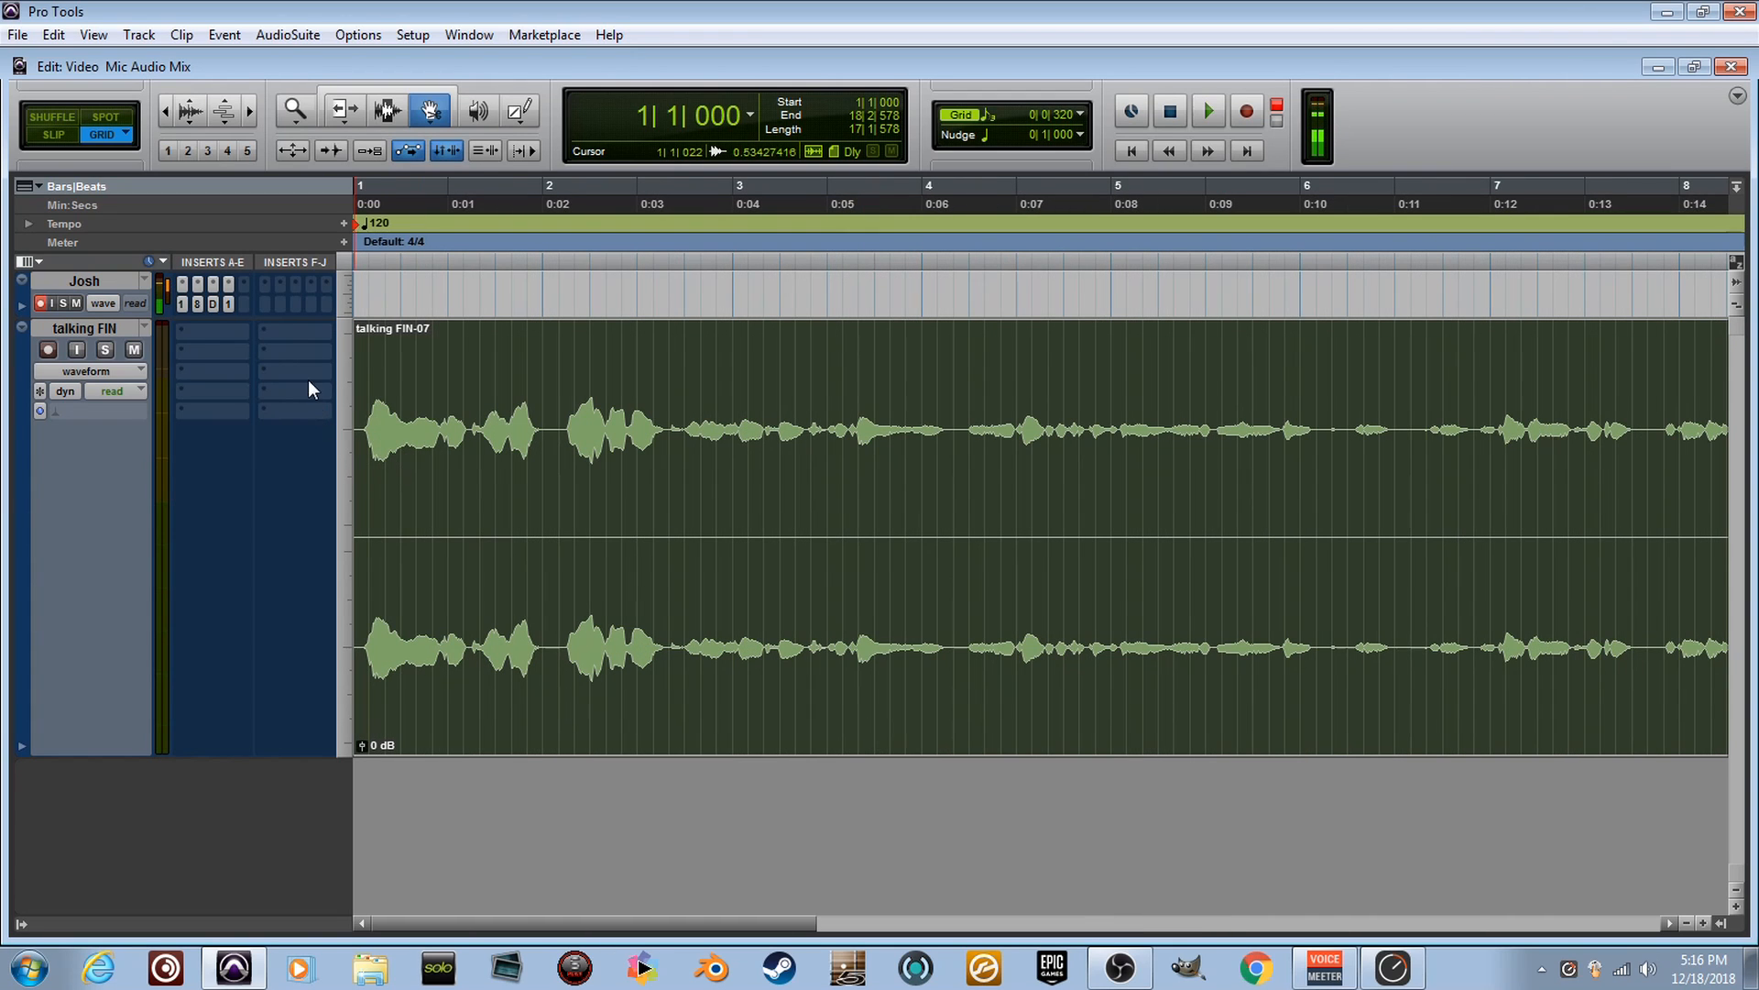
# Resize the talking FIN track to a medium height that shows its separate insert slots, and audition the start of the clip.
pyautogui.moveTo(126, 753); pyautogui.dragTo(128, 367)
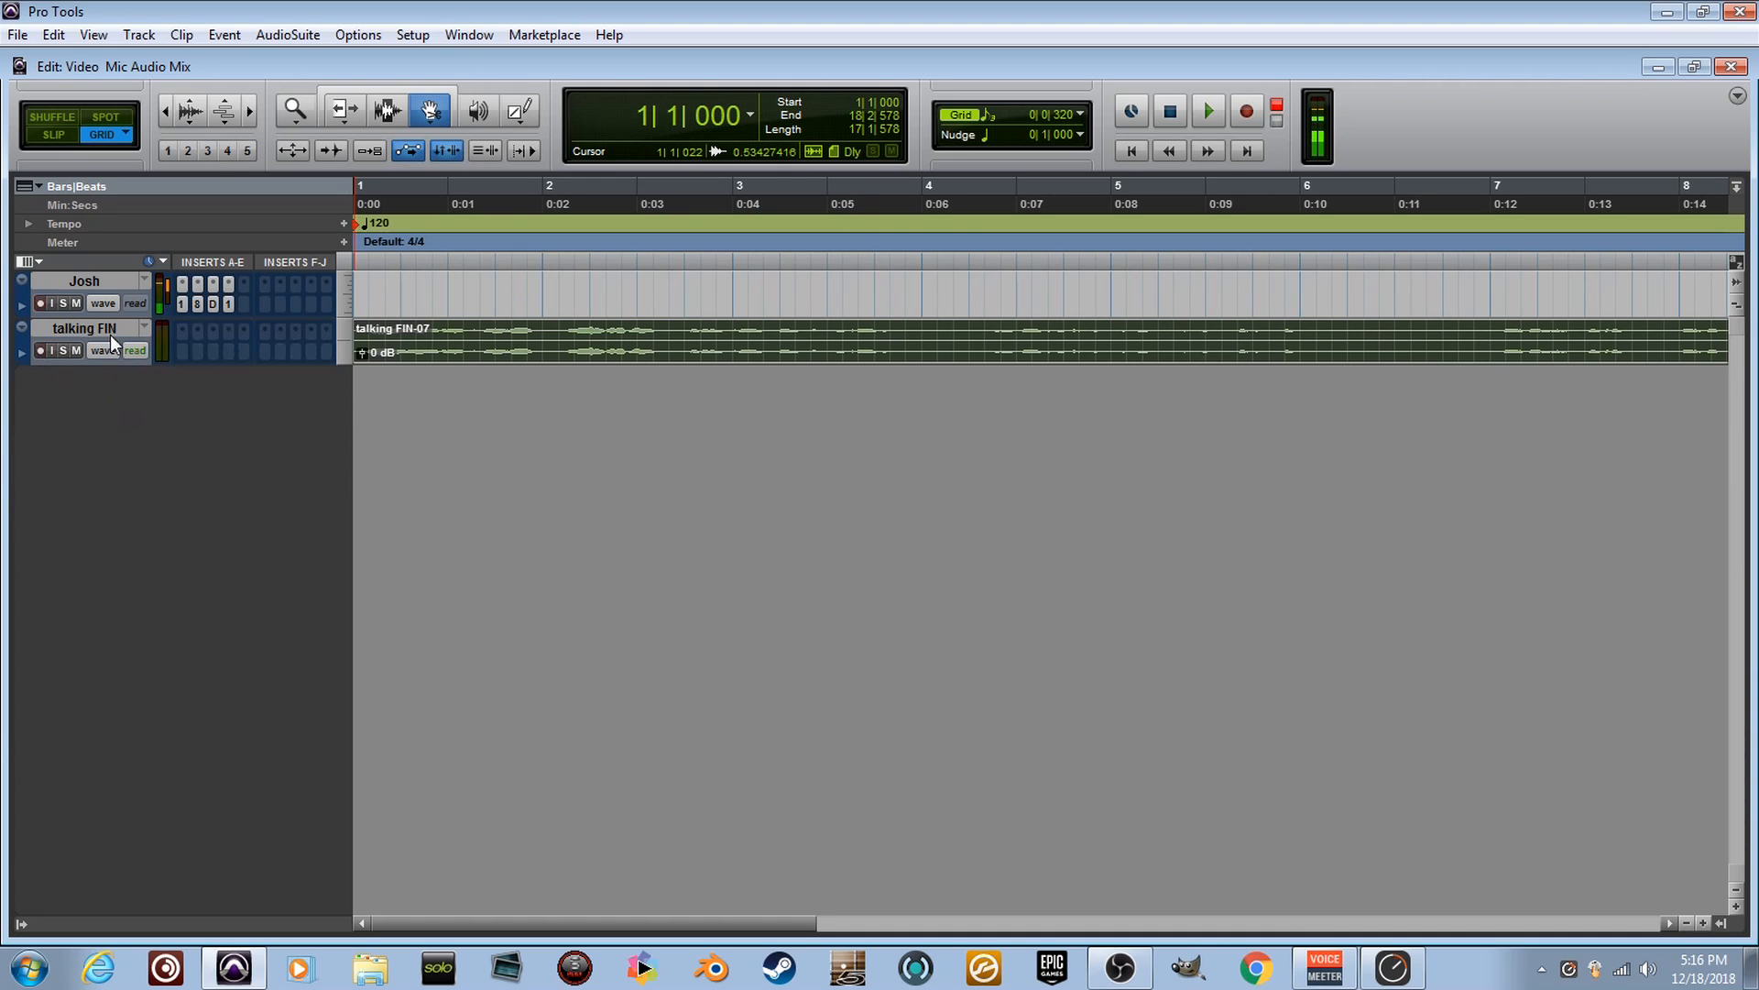
pyautogui.moveTo(120, 360); pyautogui.dragTo(162, 324)
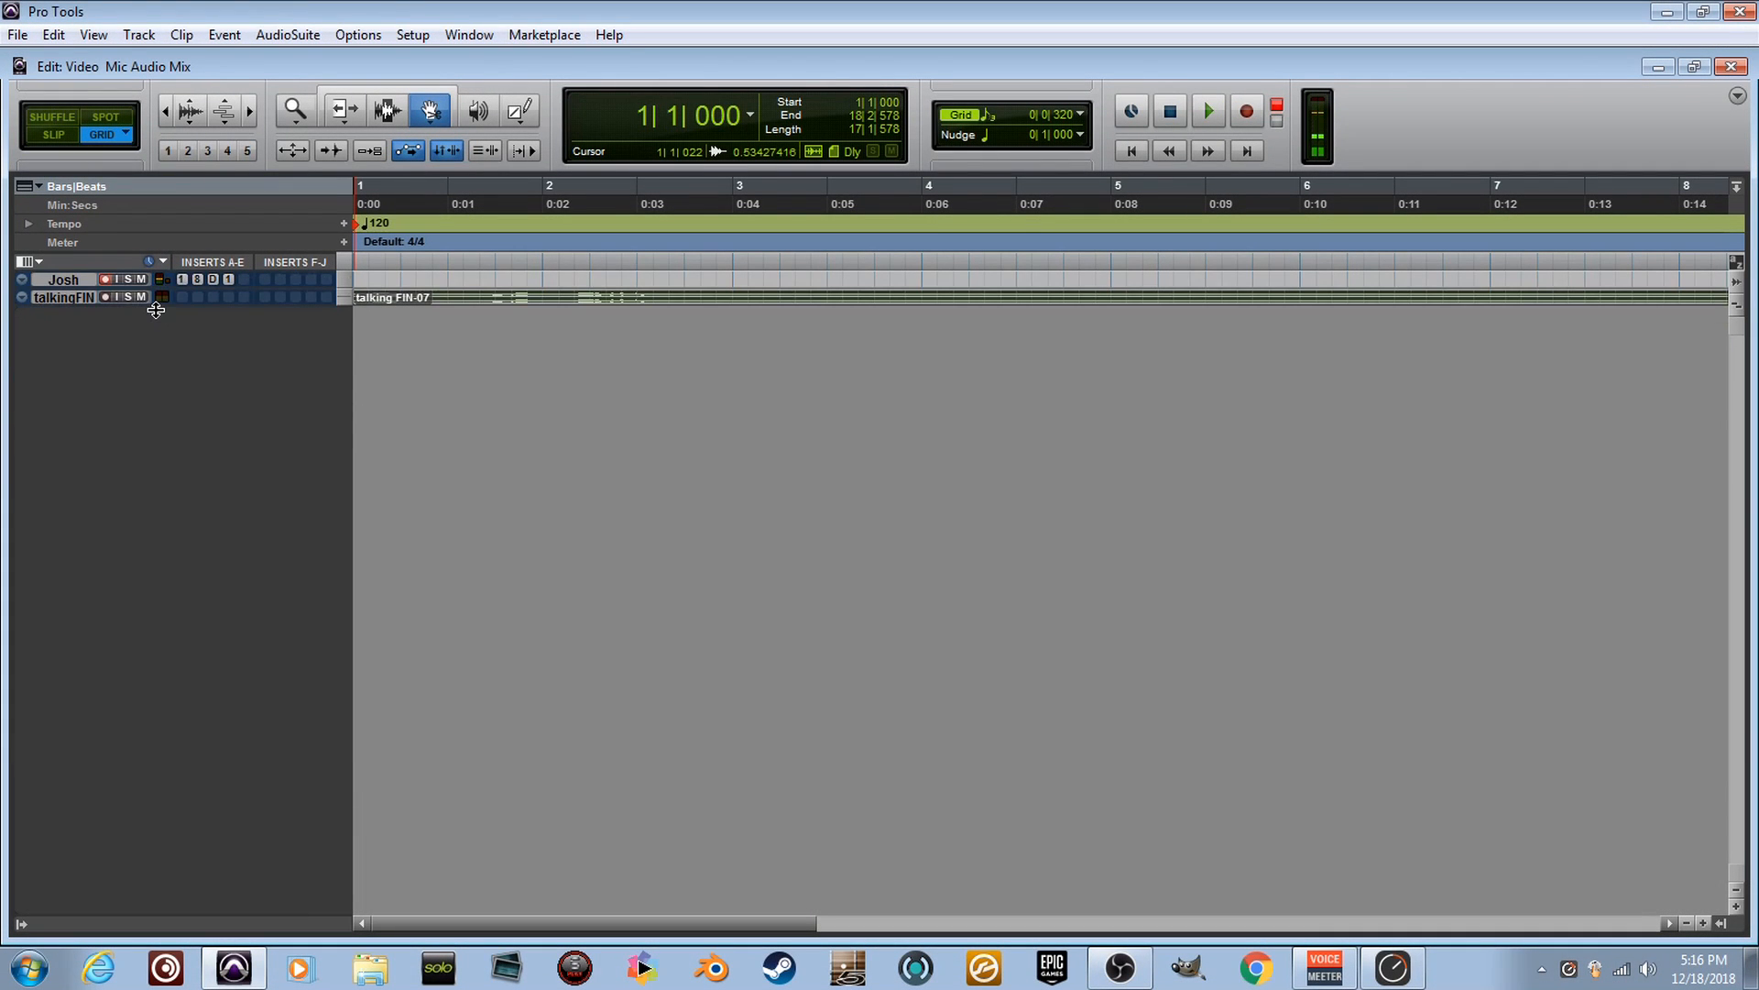
pyautogui.moveTo(156, 309); pyautogui.dragTo(132, 363)
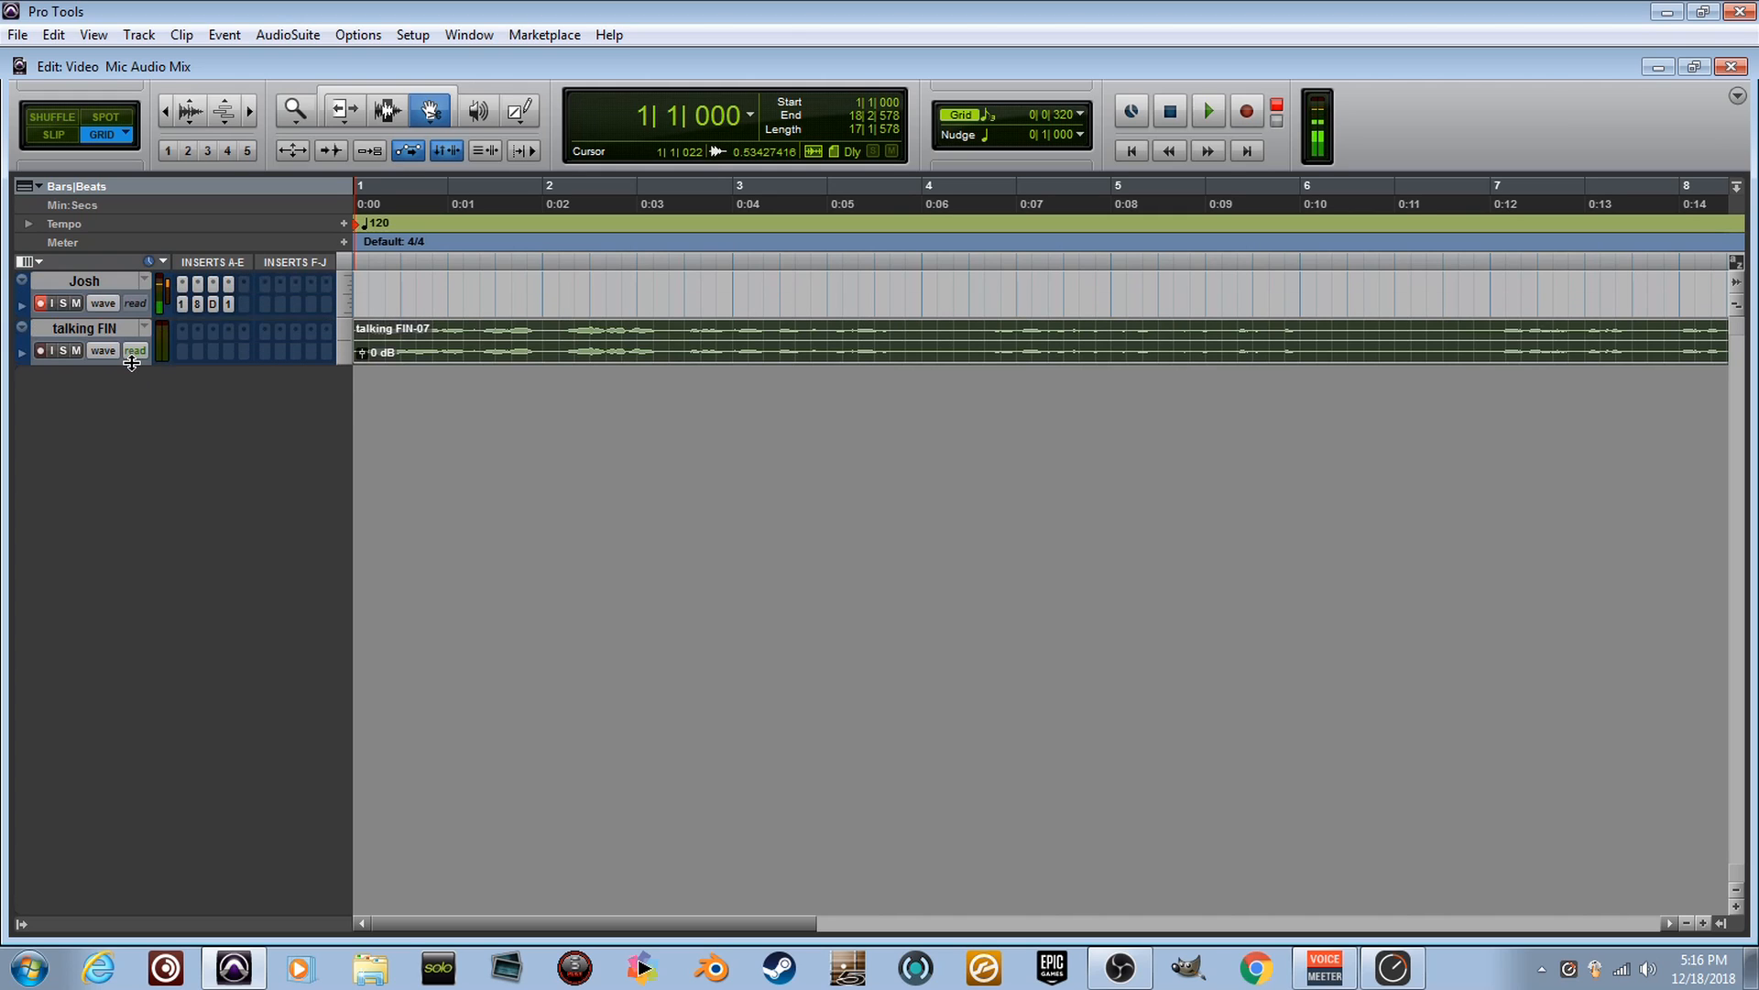
pyautogui.moveTo(108, 363); pyautogui.dragTo(107, 427)
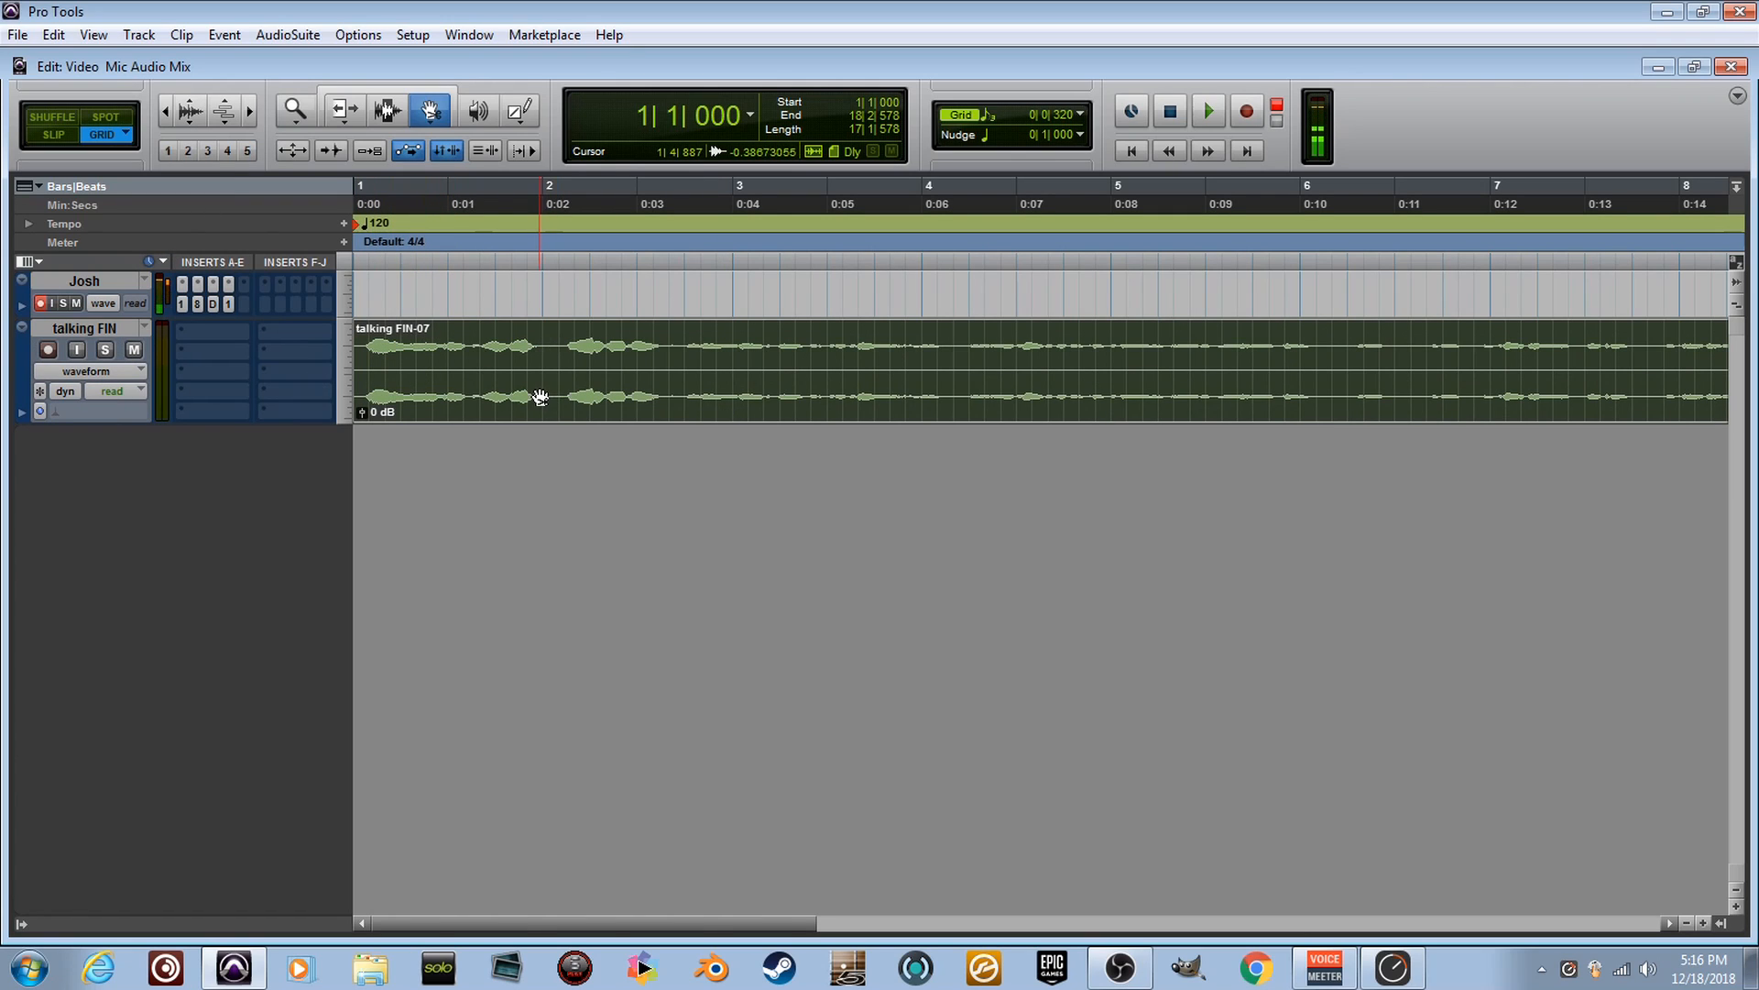
pyautogui.press('space')
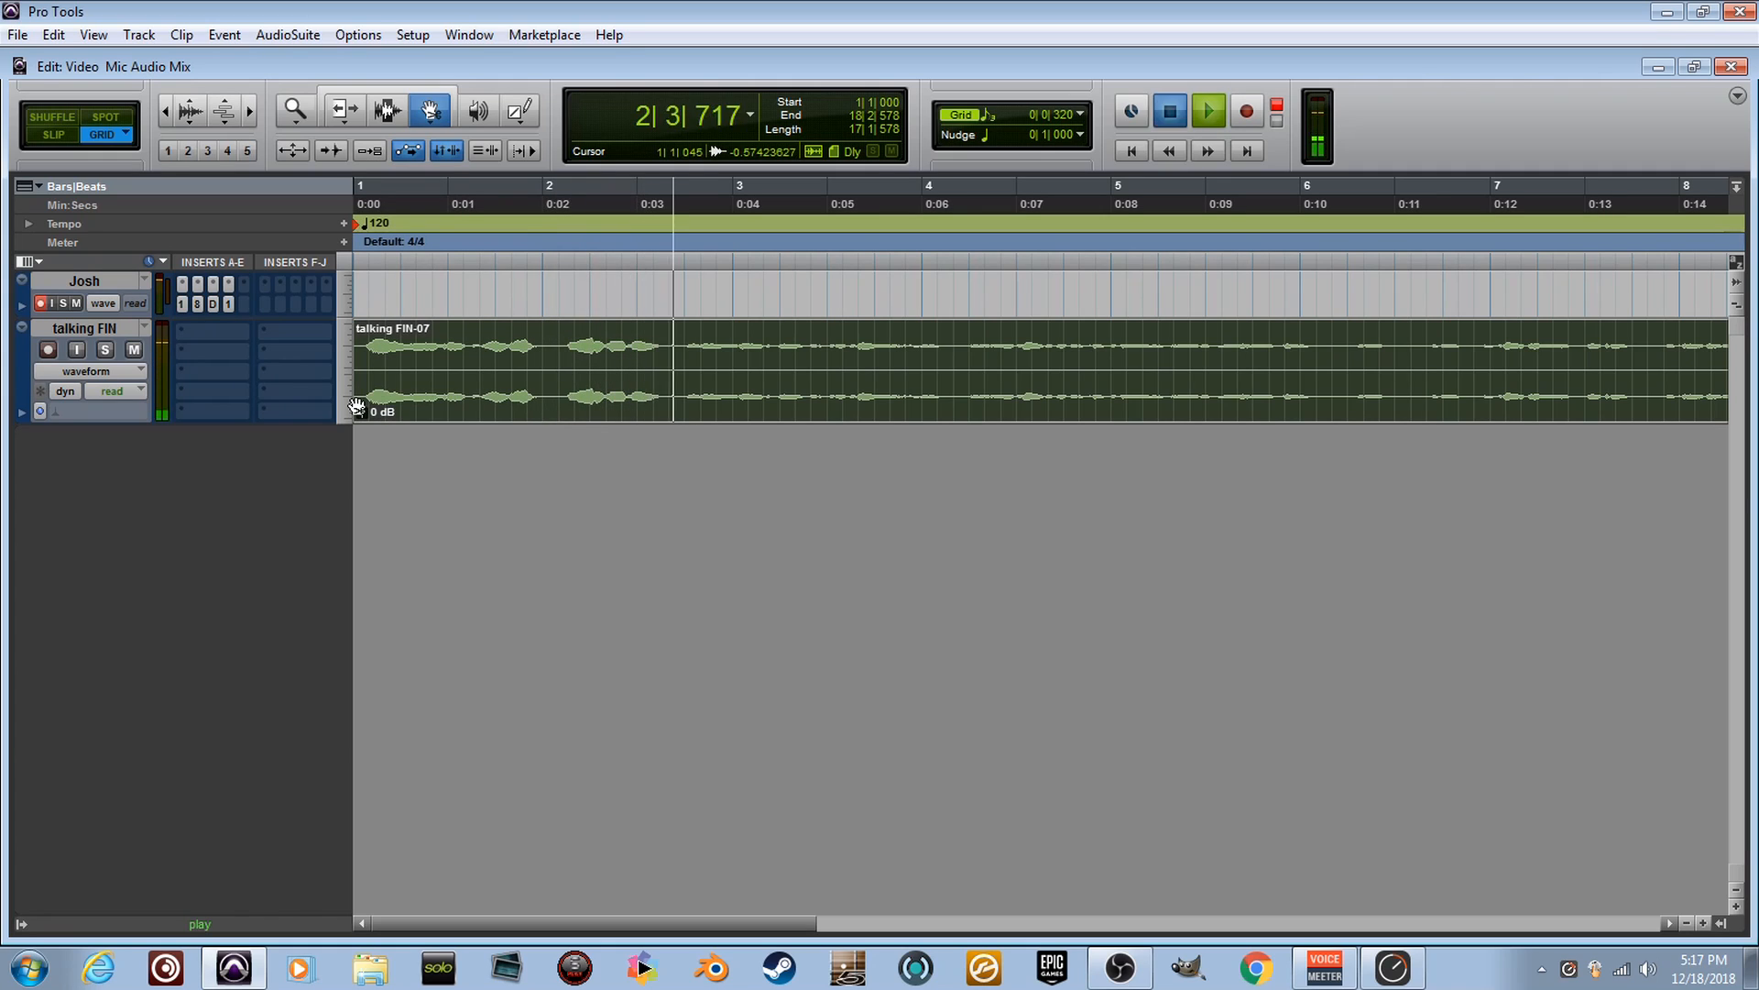
pyautogui.press('space')
# Insert the multichannel EQ3 7-Band (stereo) plug-in in the talking FIN track's first insert slot.
pyautogui.click(207, 339)
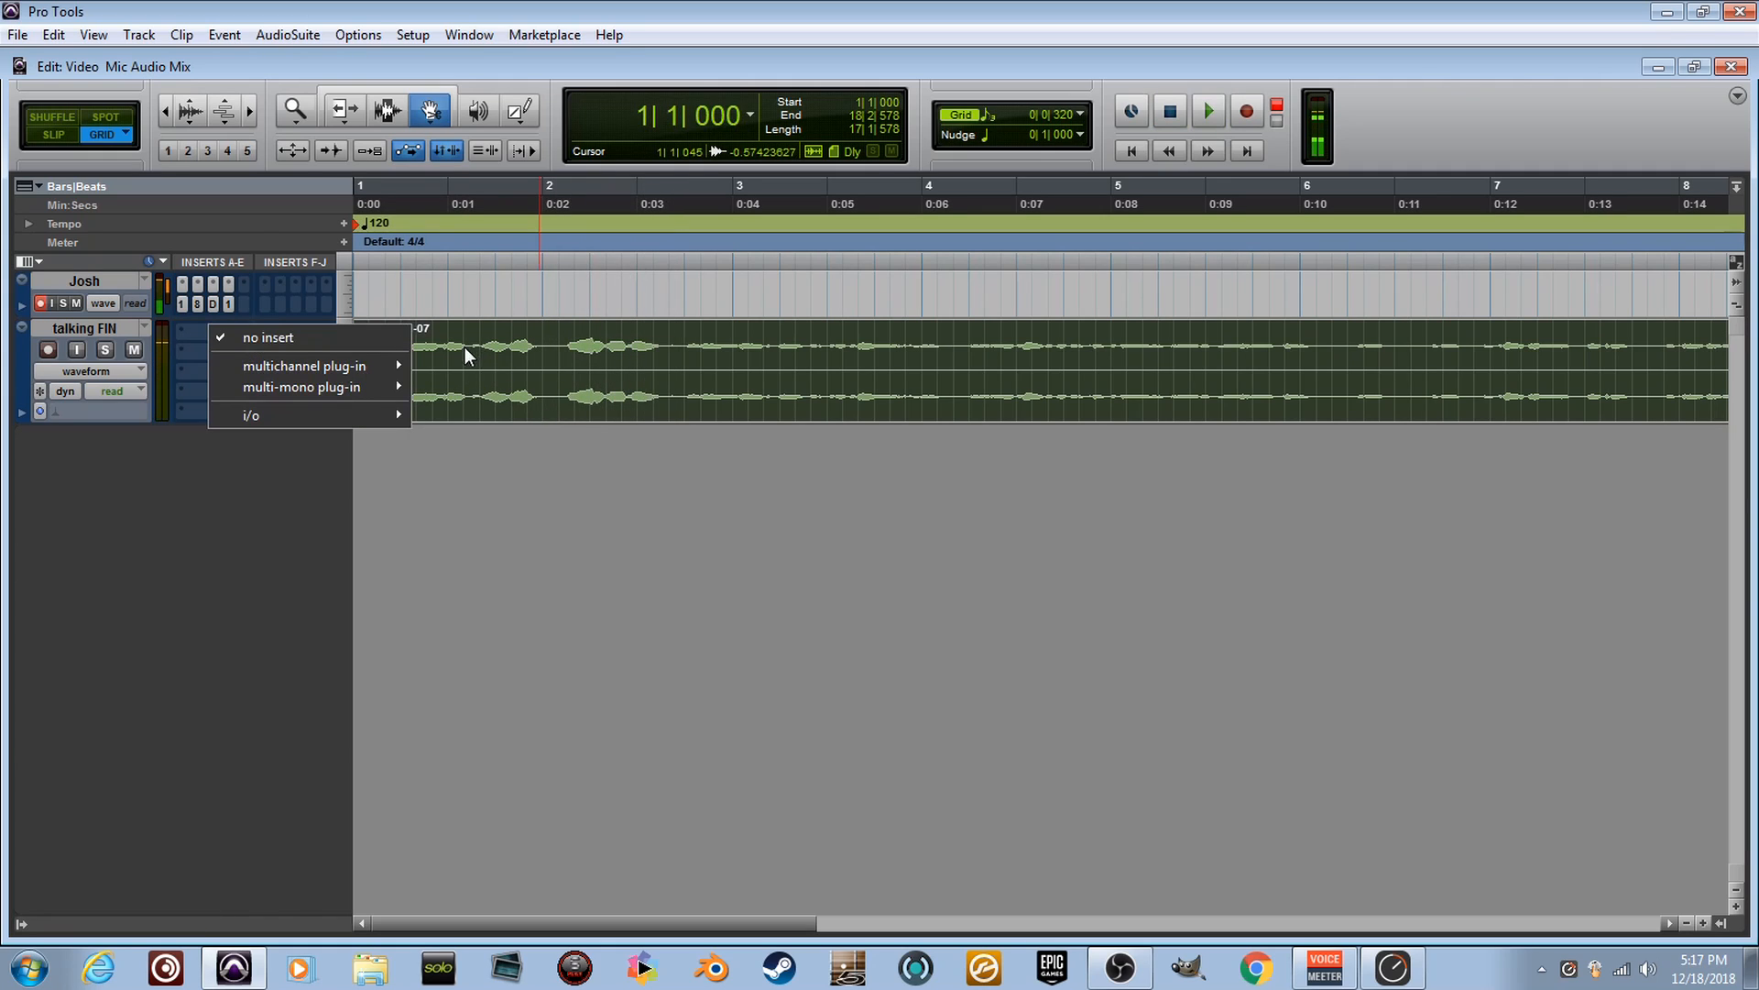
pyautogui.click(438, 512)
pyautogui.click(223, 326)
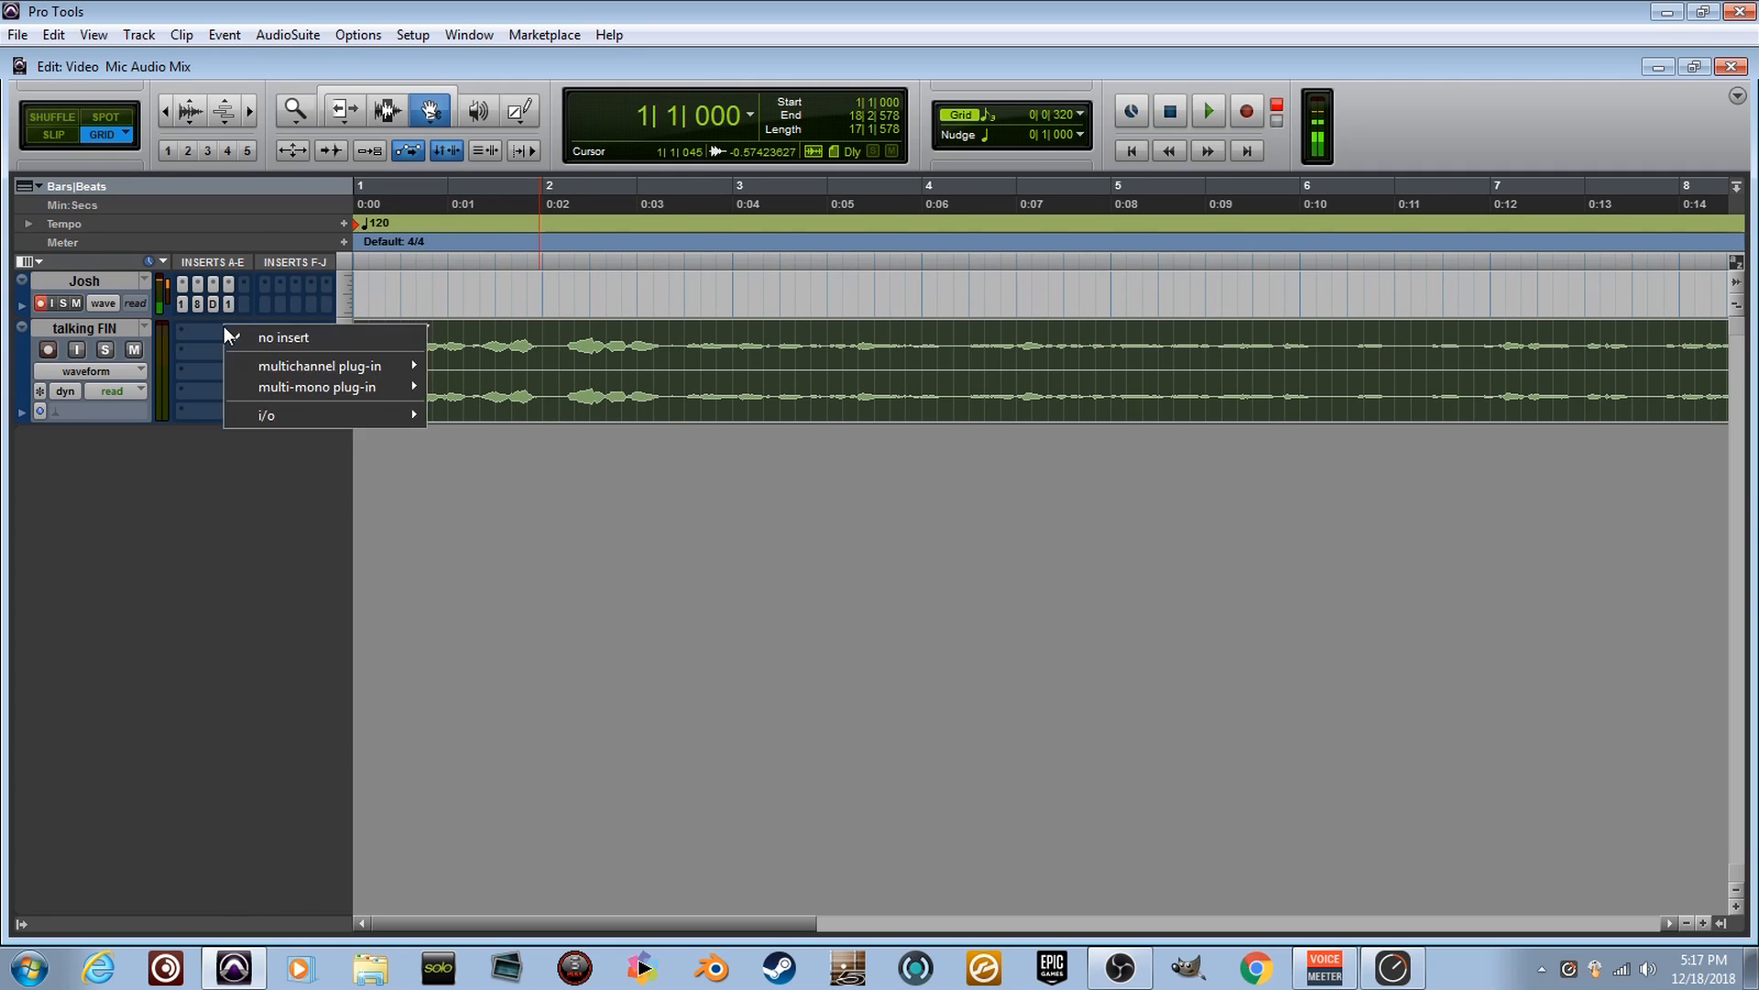
pyautogui.moveTo(379, 364)
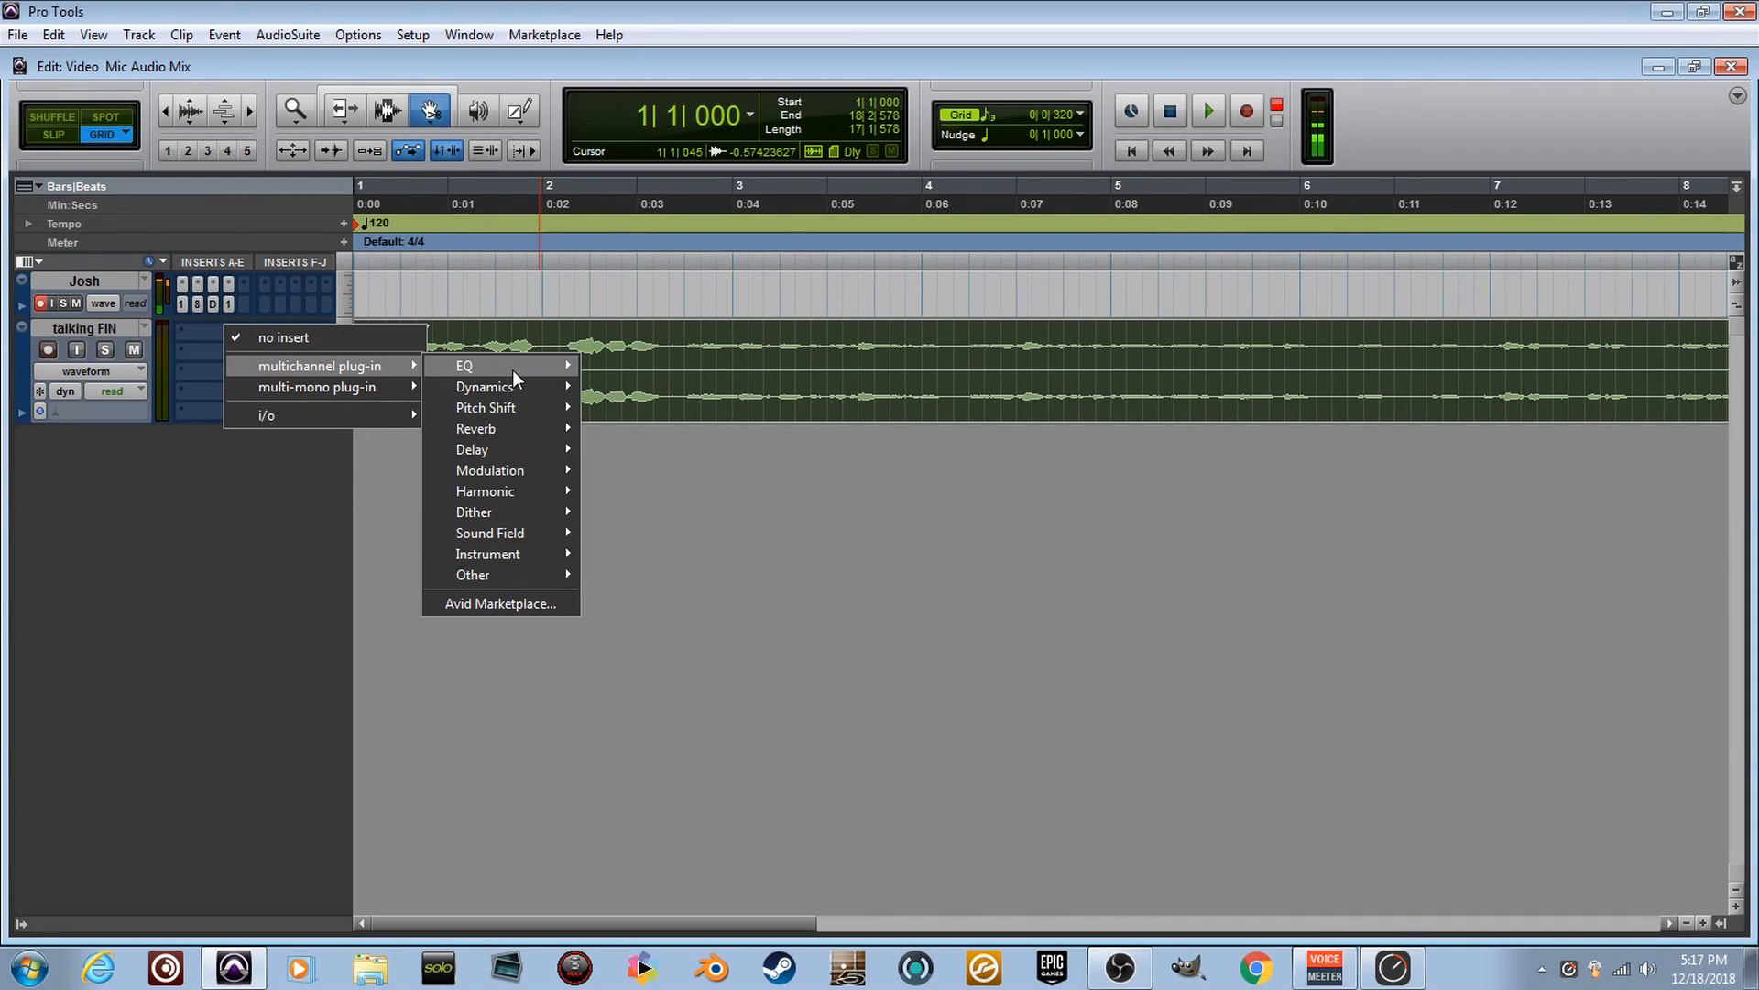
pyautogui.moveTo(513, 367)
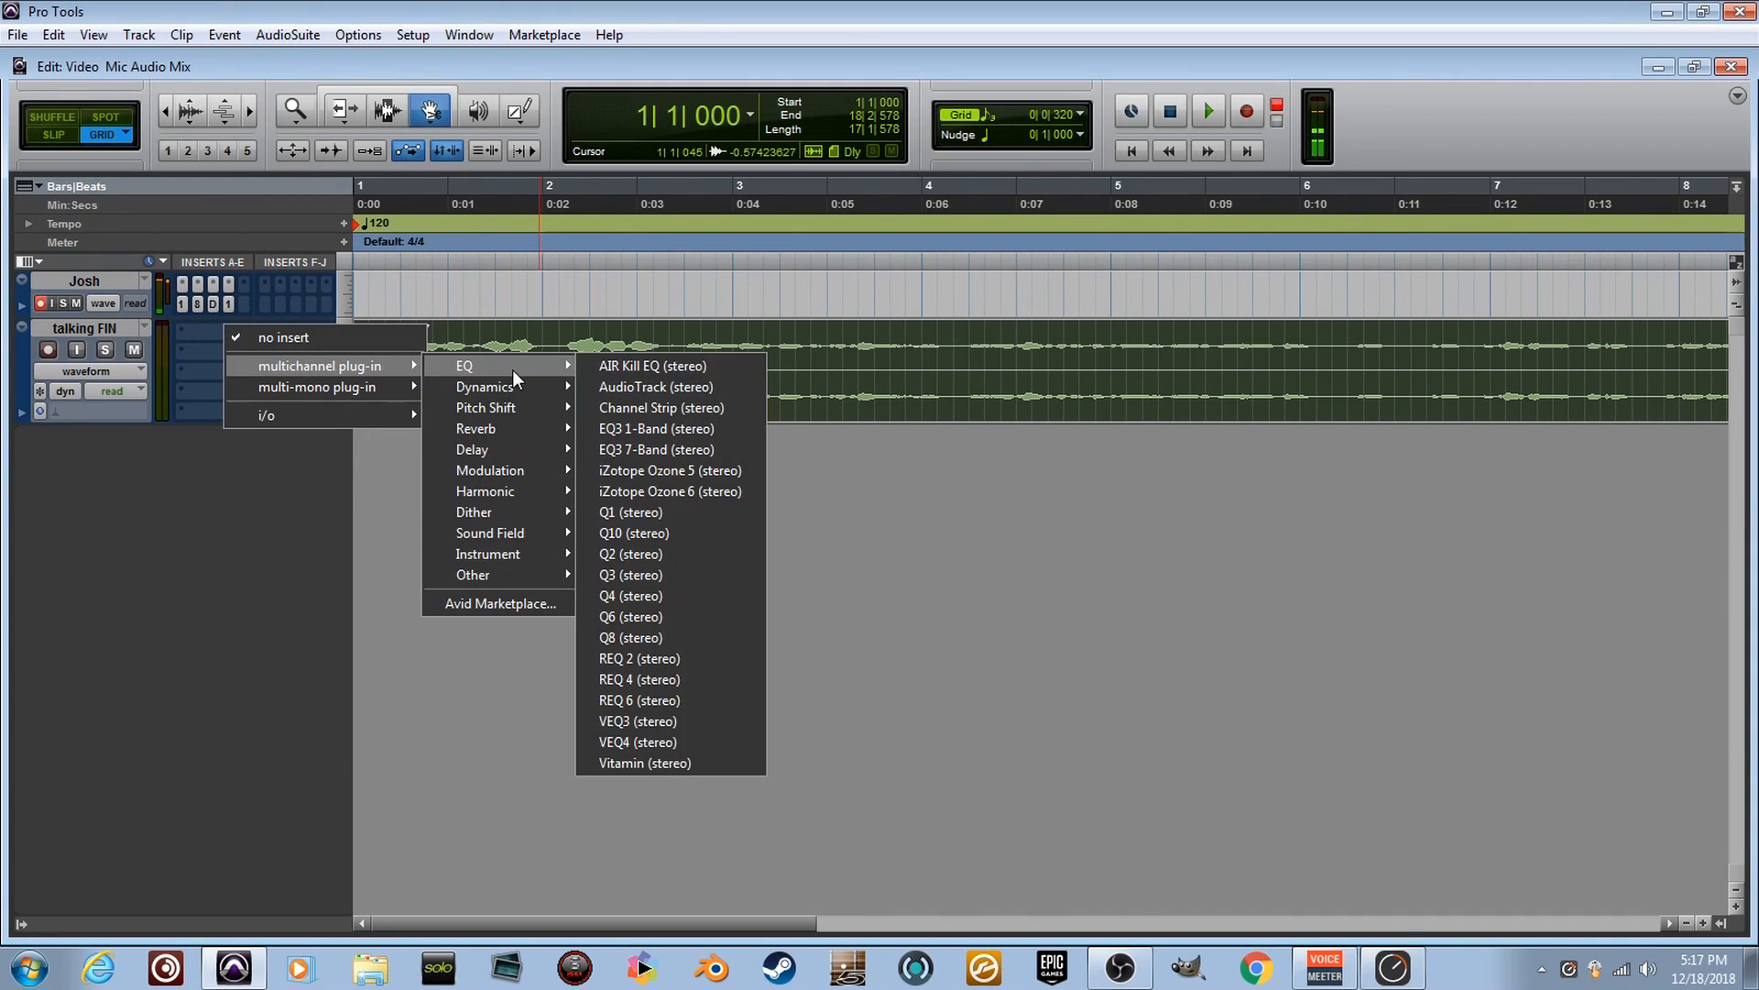
pyautogui.click(740, 453)
pyautogui.moveTo(916, 267); pyautogui.dragTo(837, 249)
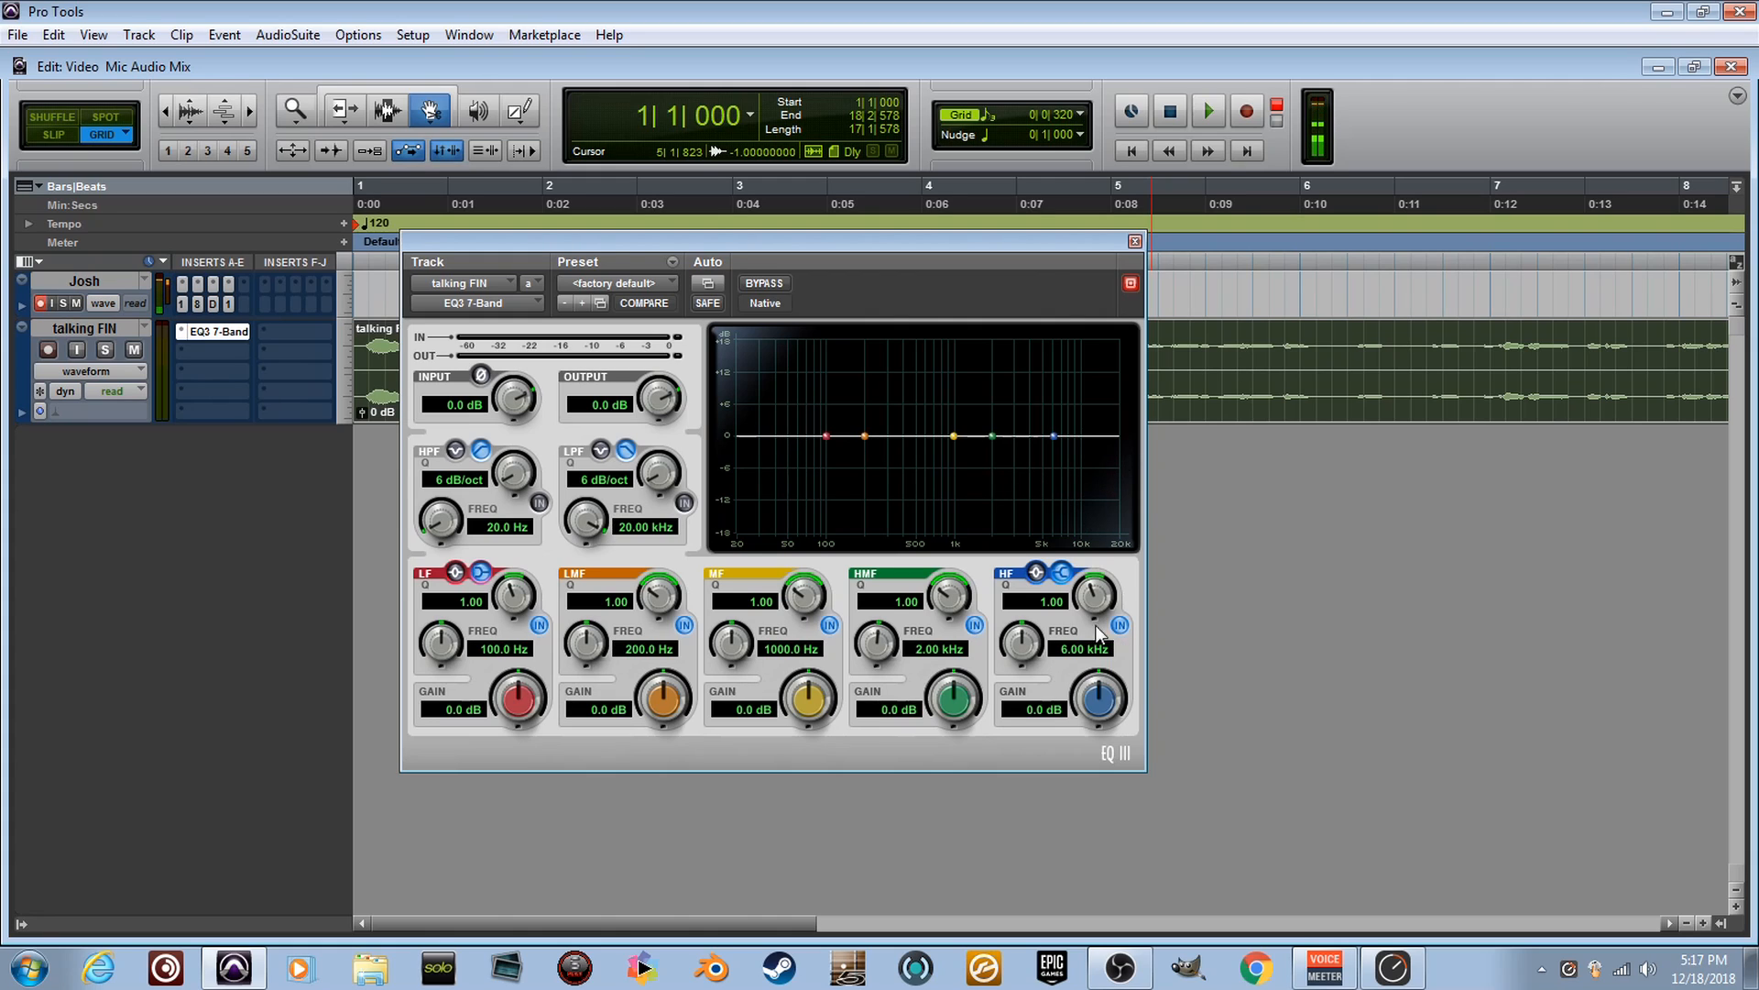
# Try EQ gains of LF 0.5, LMF 2.2, MF 1.2, HMF 2.2 and HF -0.5 dB, with HMF at 2.21 kHz.
pyautogui.moveTo(1097, 720); pyautogui.dragTo(1118, 715)
pyautogui.moveTo(953, 701); pyautogui.dragTo(528, 685)
pyautogui.moveTo(663, 706); pyautogui.dragTo(683, 664)
pyautogui.moveTo(811, 683); pyautogui.dragTo(816, 715)
pyautogui.moveTo(944, 719); pyautogui.dragTo(956, 687)
pyautogui.moveTo(1113, 710); pyautogui.dragTo(1103, 718)
pyautogui.moveTo(949, 706); pyautogui.dragTo(888, 657)
pyautogui.moveTo(885, 671); pyautogui.dragTo(777, 531)
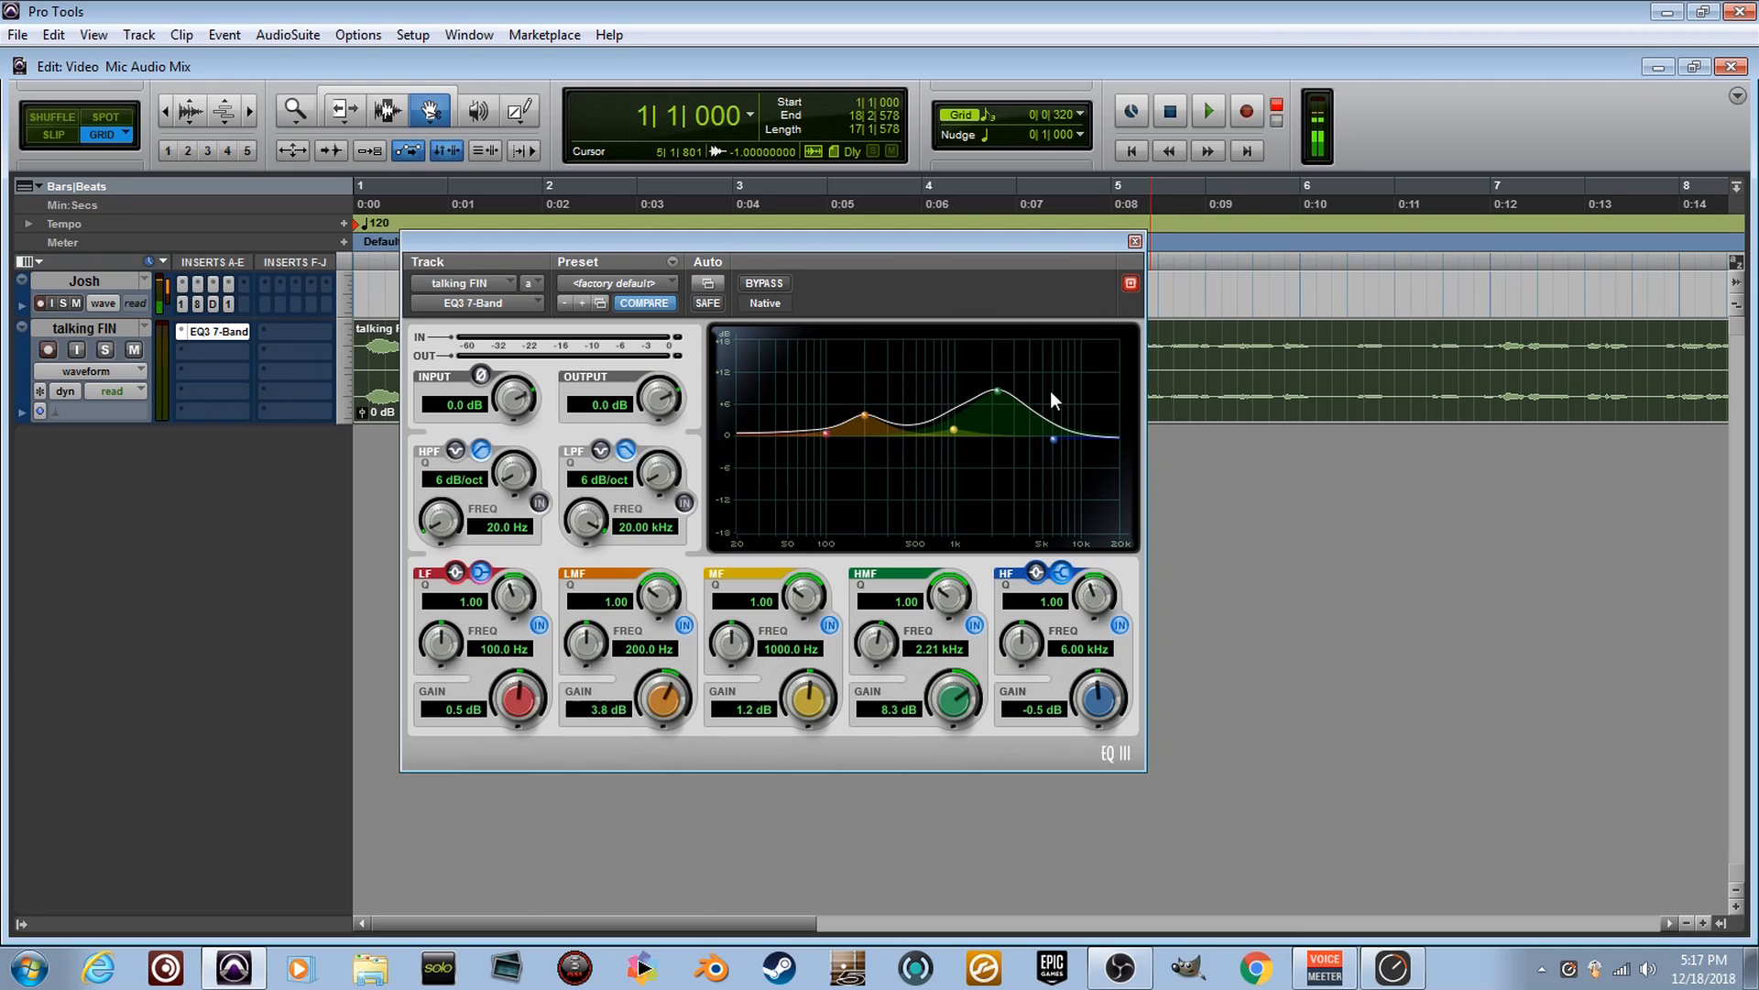
pyautogui.moveTo(955, 713); pyautogui.dragTo(961, 778)
pyautogui.moveTo(679, 712); pyautogui.dragTo(679, 728)
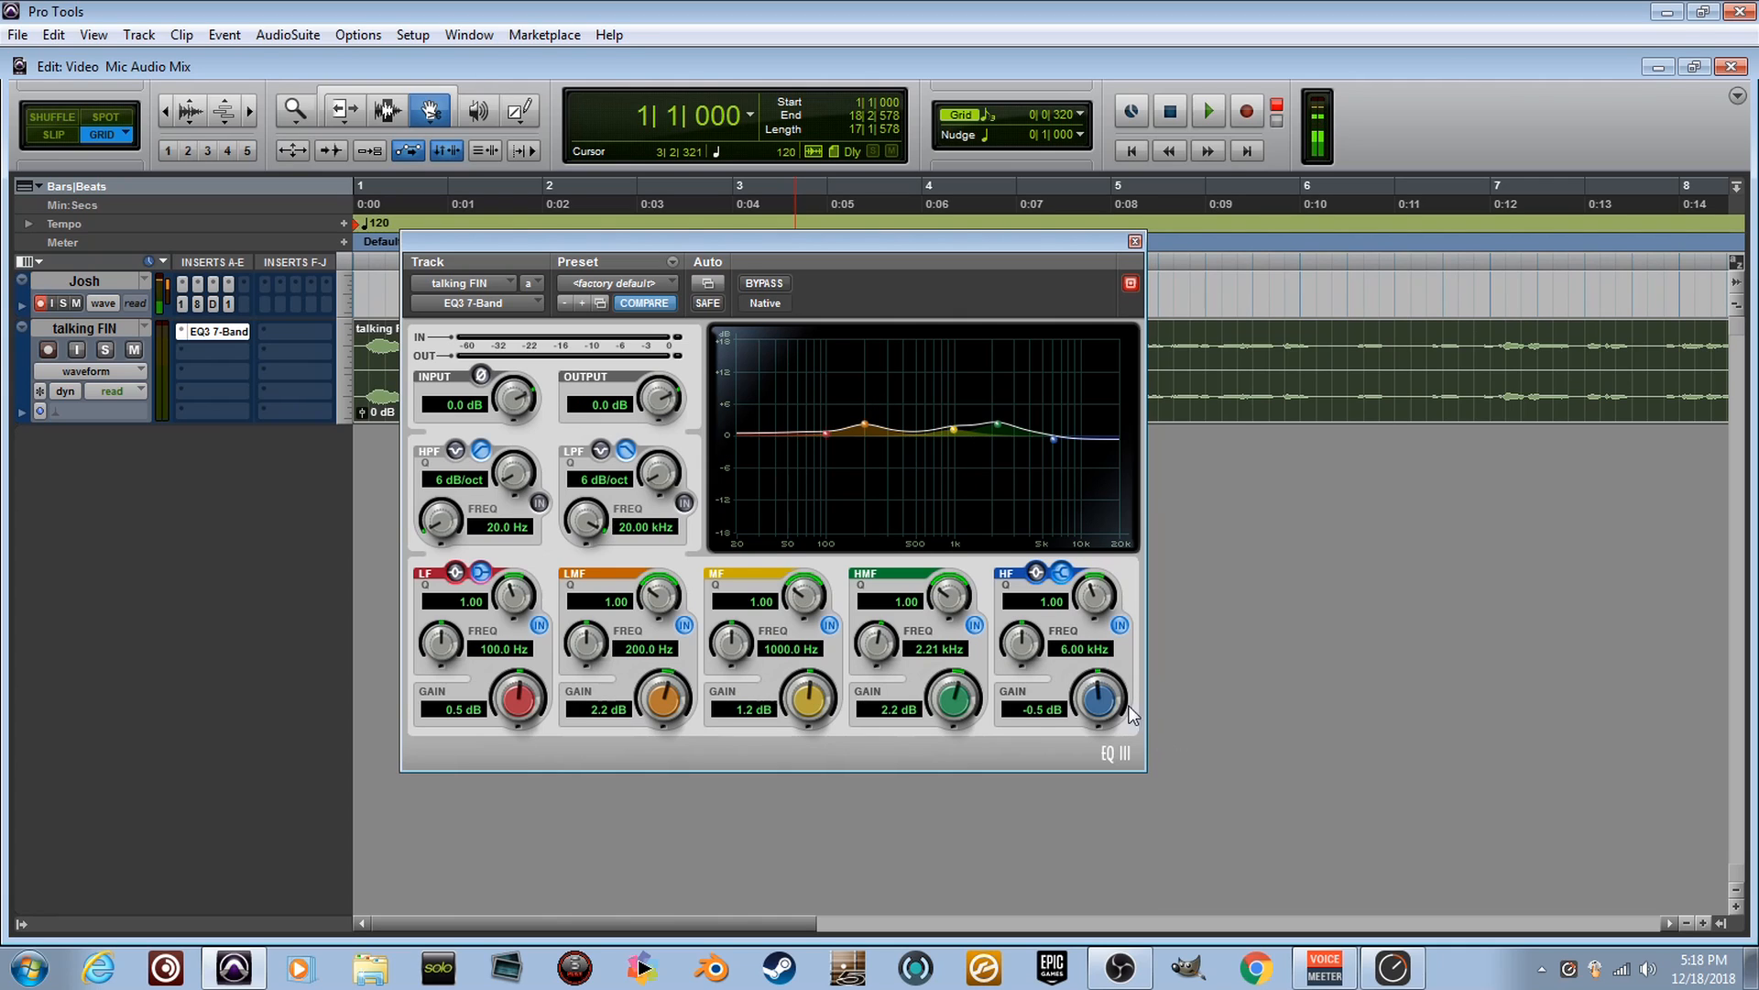
# Try extreme EQ gains during playback: HMF 9.4 dB at 620.8 Hz, LMF 8.9 dB, HF -9.5 dB at 1.80 kHz, MF 13.1 dB.
pyautogui.press('space')
pyautogui.moveTo(949, 716); pyautogui.dragTo(856, 762)
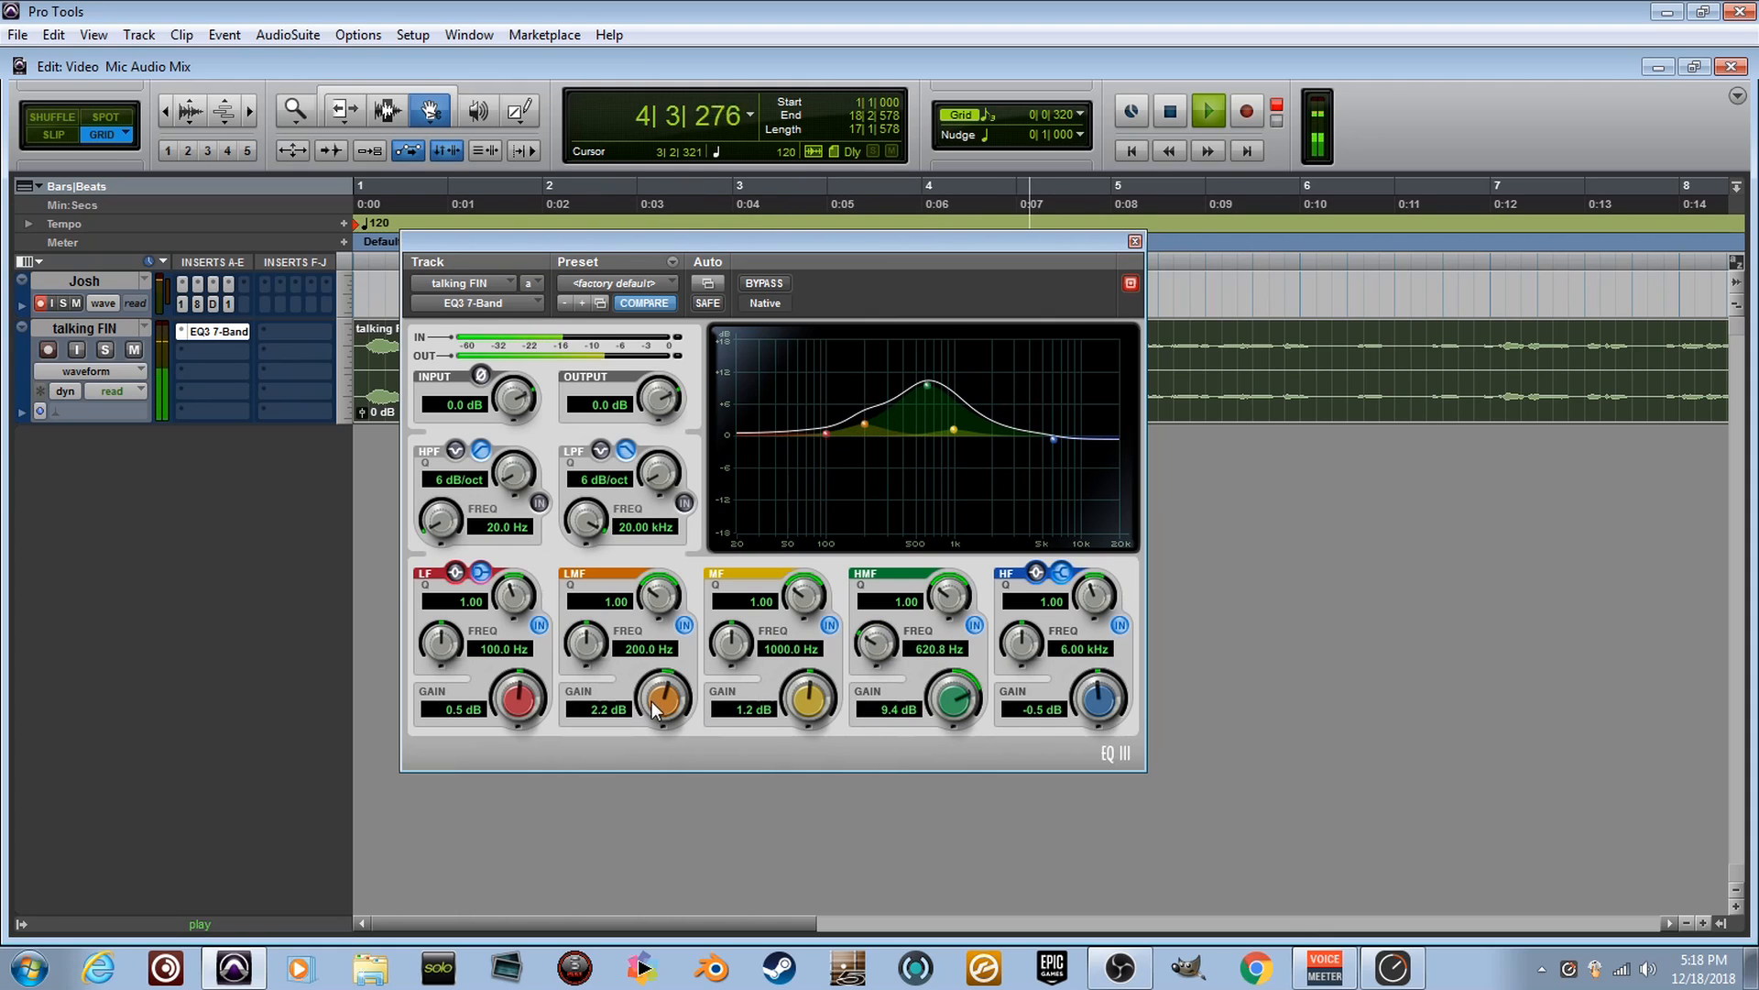
pyautogui.moveTo(656, 711); pyautogui.dragTo(656, 656)
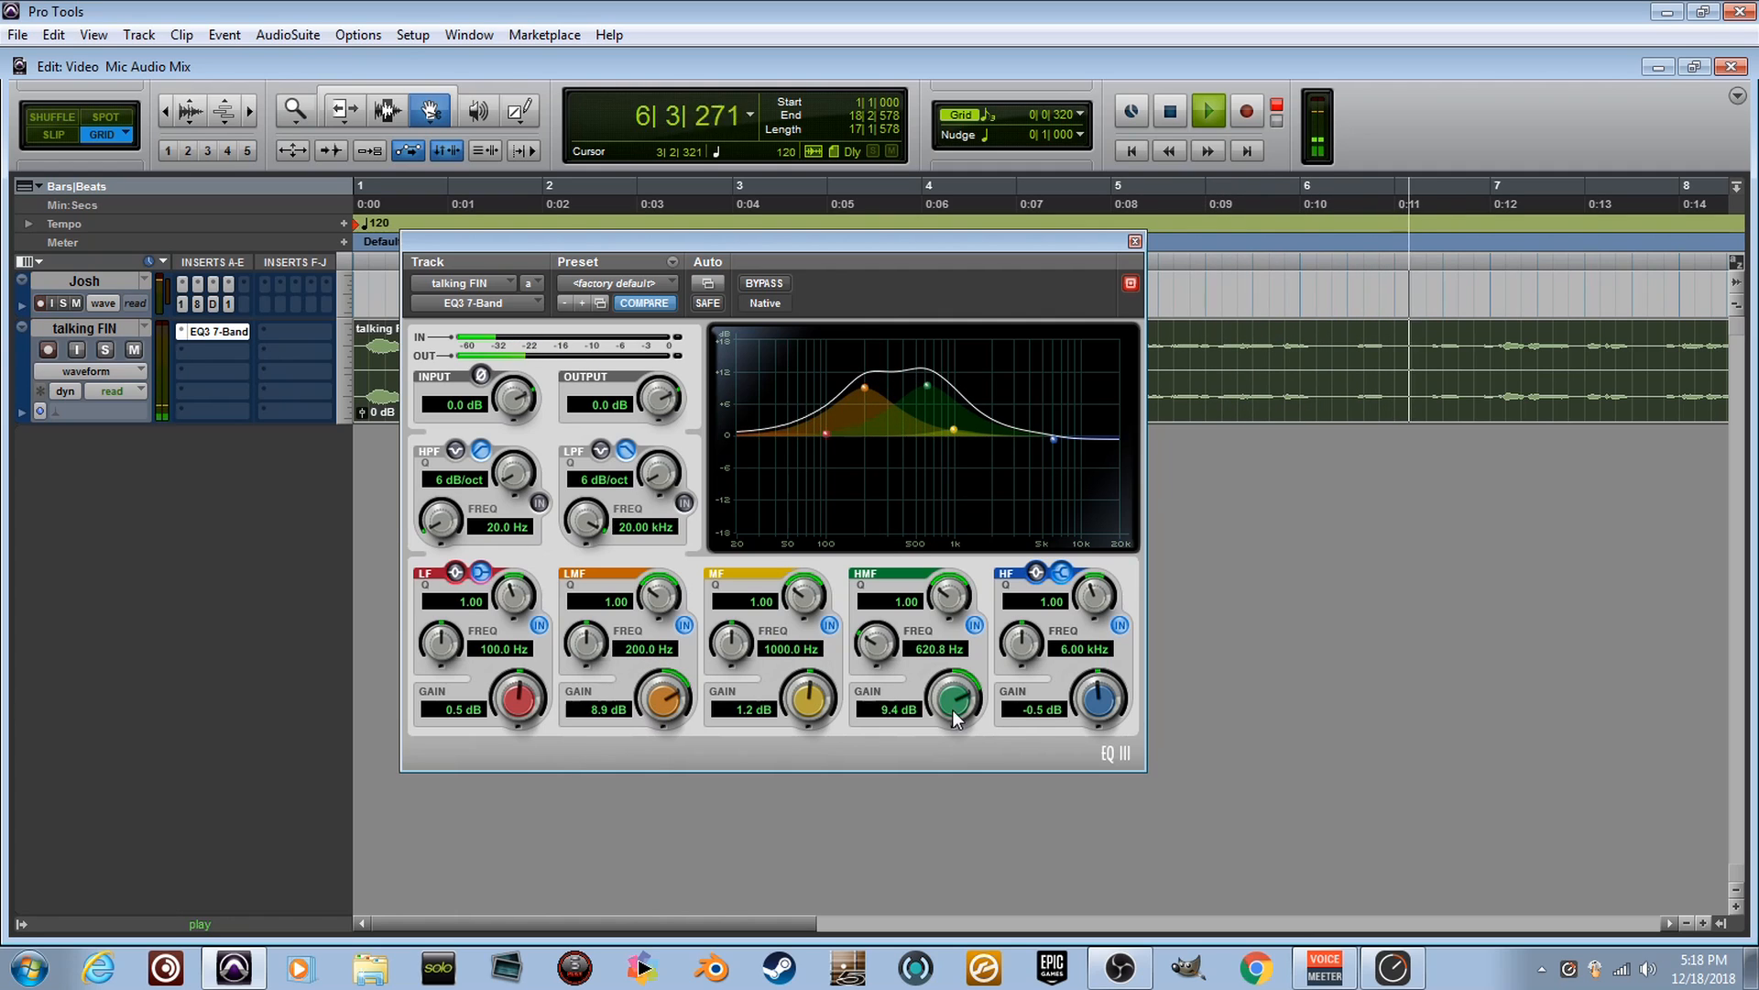
pyautogui.moveTo(1099, 699); pyautogui.dragTo(1100, 776)
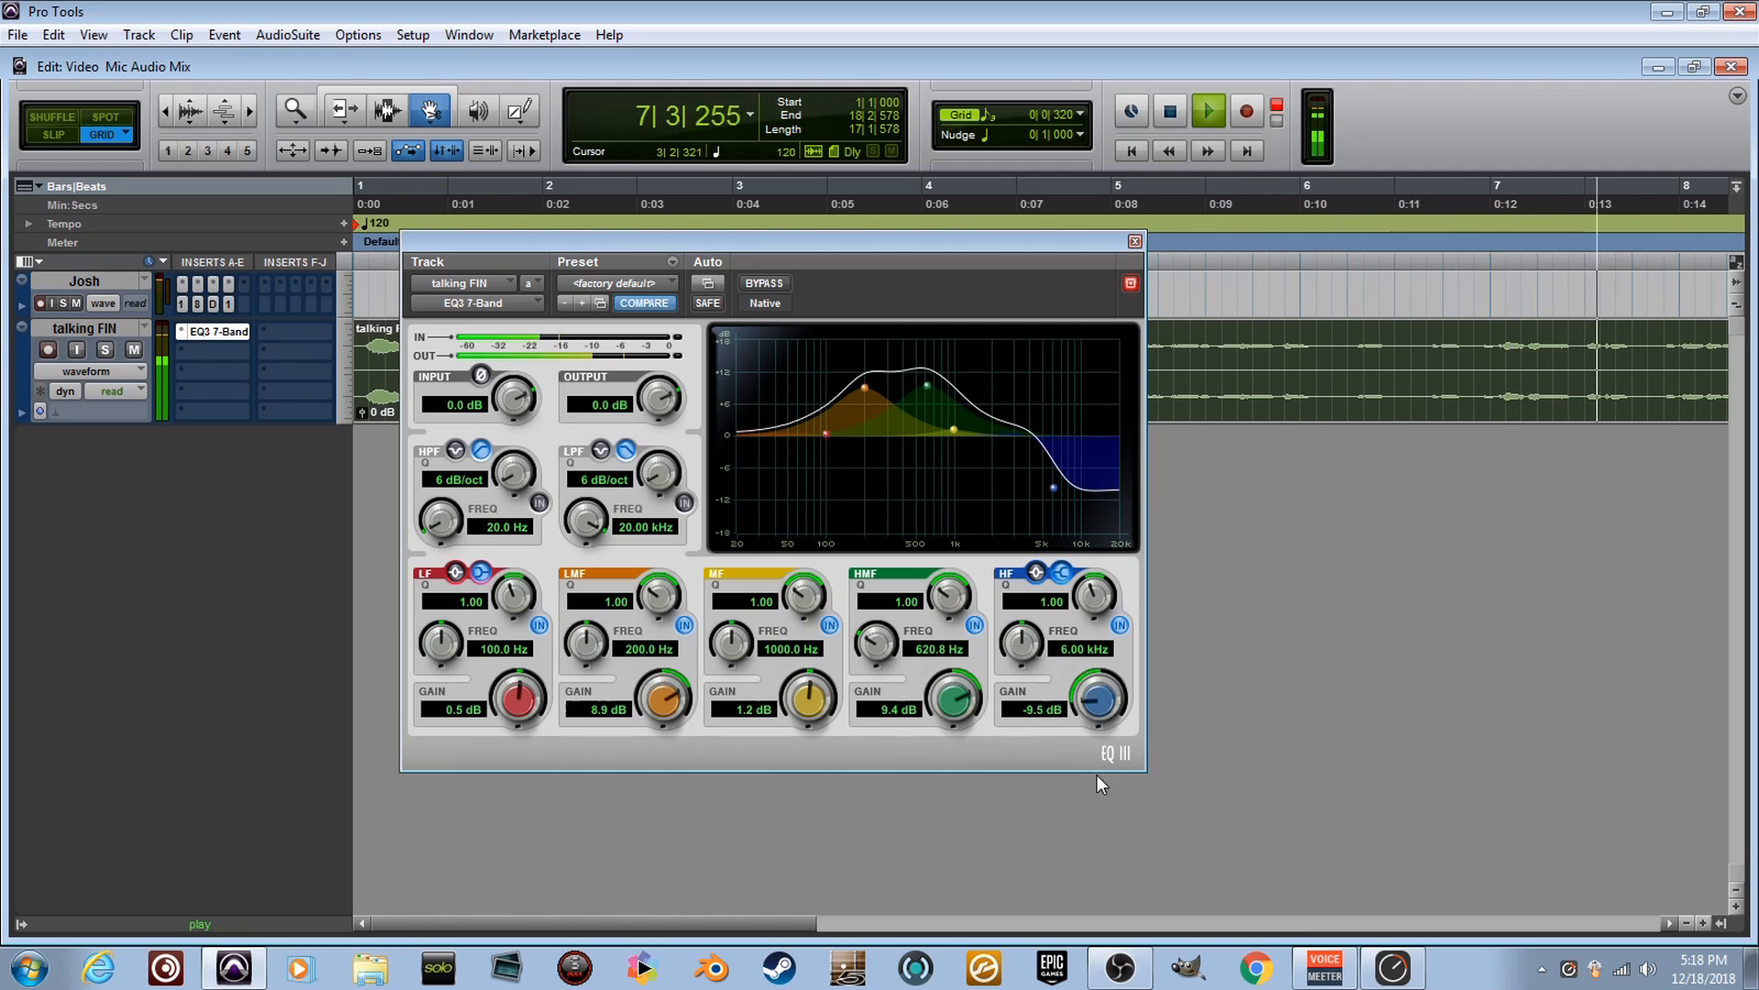
pyautogui.moveTo(1037, 641); pyautogui.dragTo(1002, 865)
pyautogui.moveTo(808, 697); pyautogui.dragTo(807, 630)
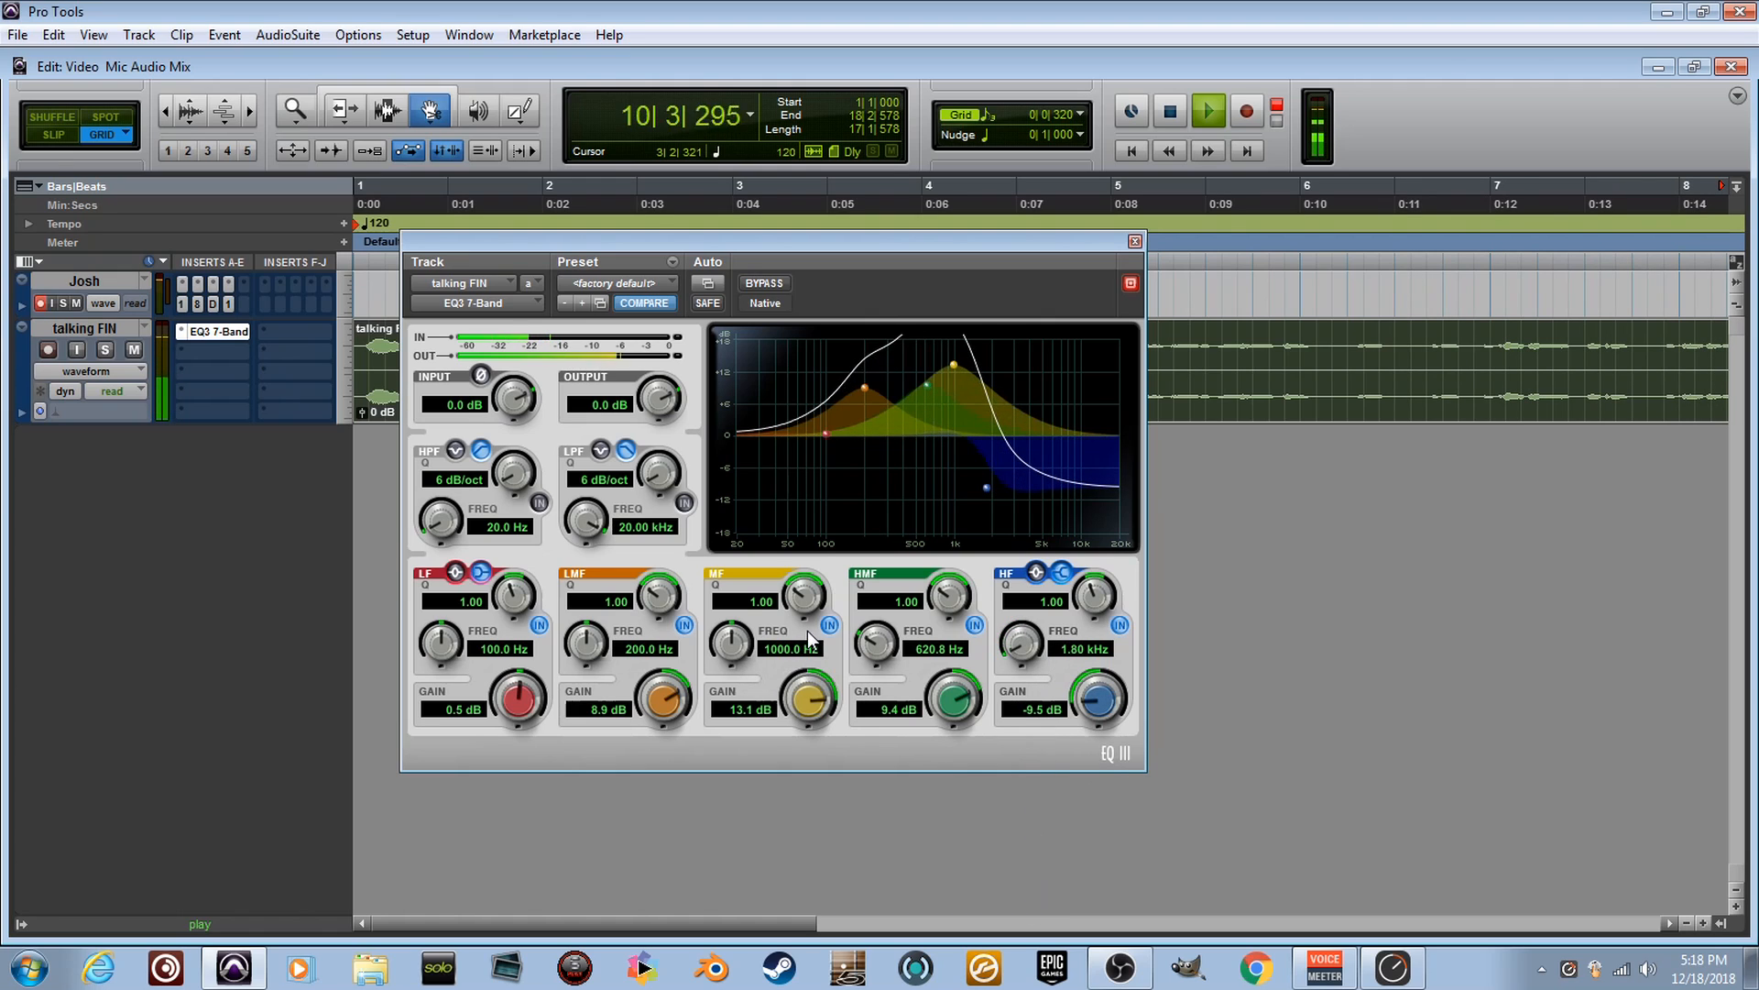
pyautogui.press('space')
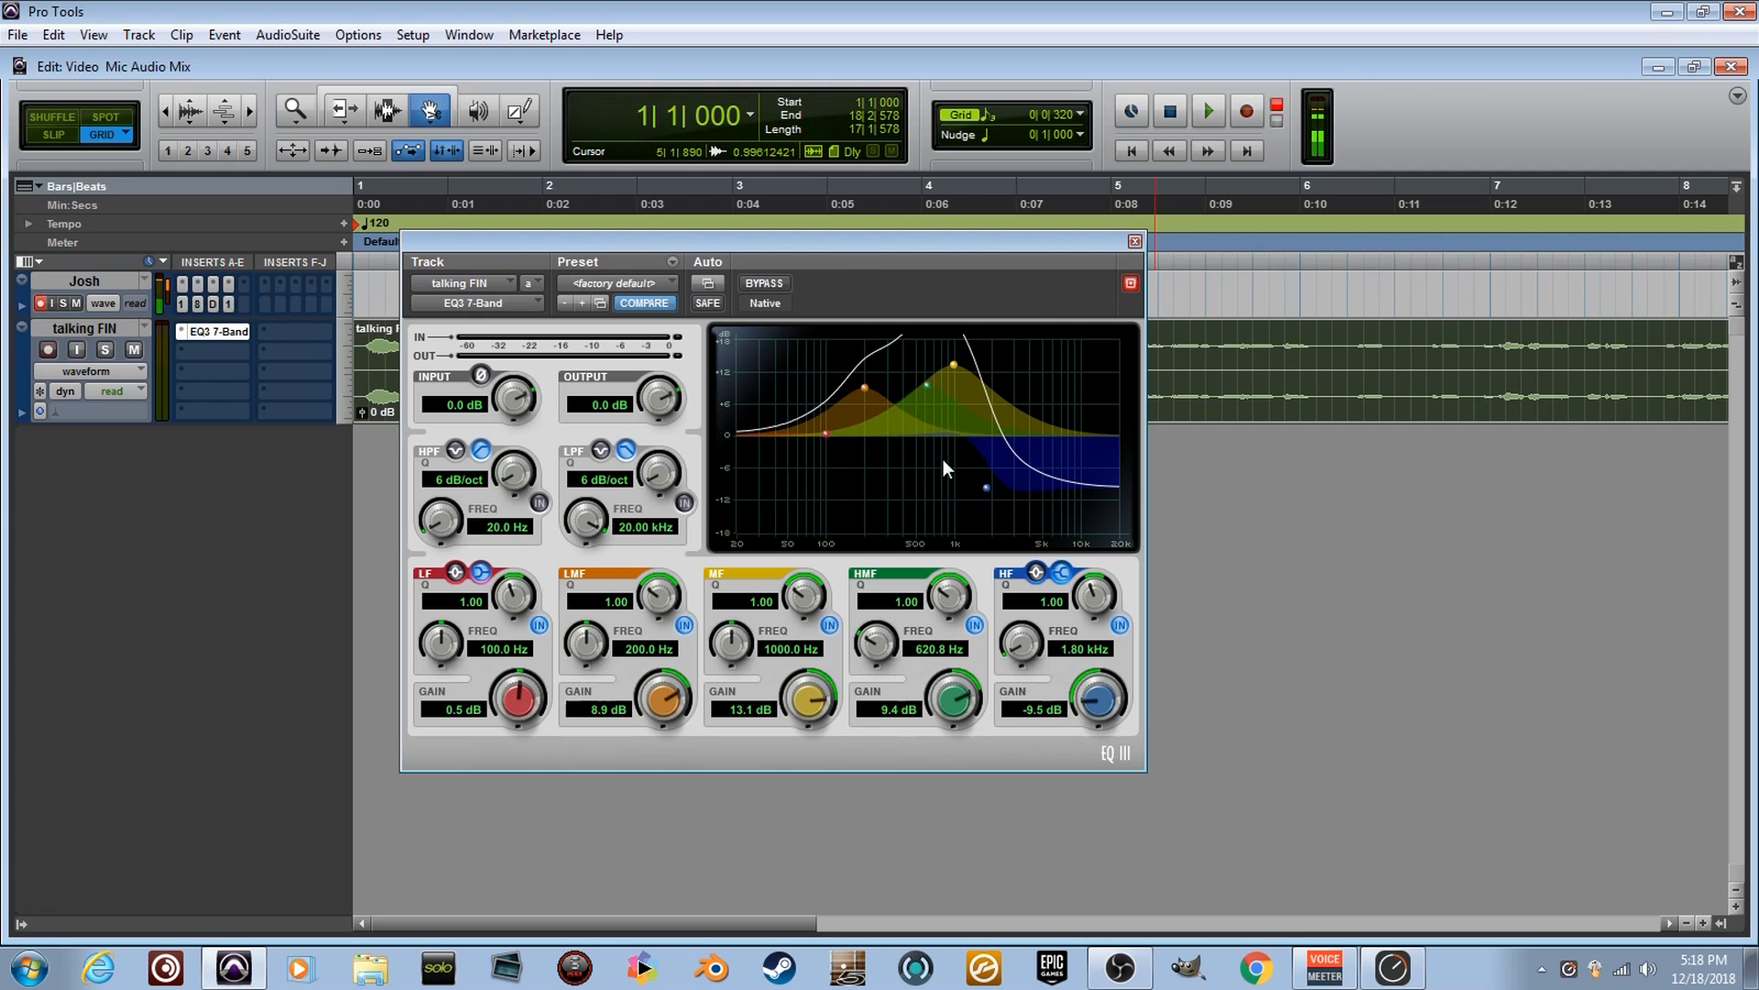
# Reset the EQ3 7-Band to its factory default preset and start playback of the talking FIN clip.
pyautogui.click(657, 284)
pyautogui.click(777, 653)
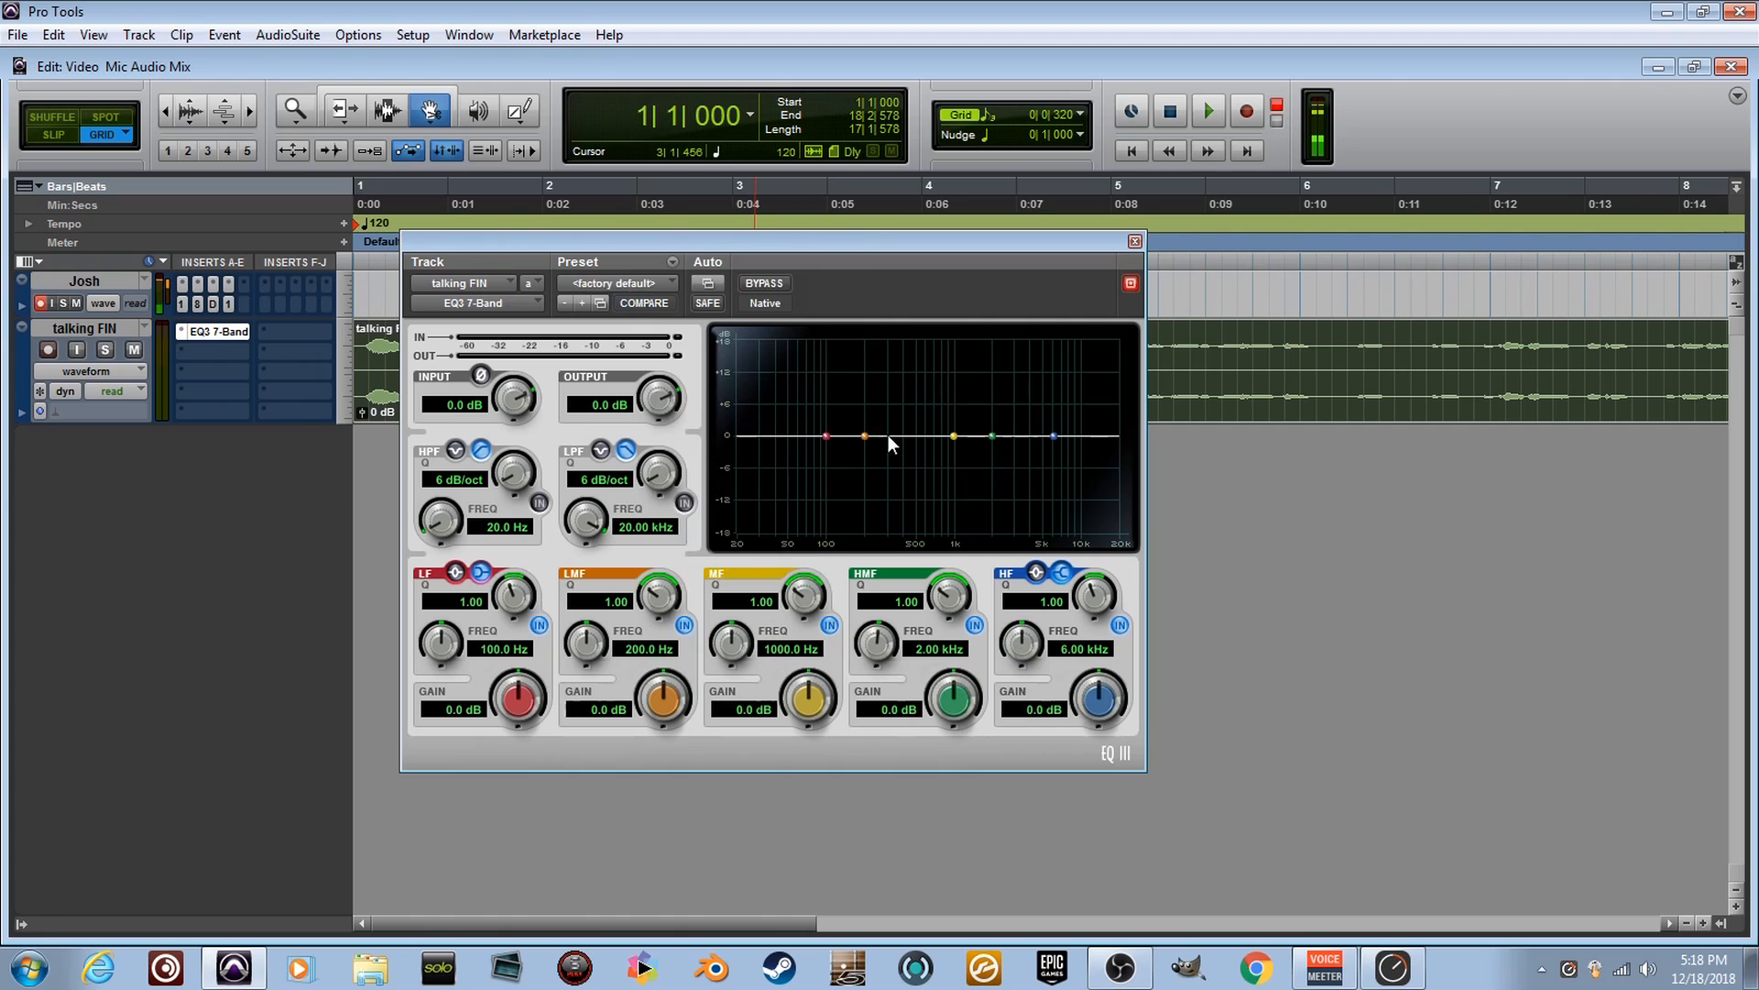
pyautogui.press('space')
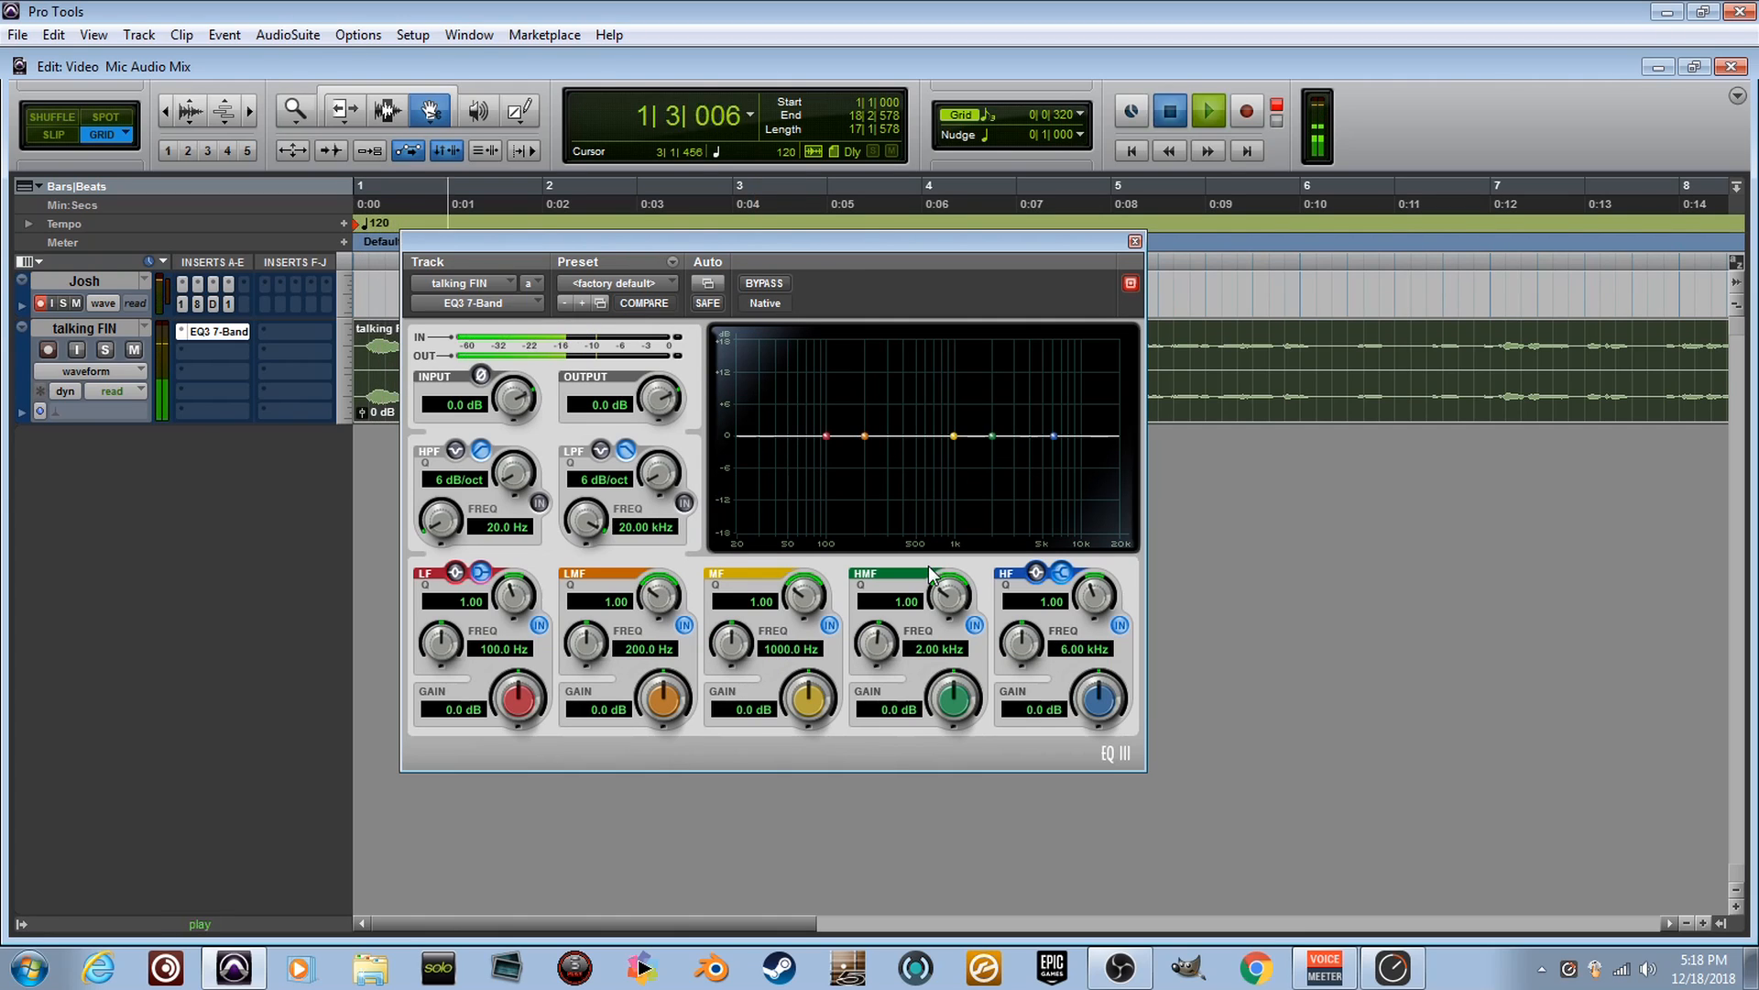
# Try gain boosts of MF 9.3 dB and LMF 11.2 dB, comparing the bypassed and active EQ during playback.
pyautogui.press('space')
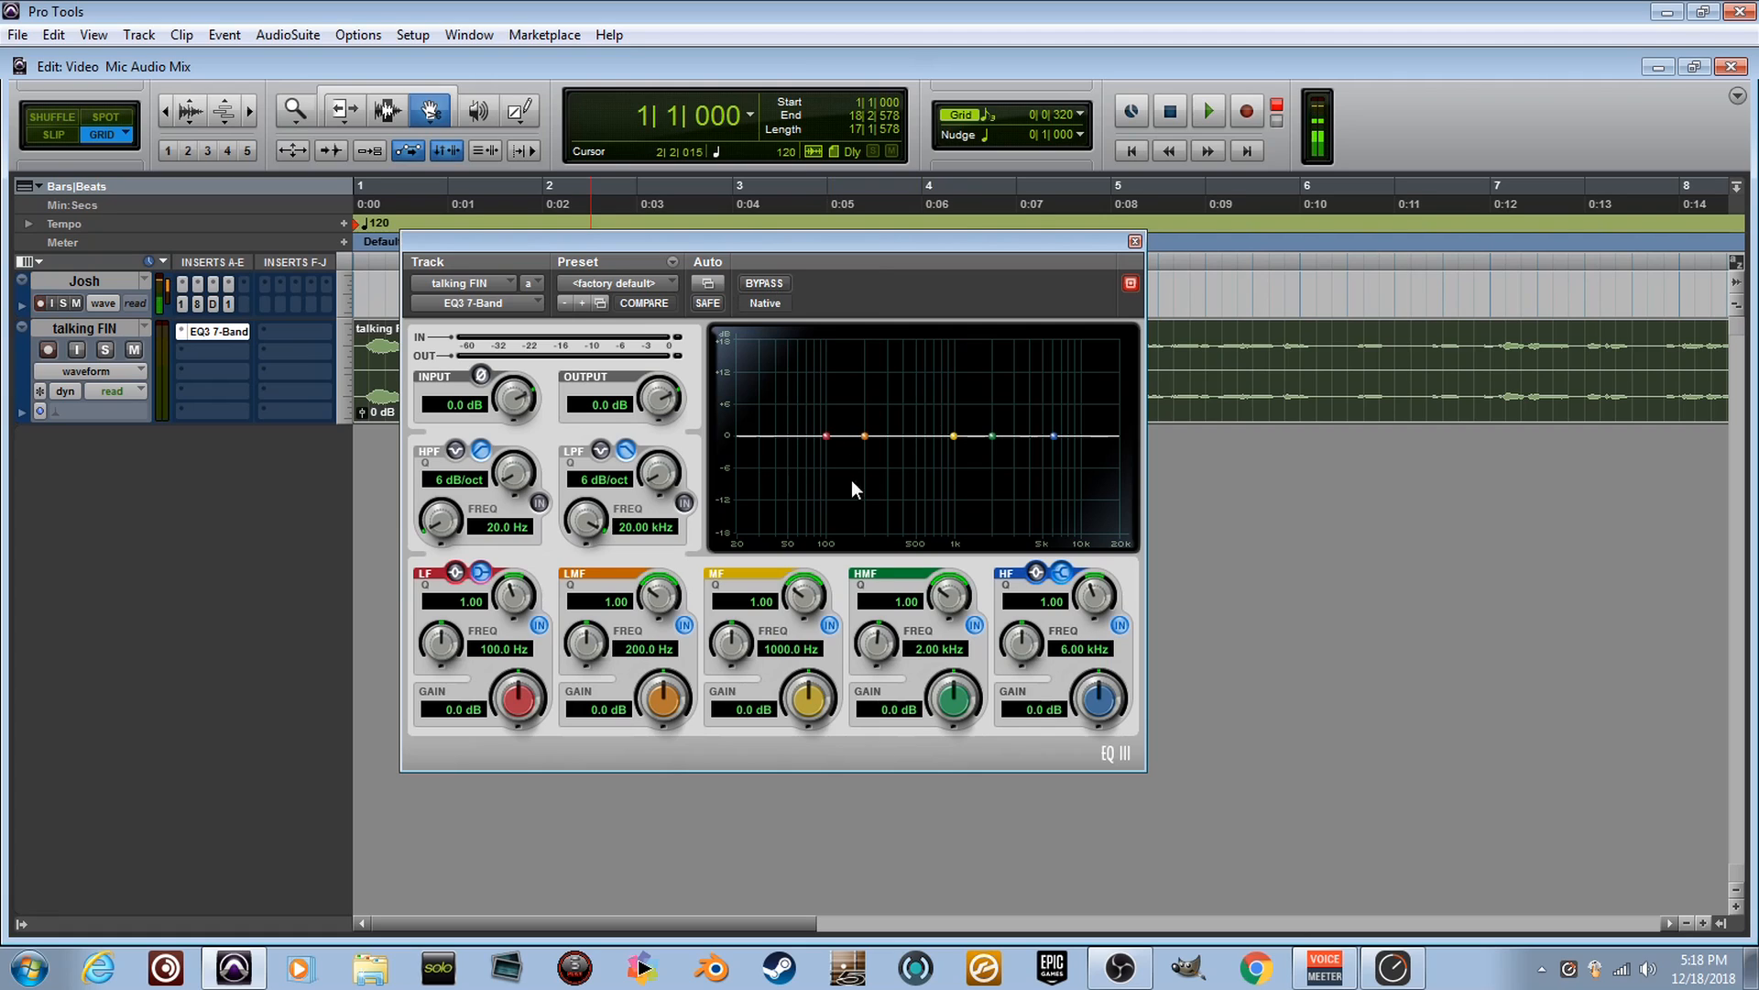
pyautogui.moveTo(808, 726); pyautogui.dragTo(835, 642)
pyautogui.moveTo(683, 705); pyautogui.dragTo(691, 641)
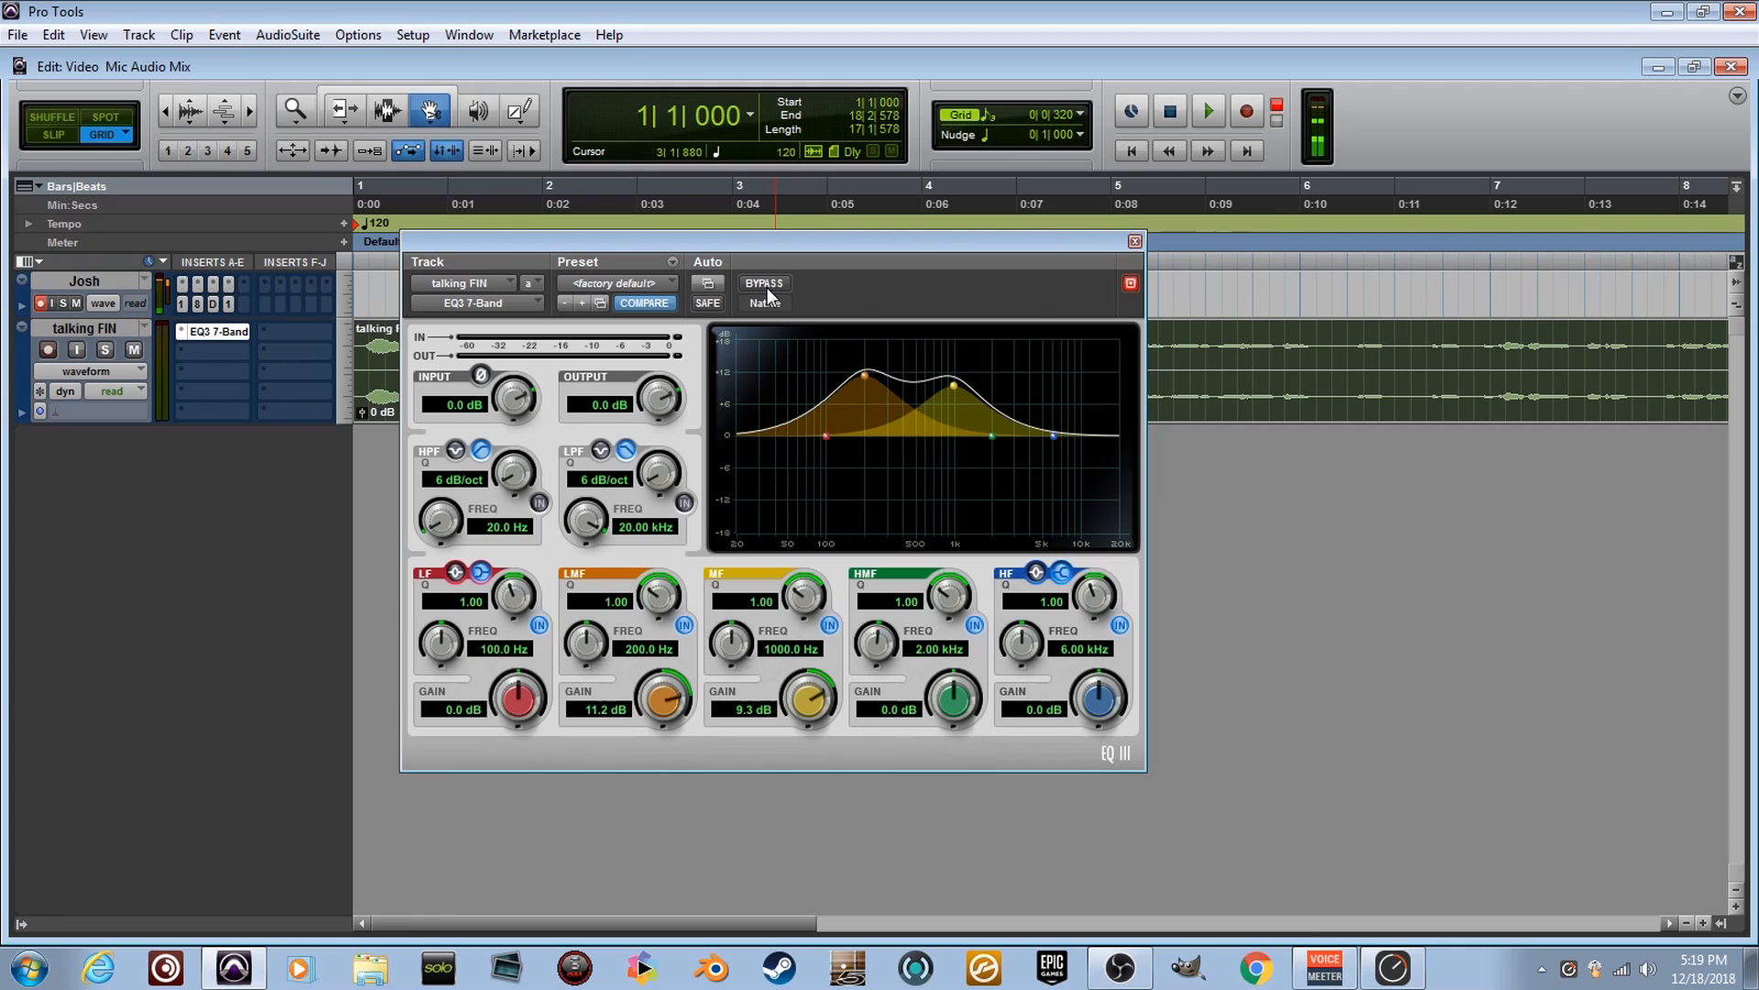
pyautogui.press('space')
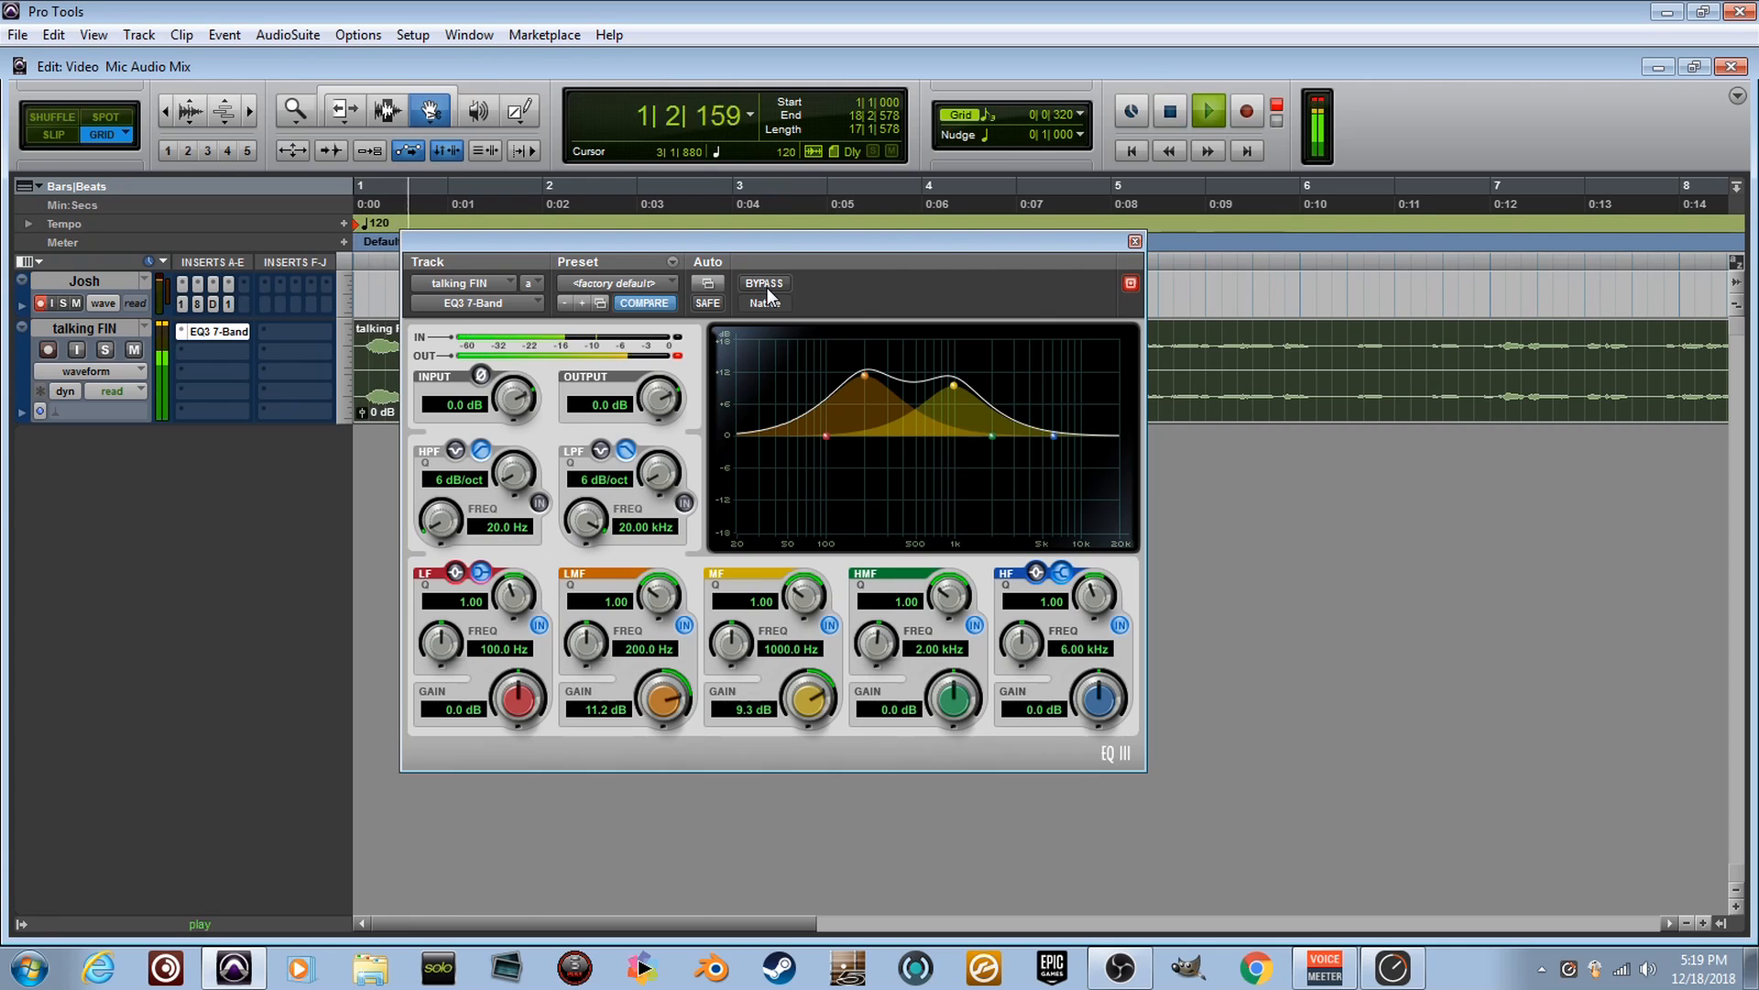
pyautogui.click(767, 288)
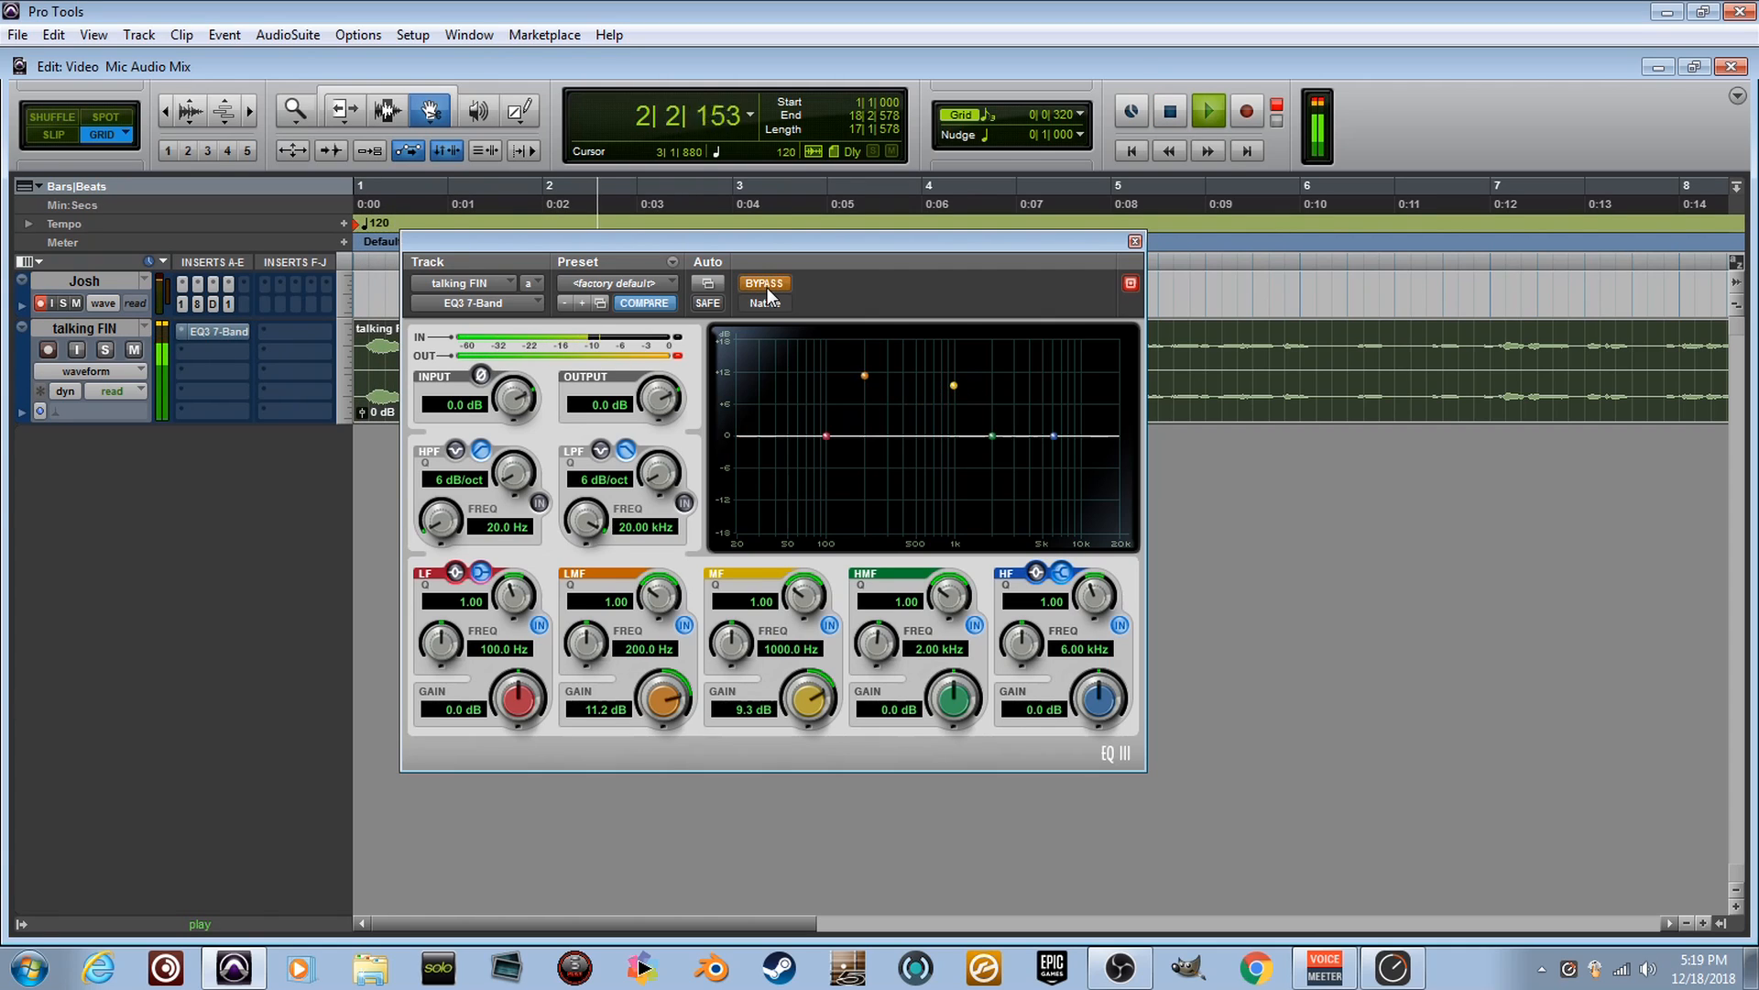
pyautogui.click(767, 288)
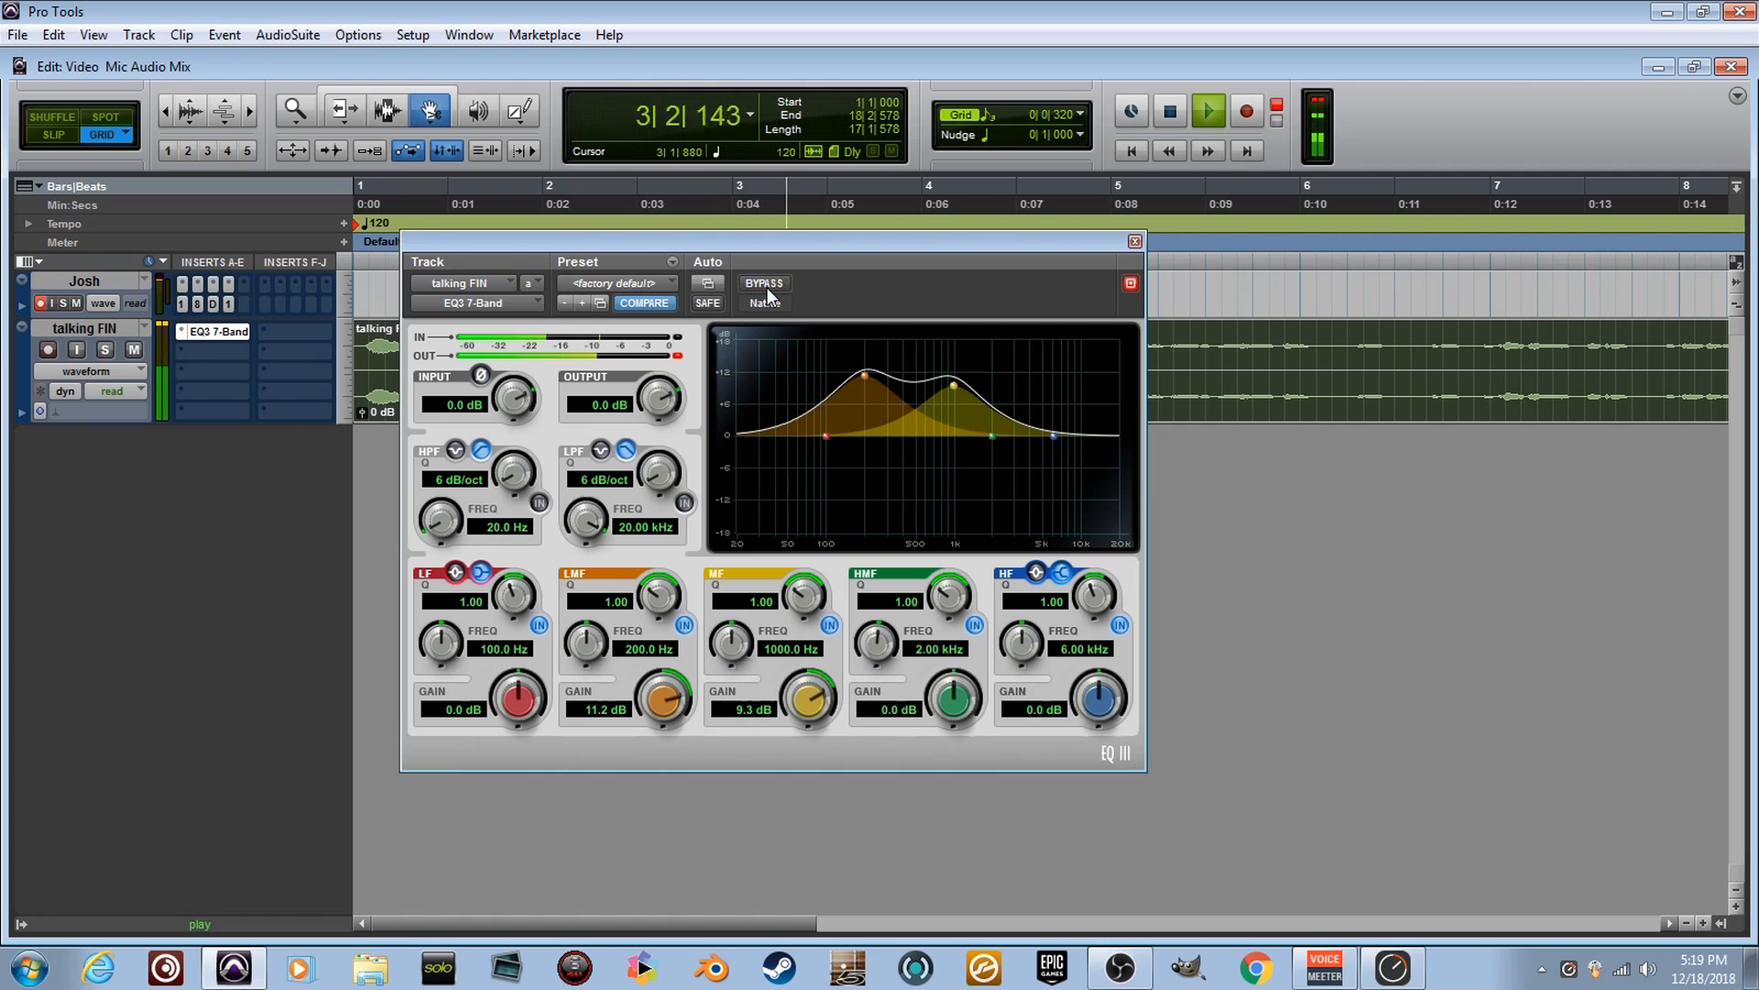
pyautogui.click(767, 288)
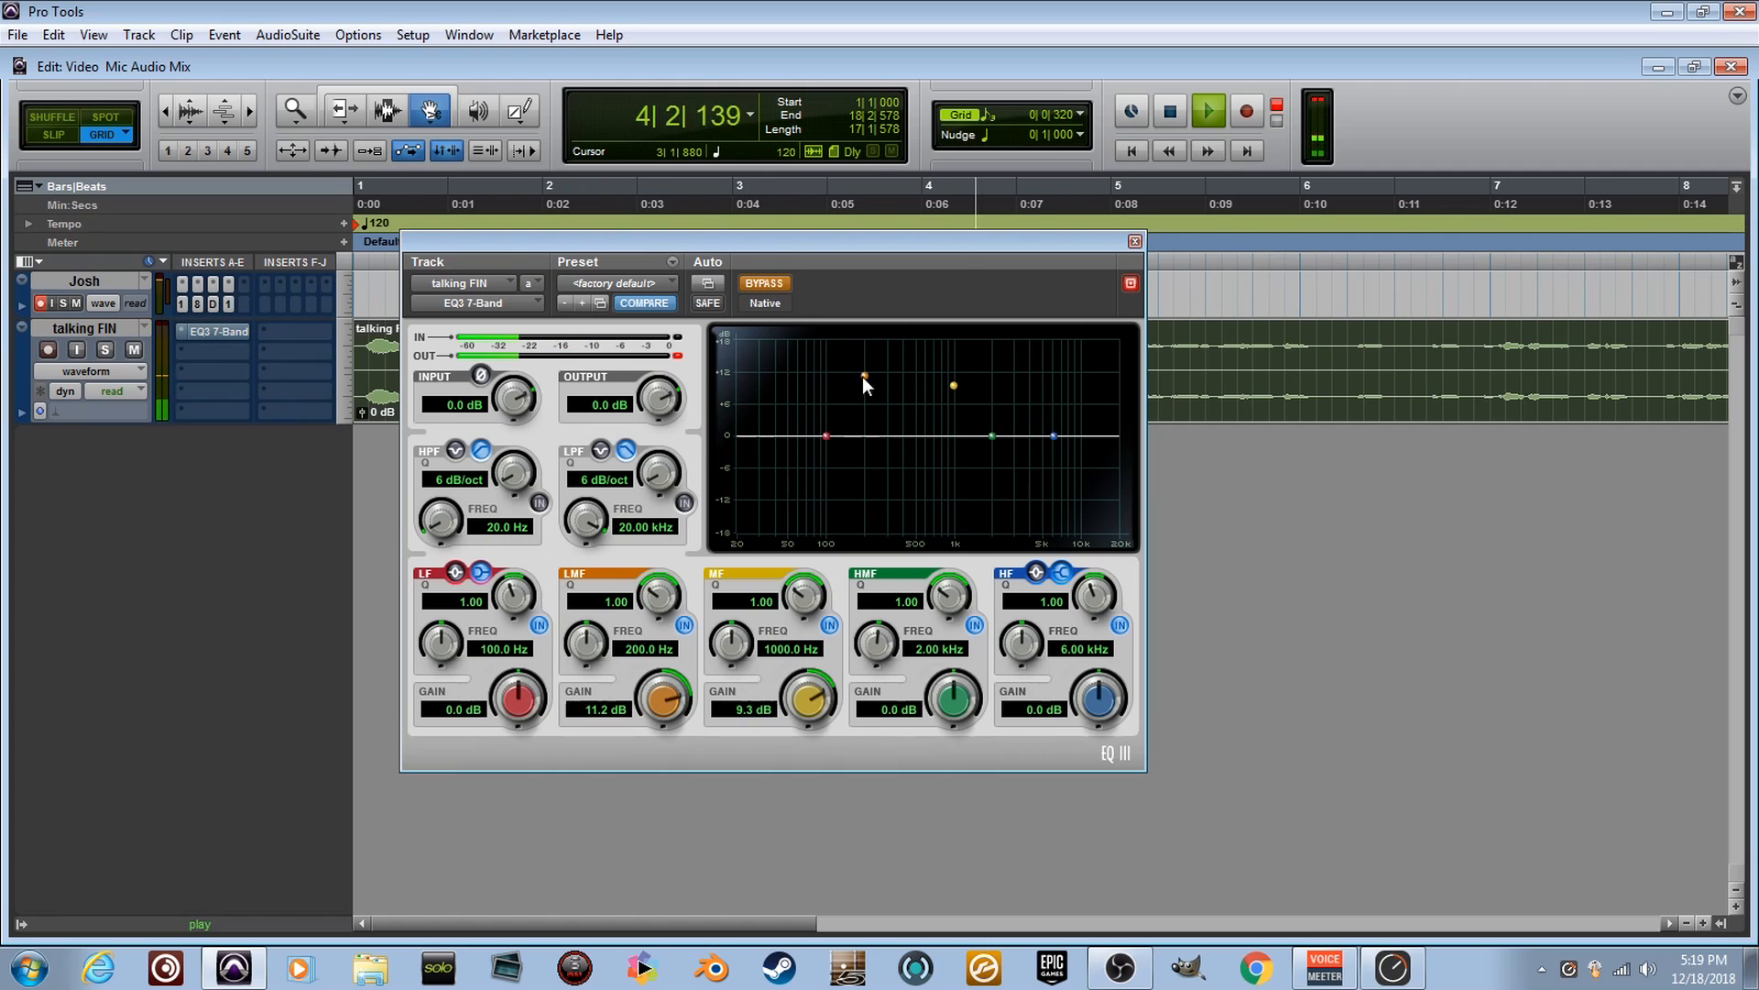
# Try HMF gain at 18.0 dB and LMF gain at 4.9 dB, compare against bypass, and stop playback.
pyautogui.moveTo(953, 698); pyautogui.dragTo(750, 515)
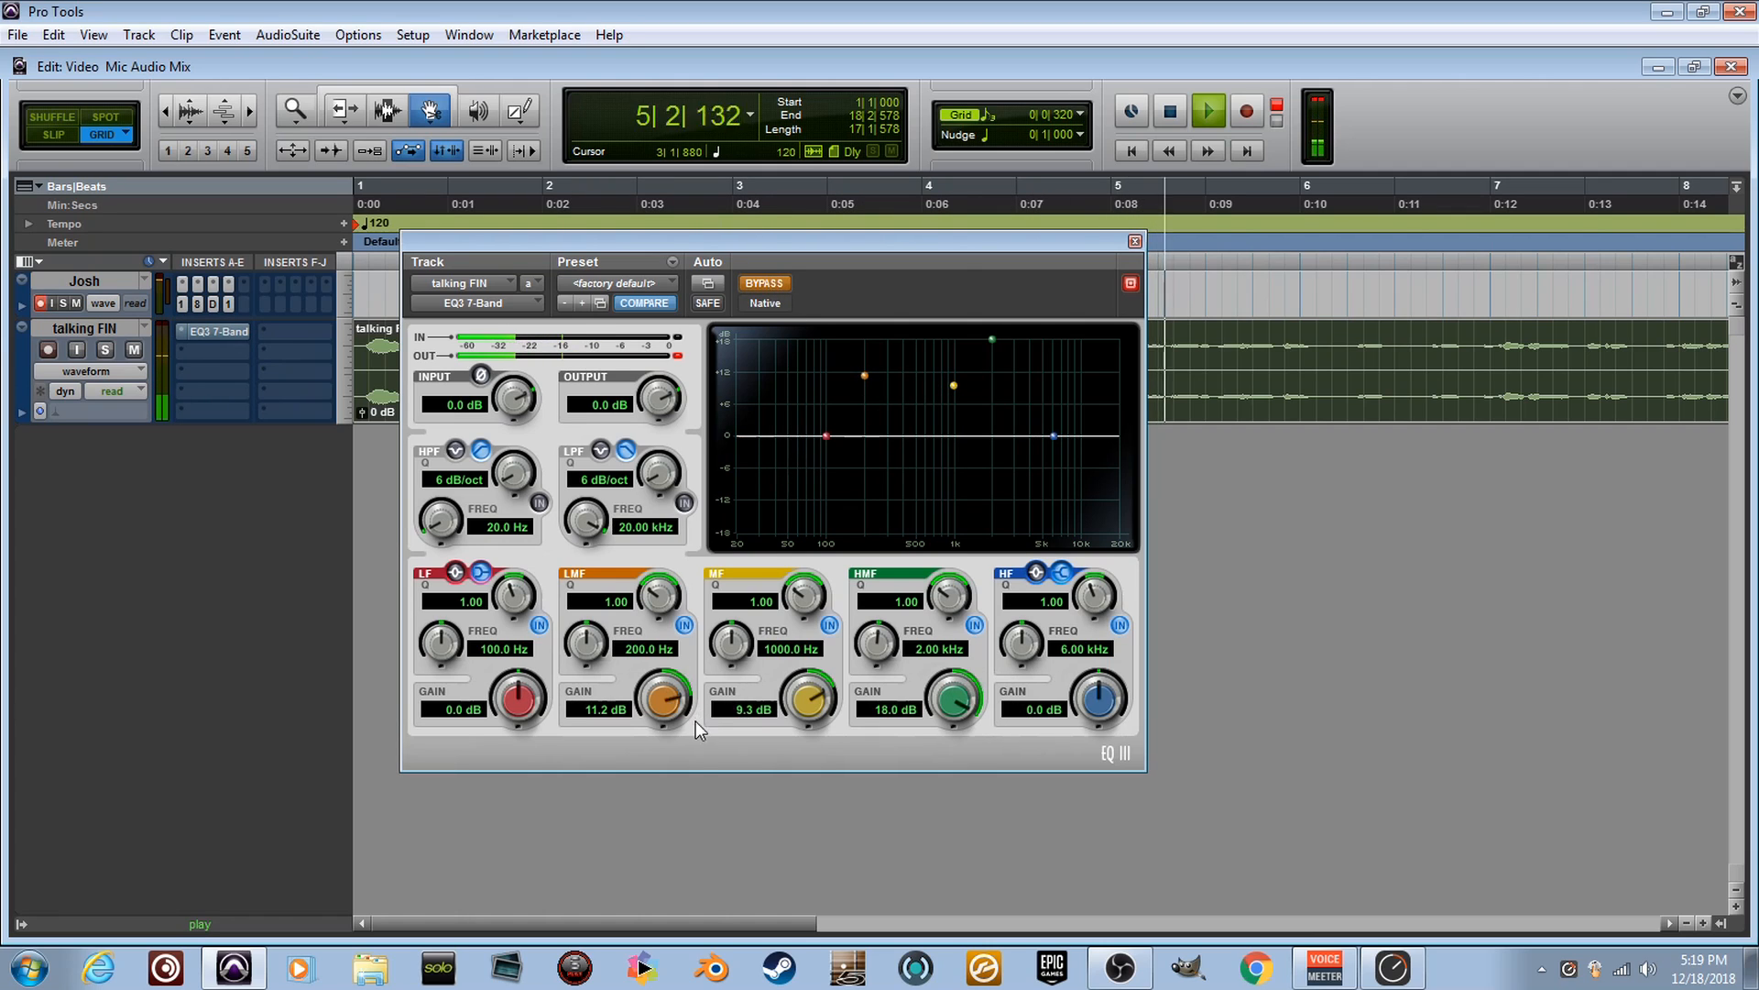
pyautogui.moveTo(672, 686); pyautogui.dragTo(671, 728)
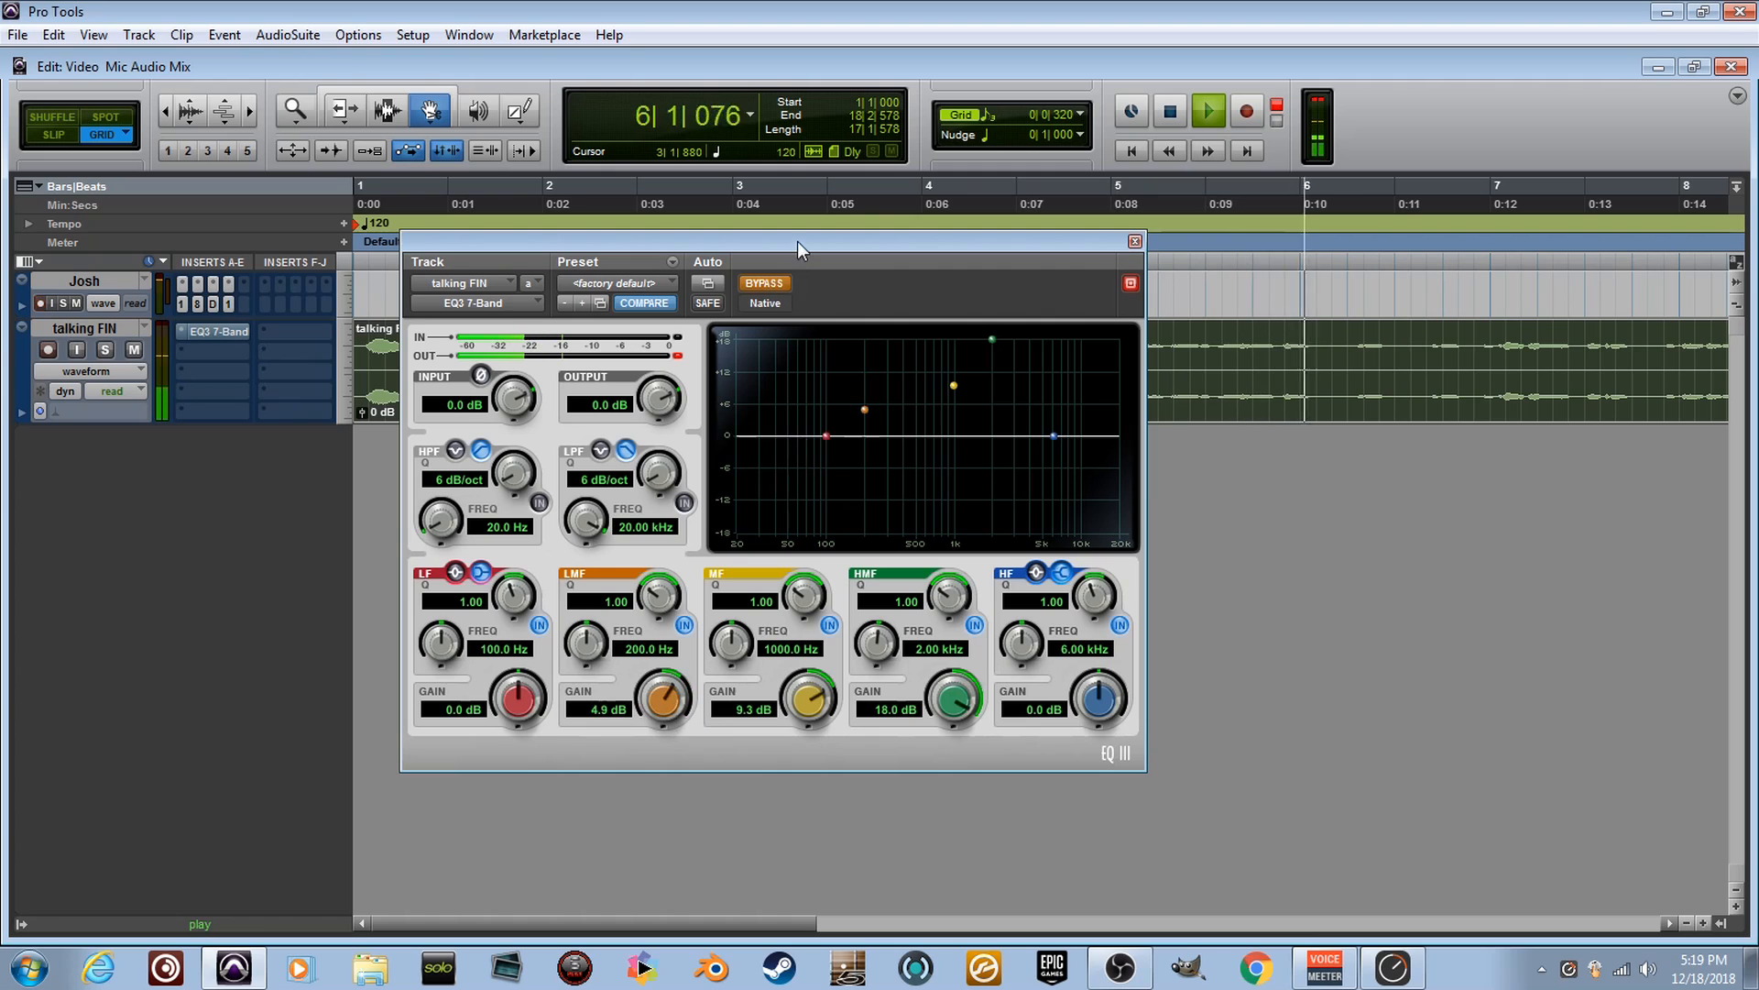
pyautogui.click(753, 289)
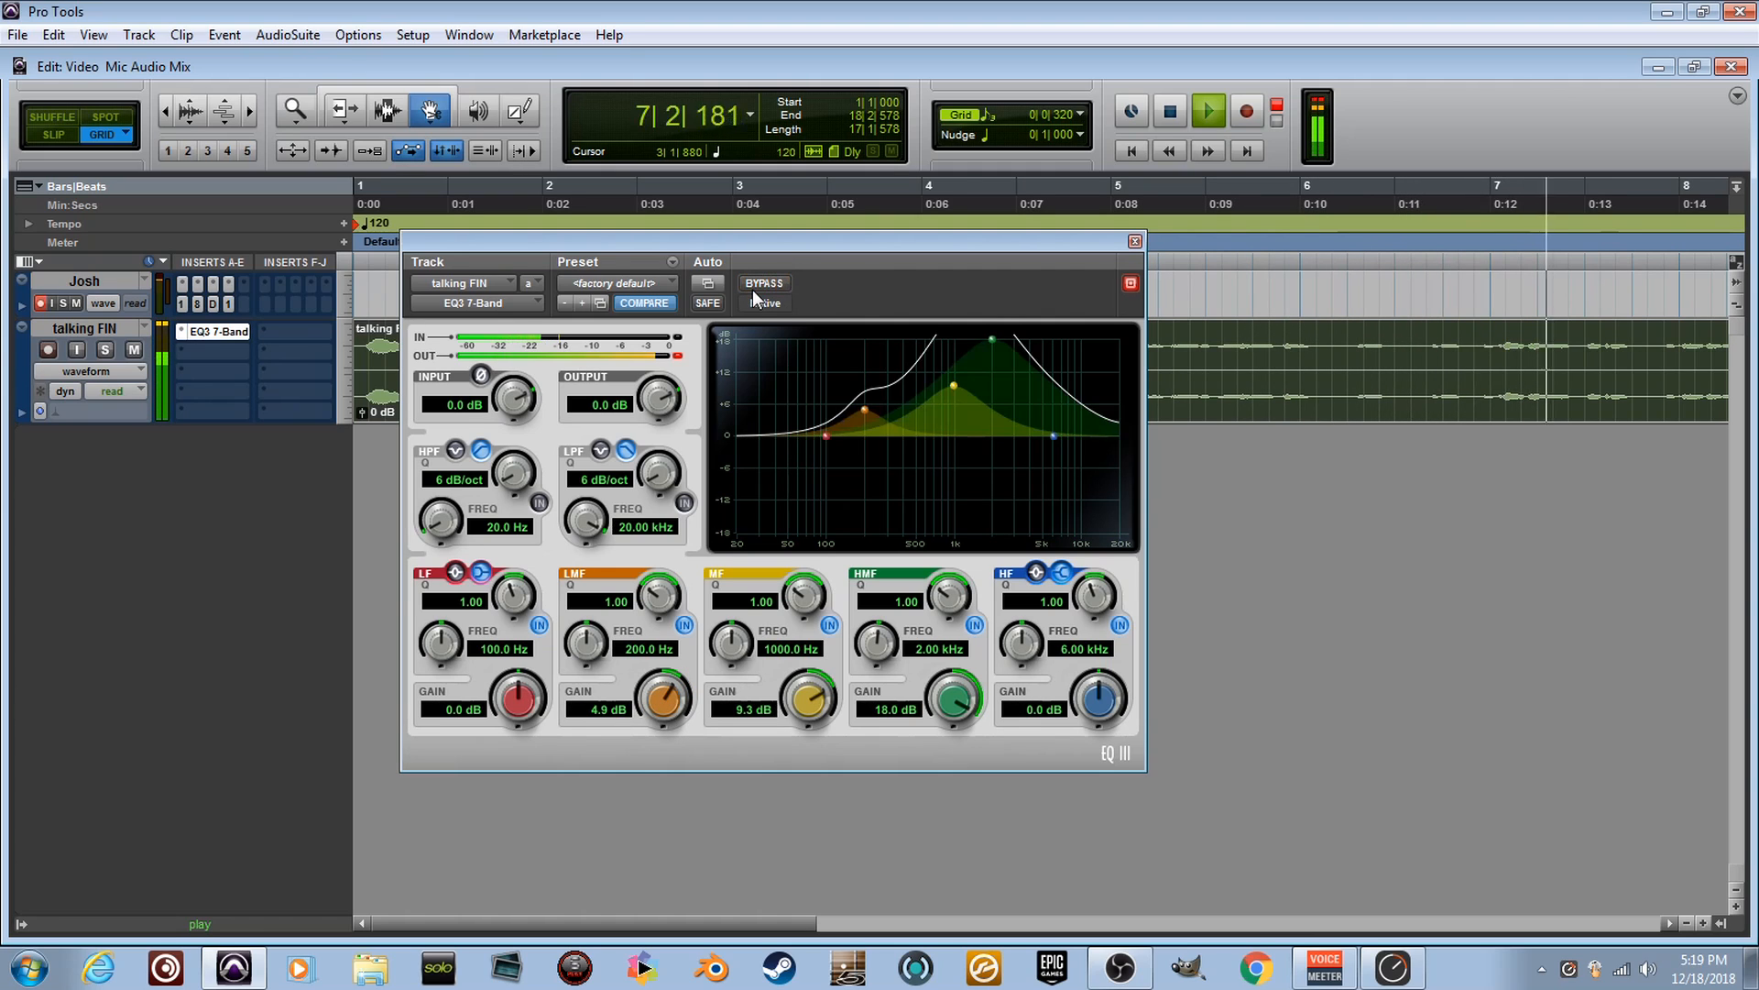
pyautogui.click(752, 286)
pyautogui.press('space')
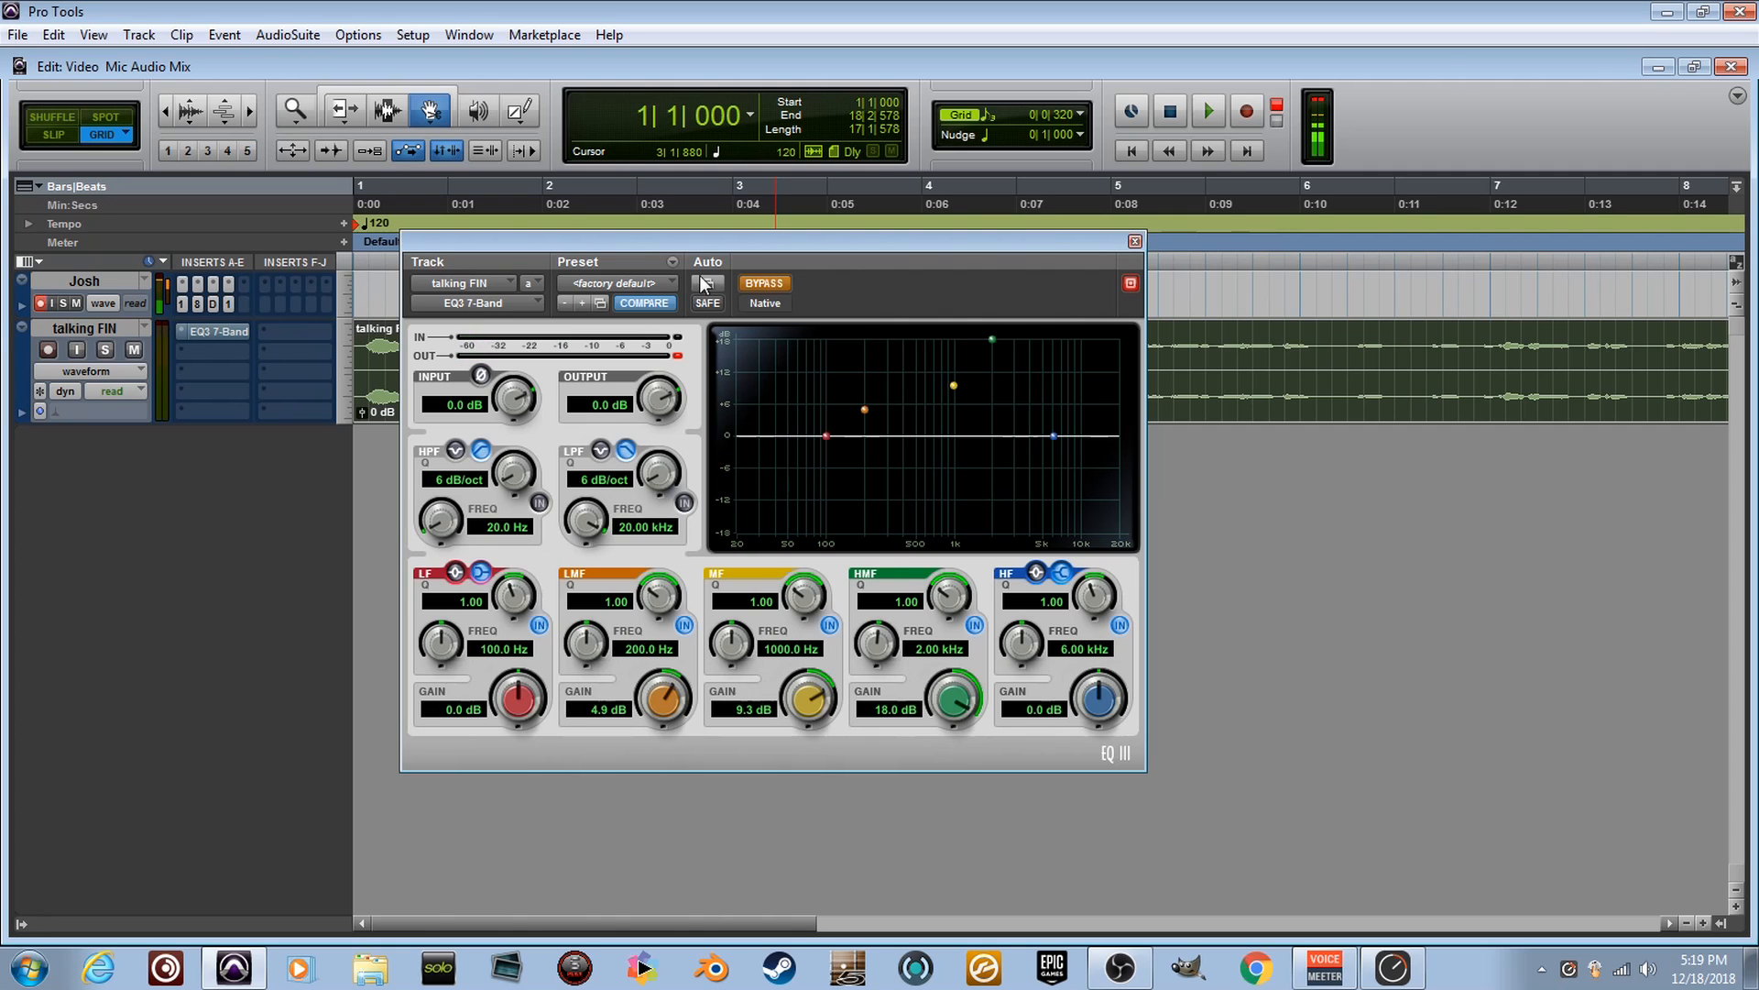
# Reactivate the bypassed EQ3 7-Band and reset it to the factory default preset.
pyautogui.click(747, 286)
pyautogui.click(631, 280)
pyautogui.click(745, 652)
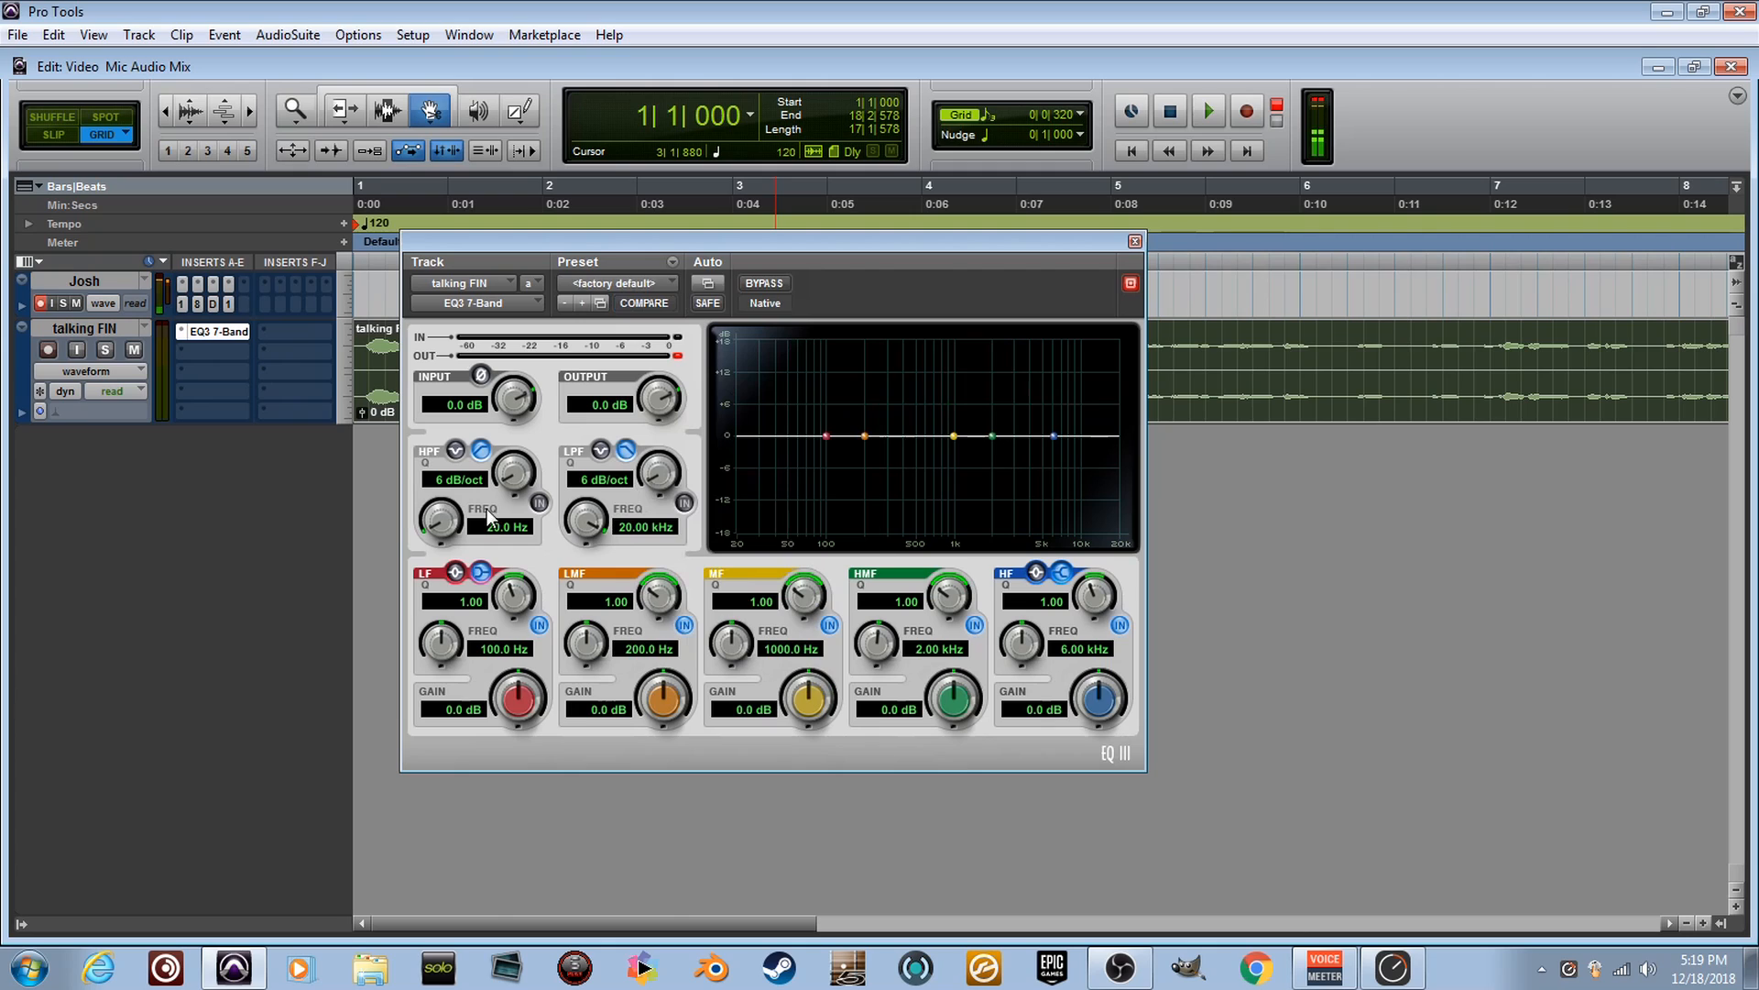
# Enable only the low-pass filter and set it to 917.0 Hz with a 24 dB/oct slope.
pyautogui.click(540, 503)
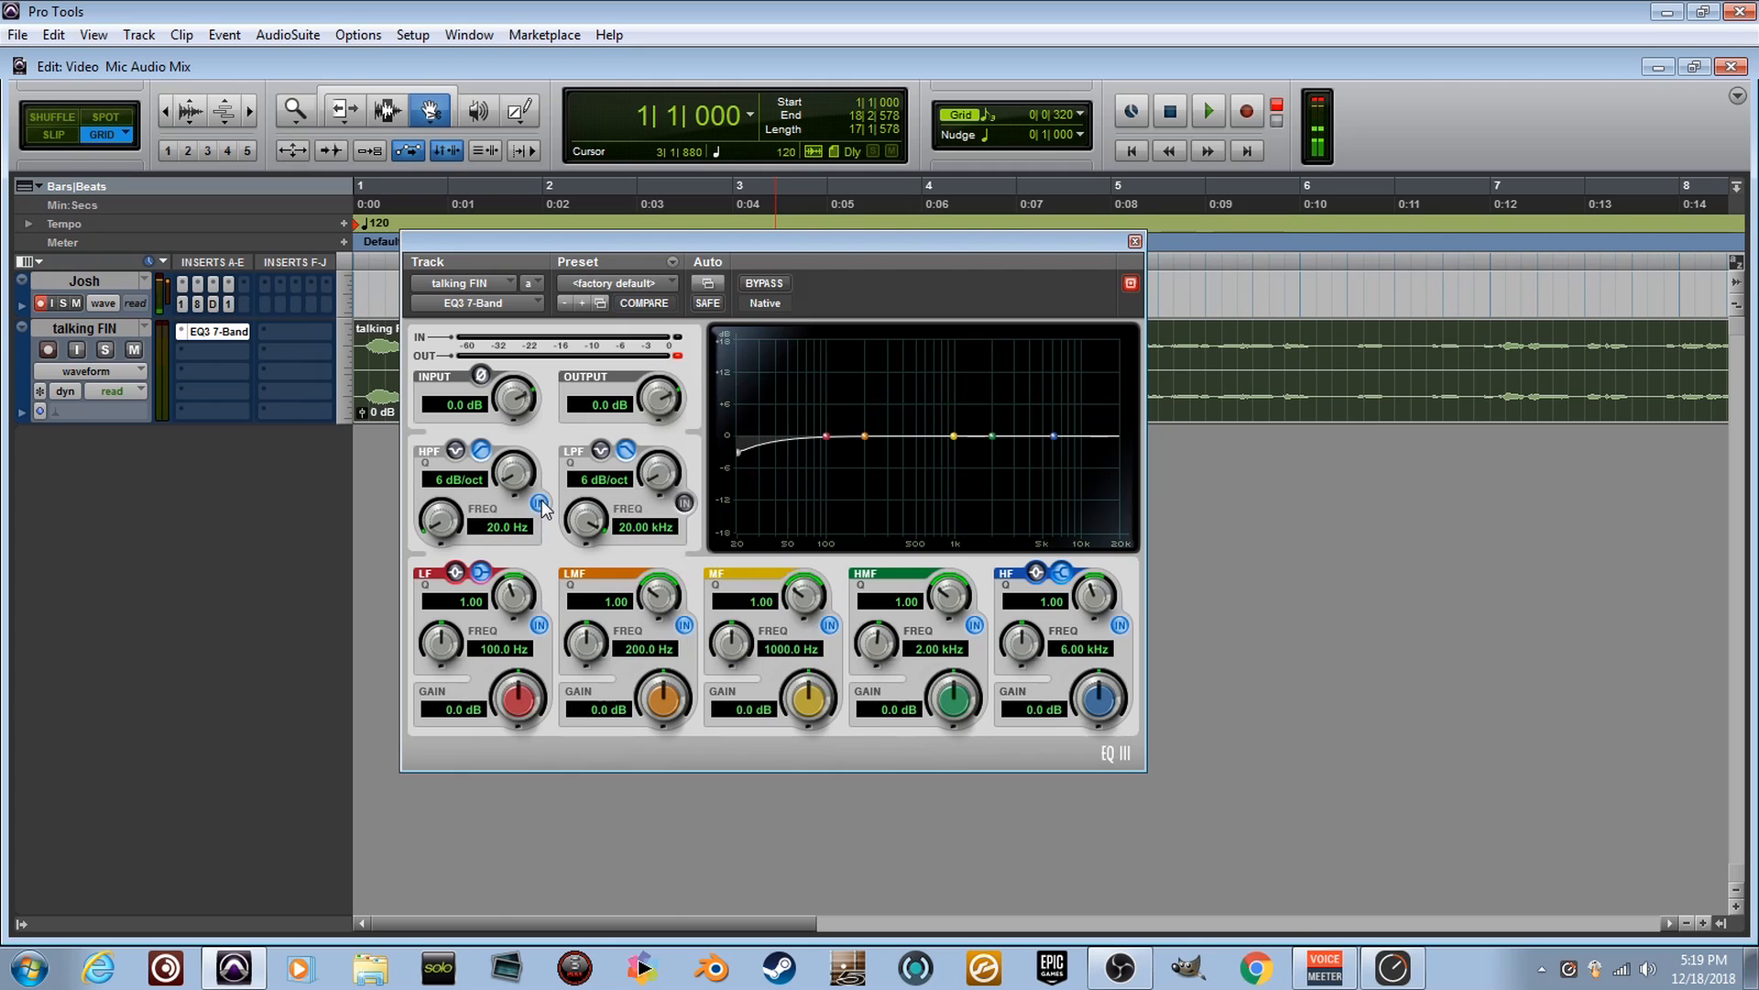
pyautogui.click(684, 503)
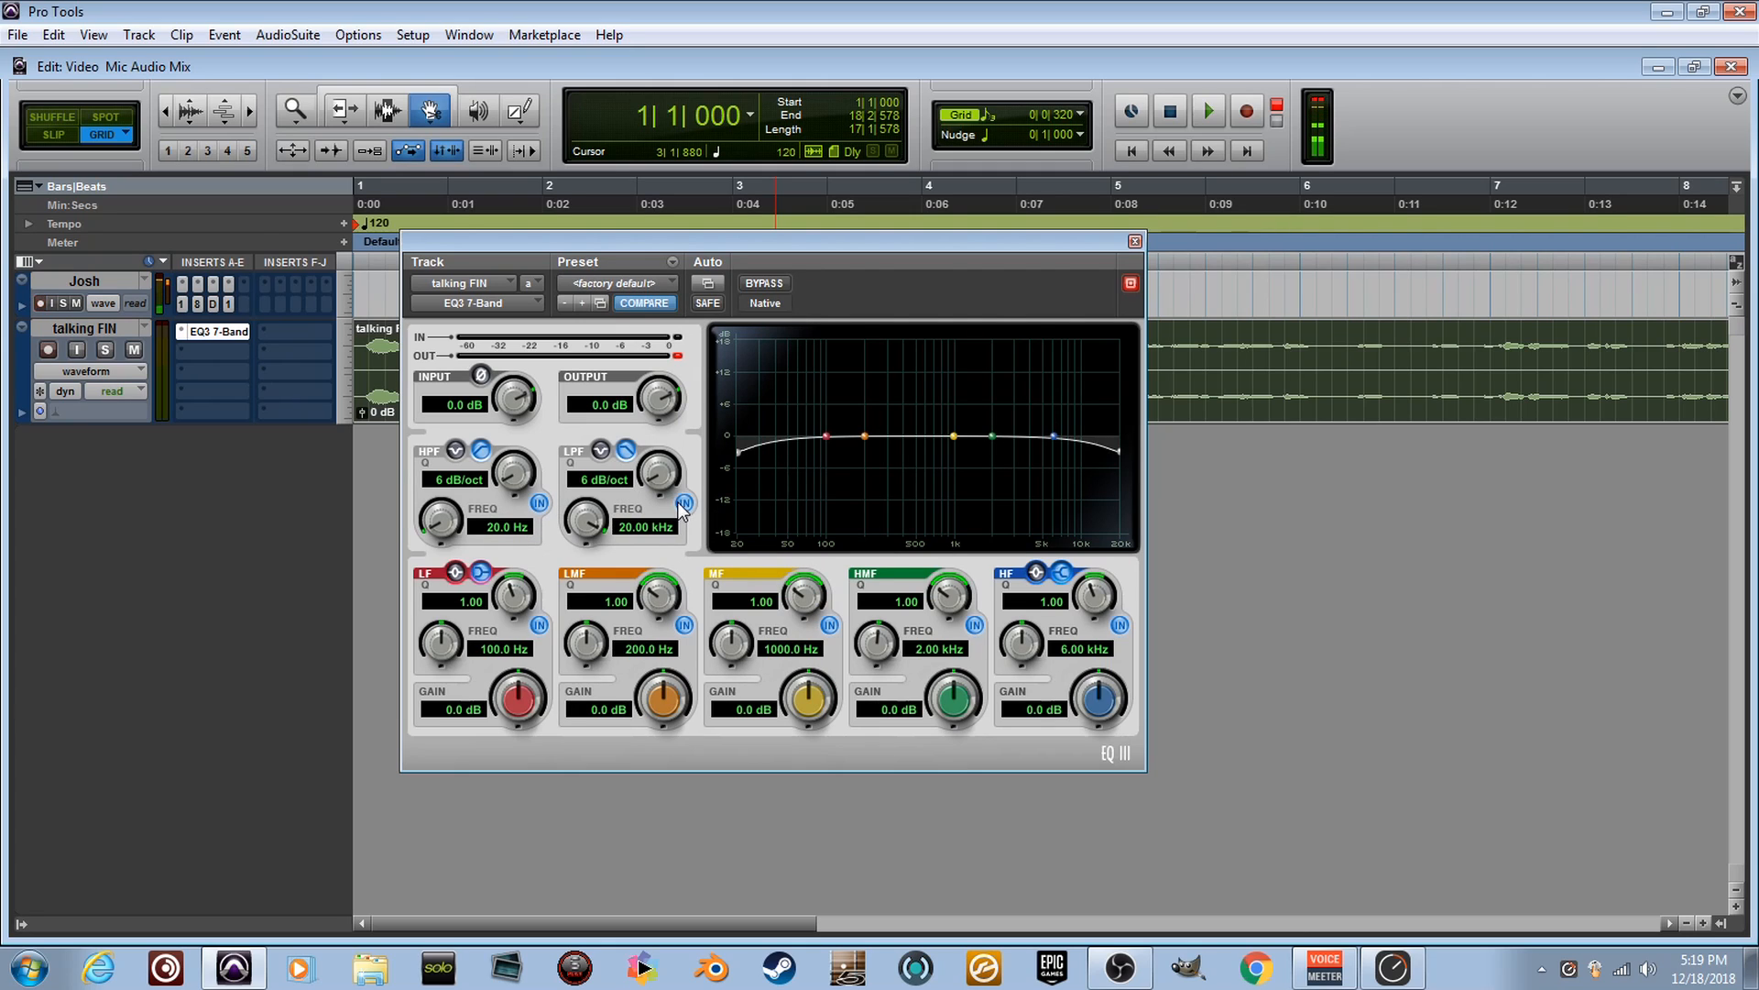
pyautogui.click(540, 503)
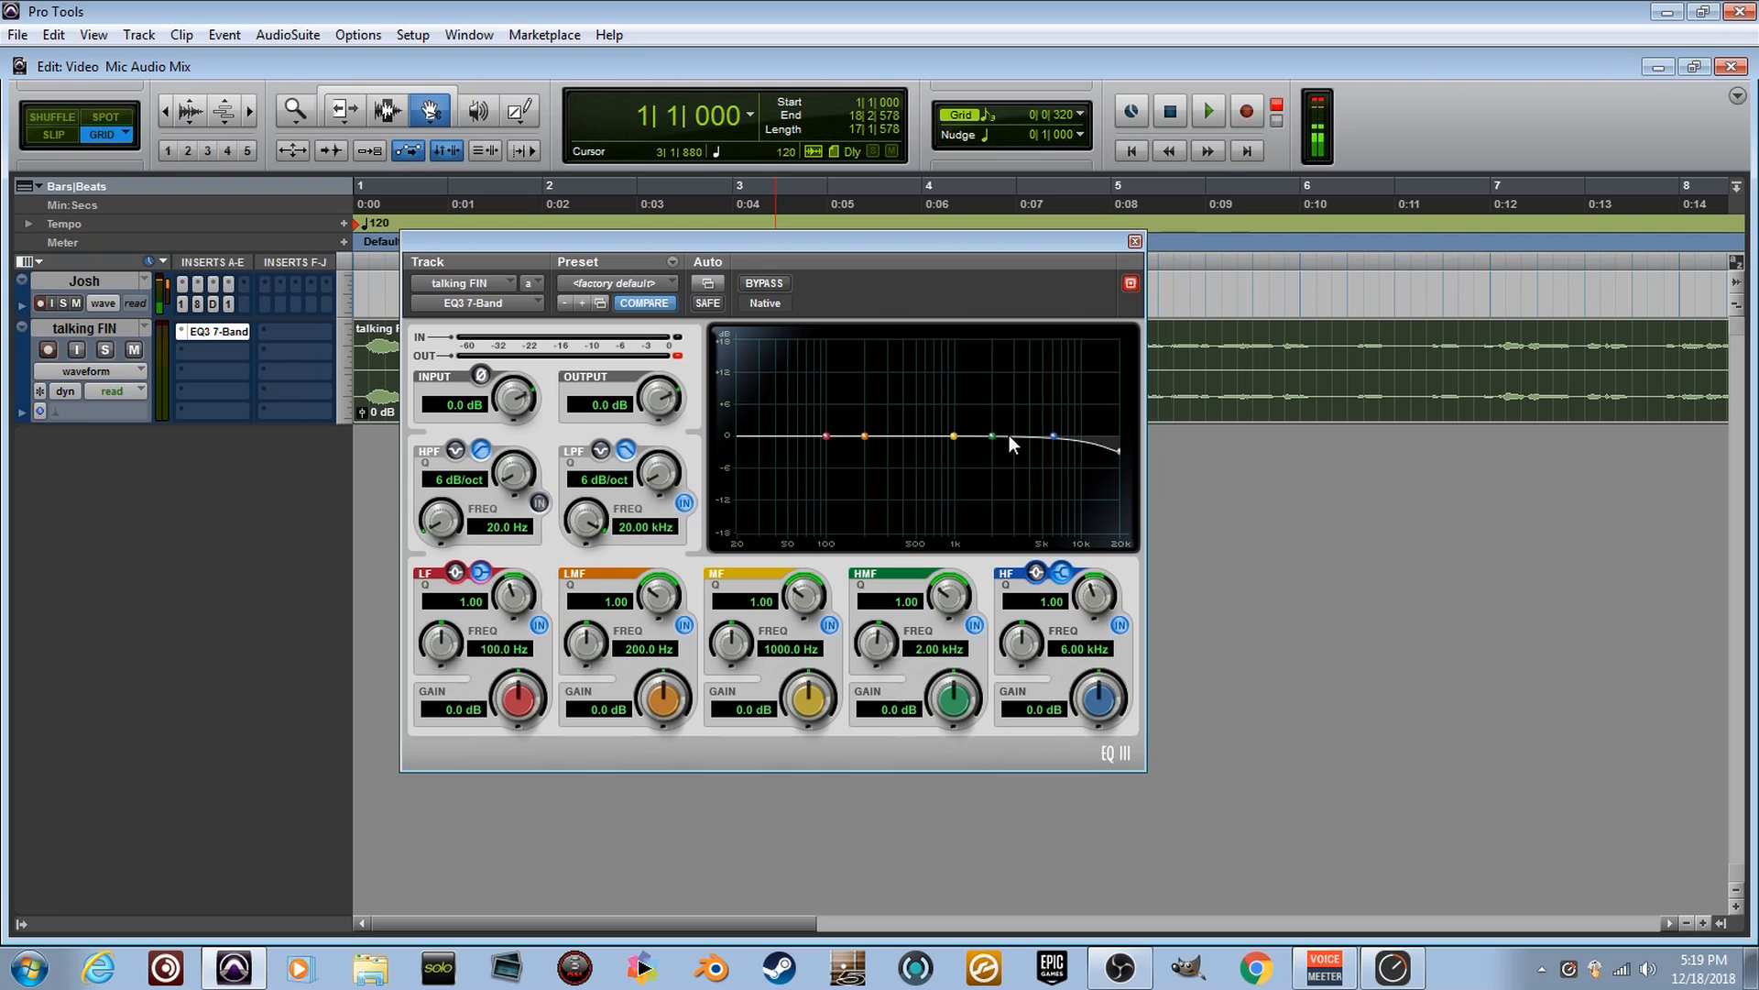
pyautogui.moveTo(586, 524); pyautogui.dragTo(608, 805)
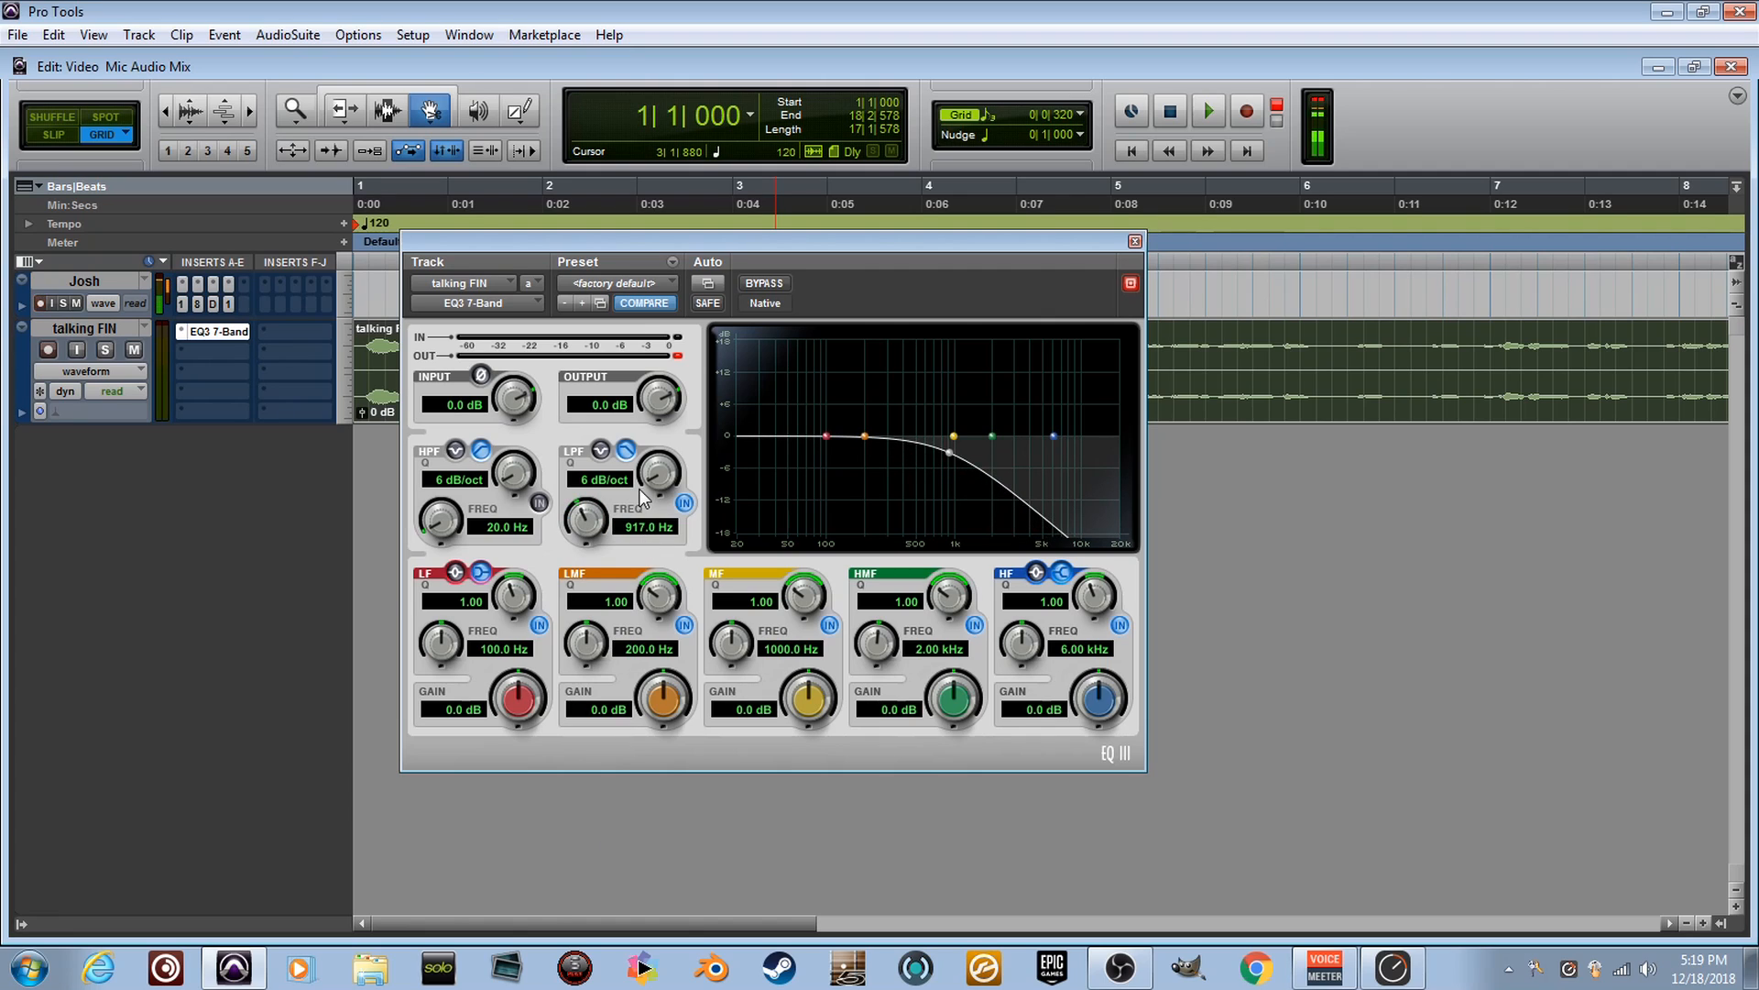
pyautogui.moveTo(658, 465); pyautogui.dragTo(735, 216)
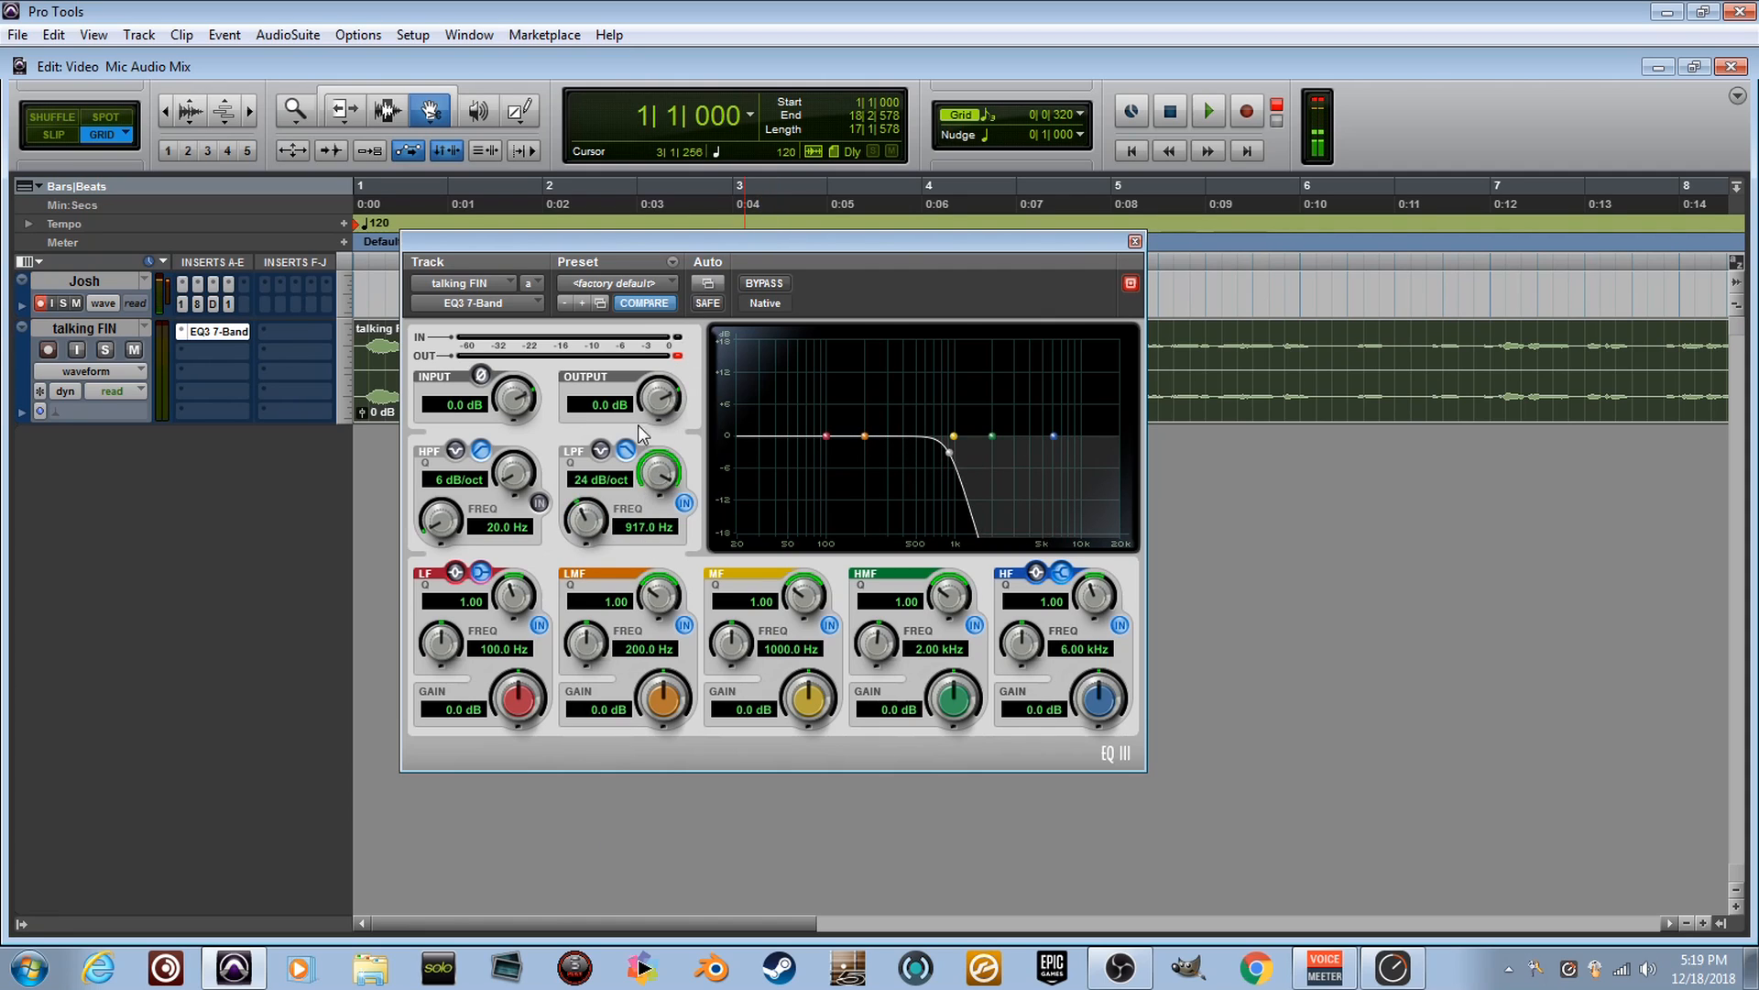
# Sweep the low-pass filter frequency to 15.09 kHz and down to 120.0 Hz with playback, and restore its default of 20.00 kHz.
pyautogui.moveTo(585, 519); pyautogui.dragTo(588, 419)
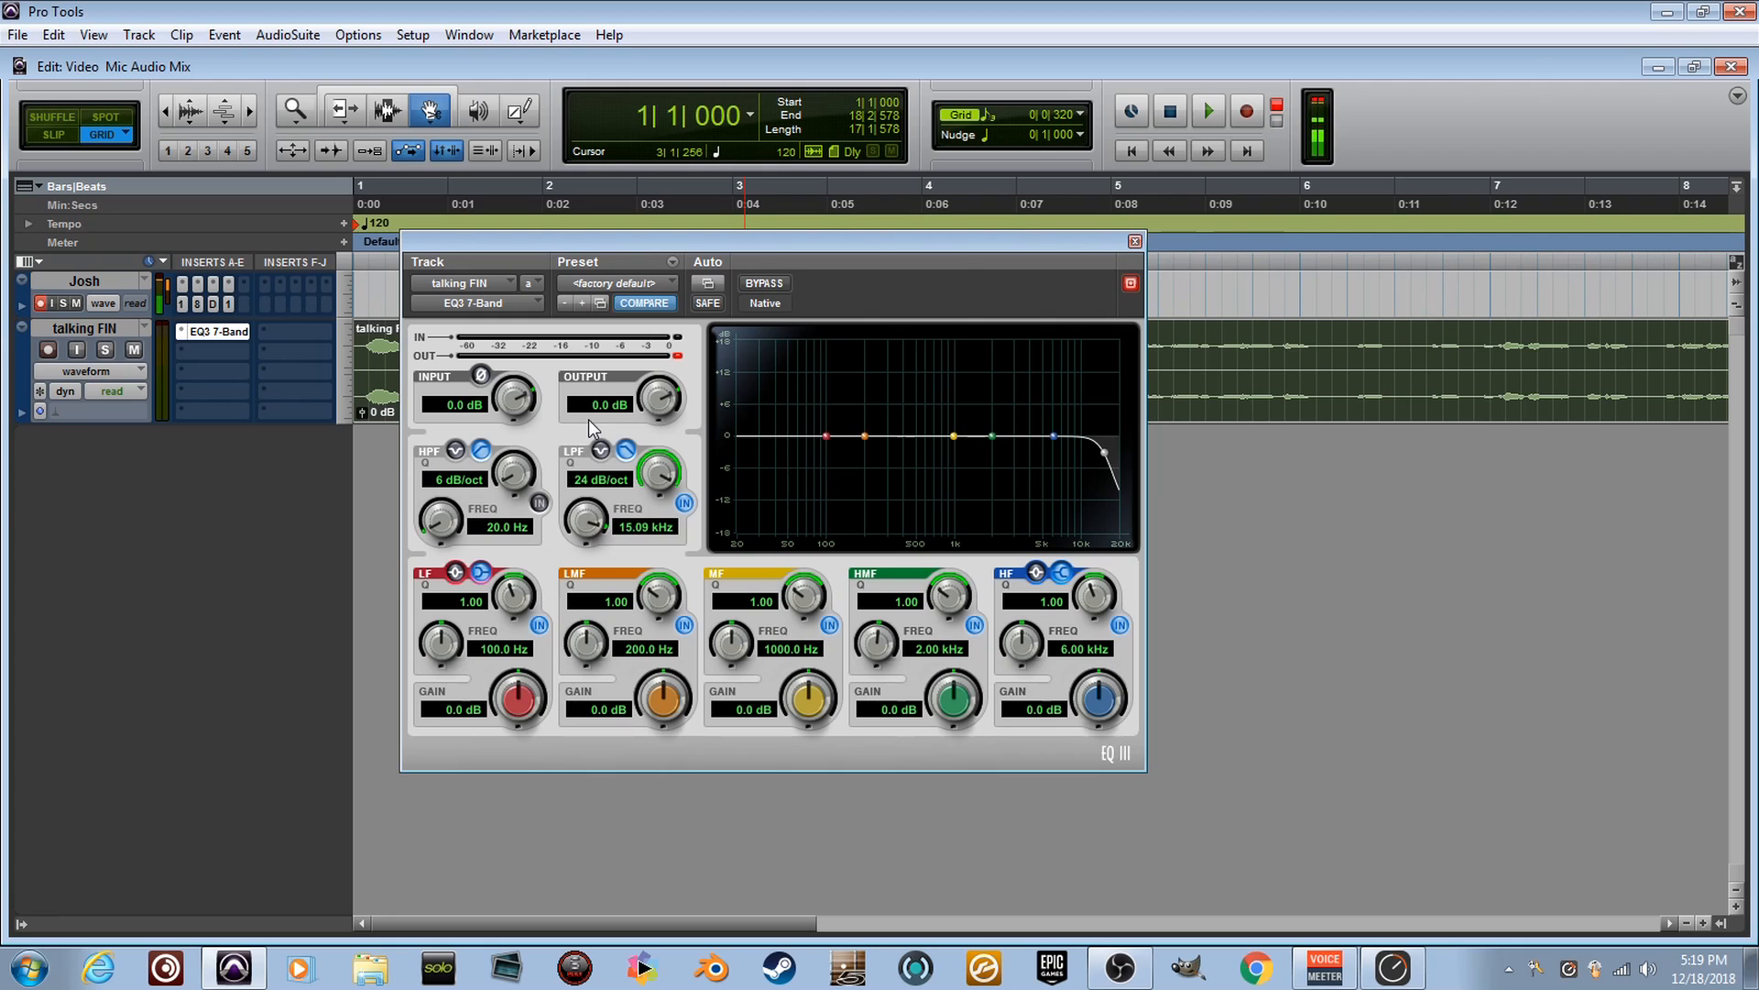
pyautogui.moveTo(588, 420); pyautogui.dragTo(603, 944)
pyautogui.press('space')
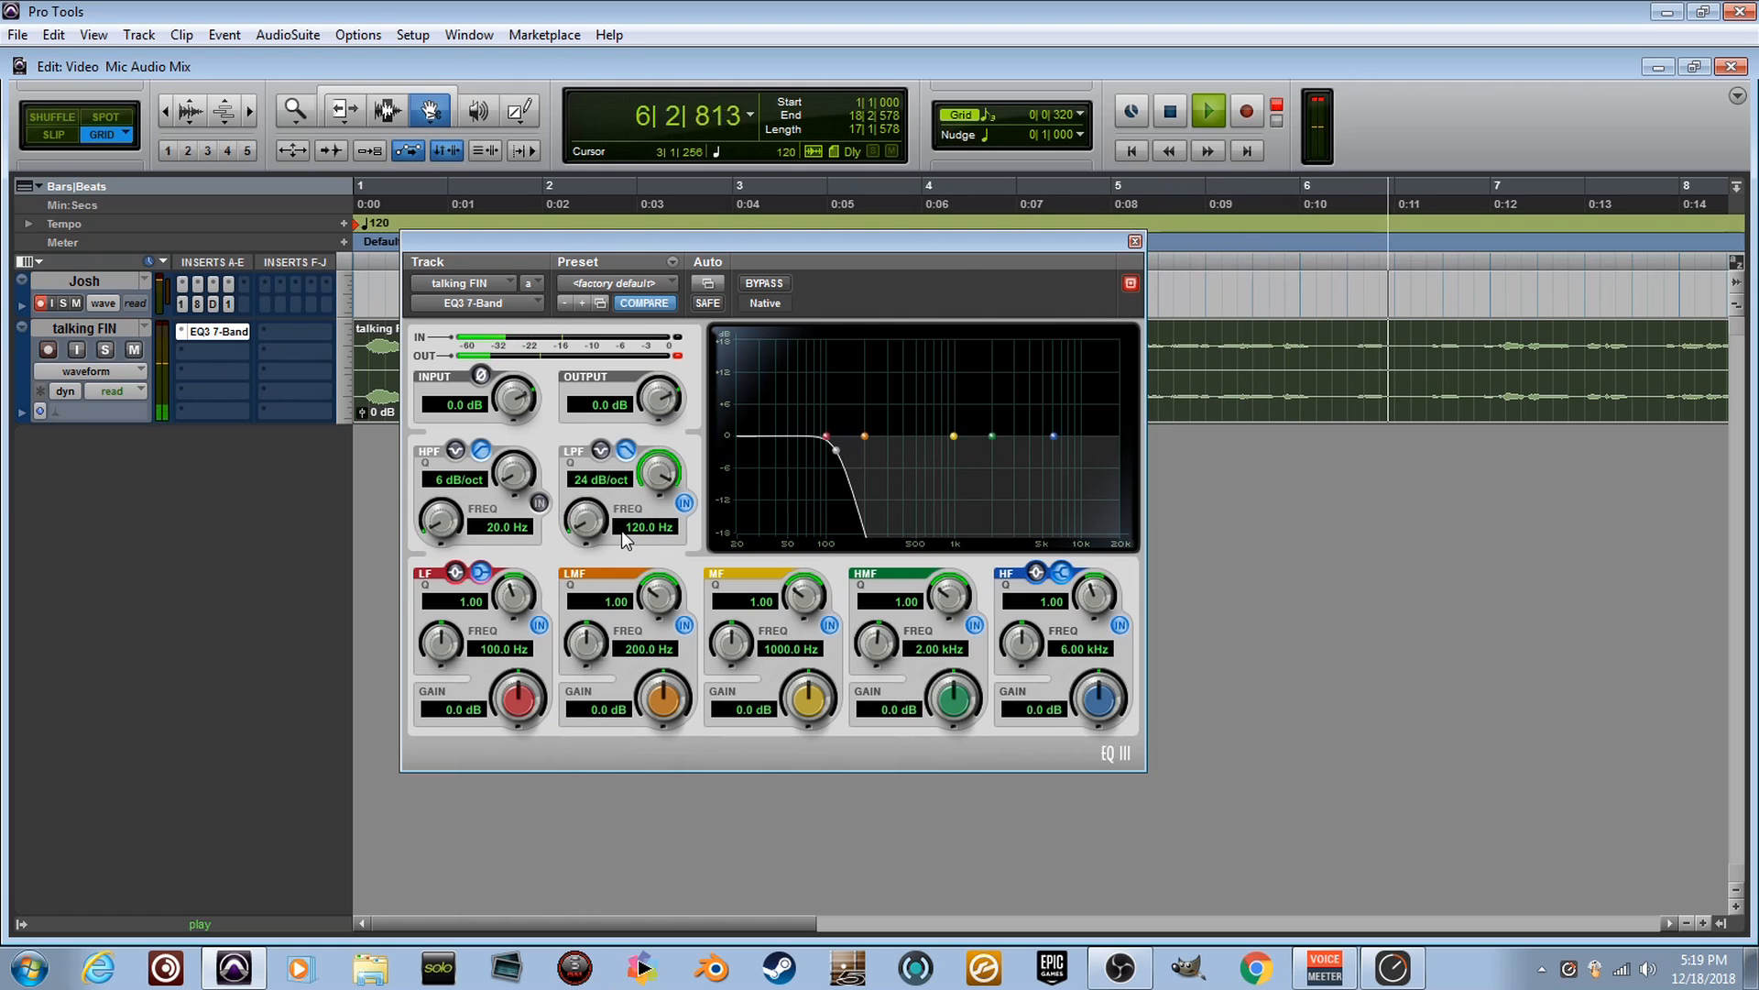
pyautogui.press('space')
pyautogui.keyDown('alt'); pyautogui.click(595, 524); pyautogui.keyUp('alt')
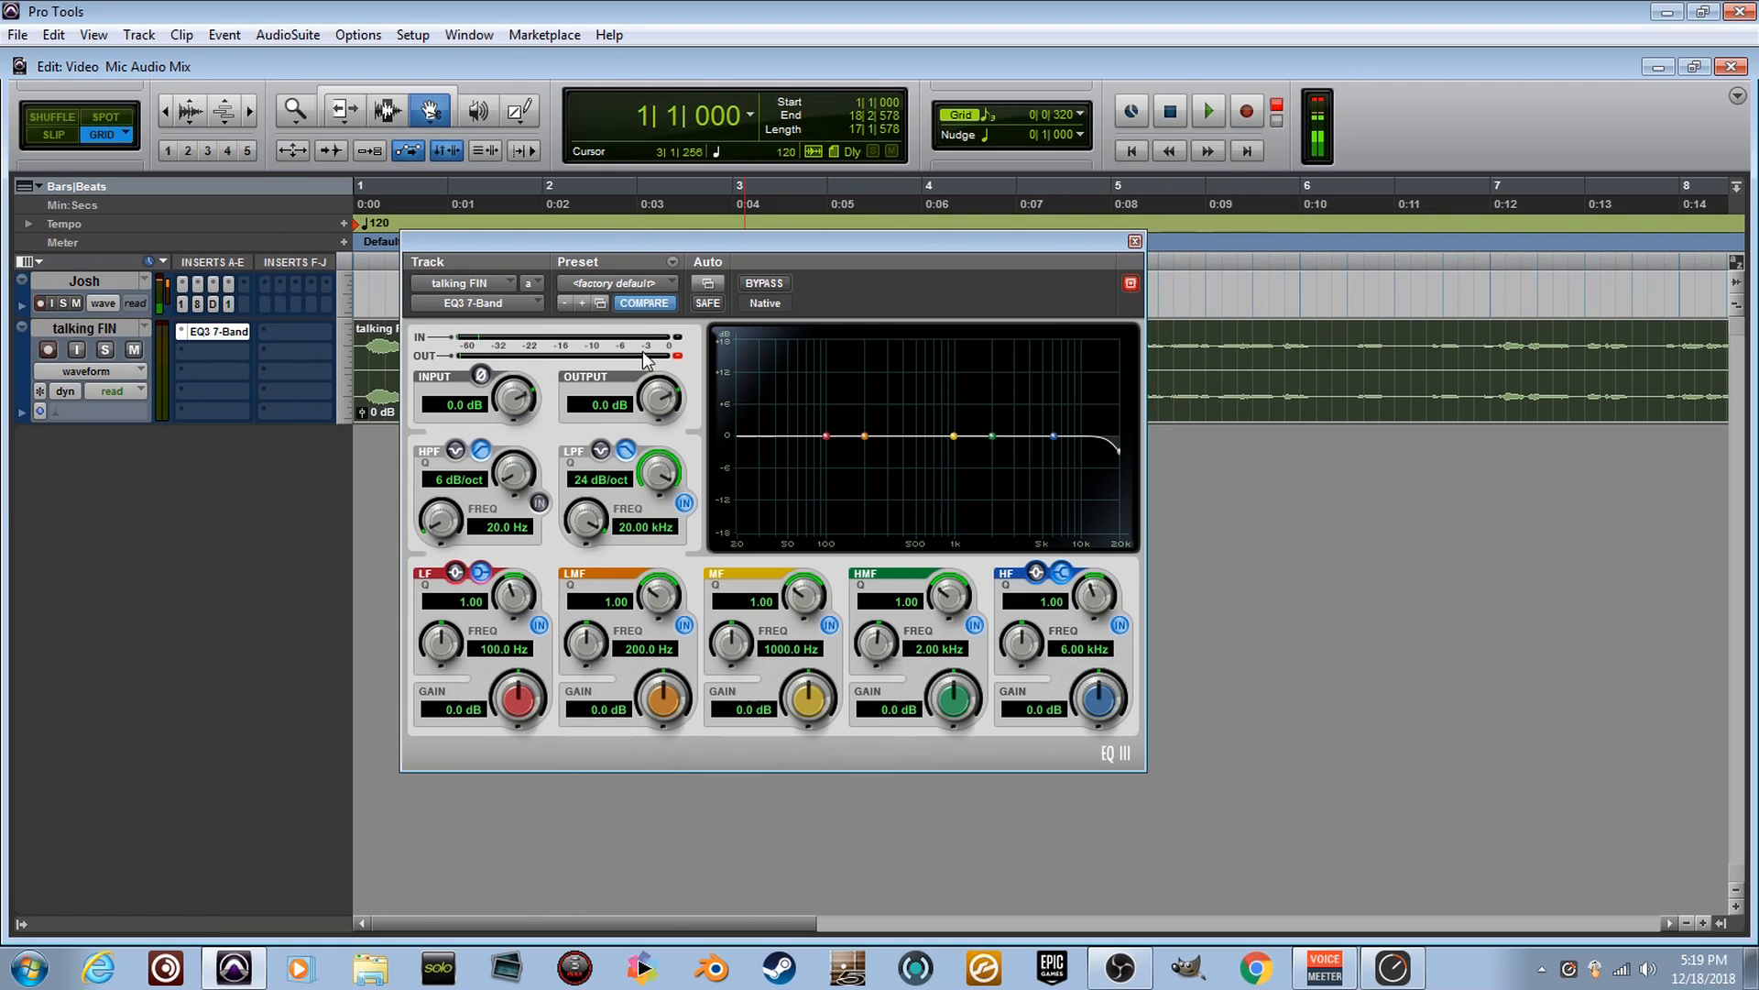
# Swap the low-pass for the high-pass filter at 24 dB/oct and sweep its frequency up to 6.99 kHz during playback.
pyautogui.click(539, 502)
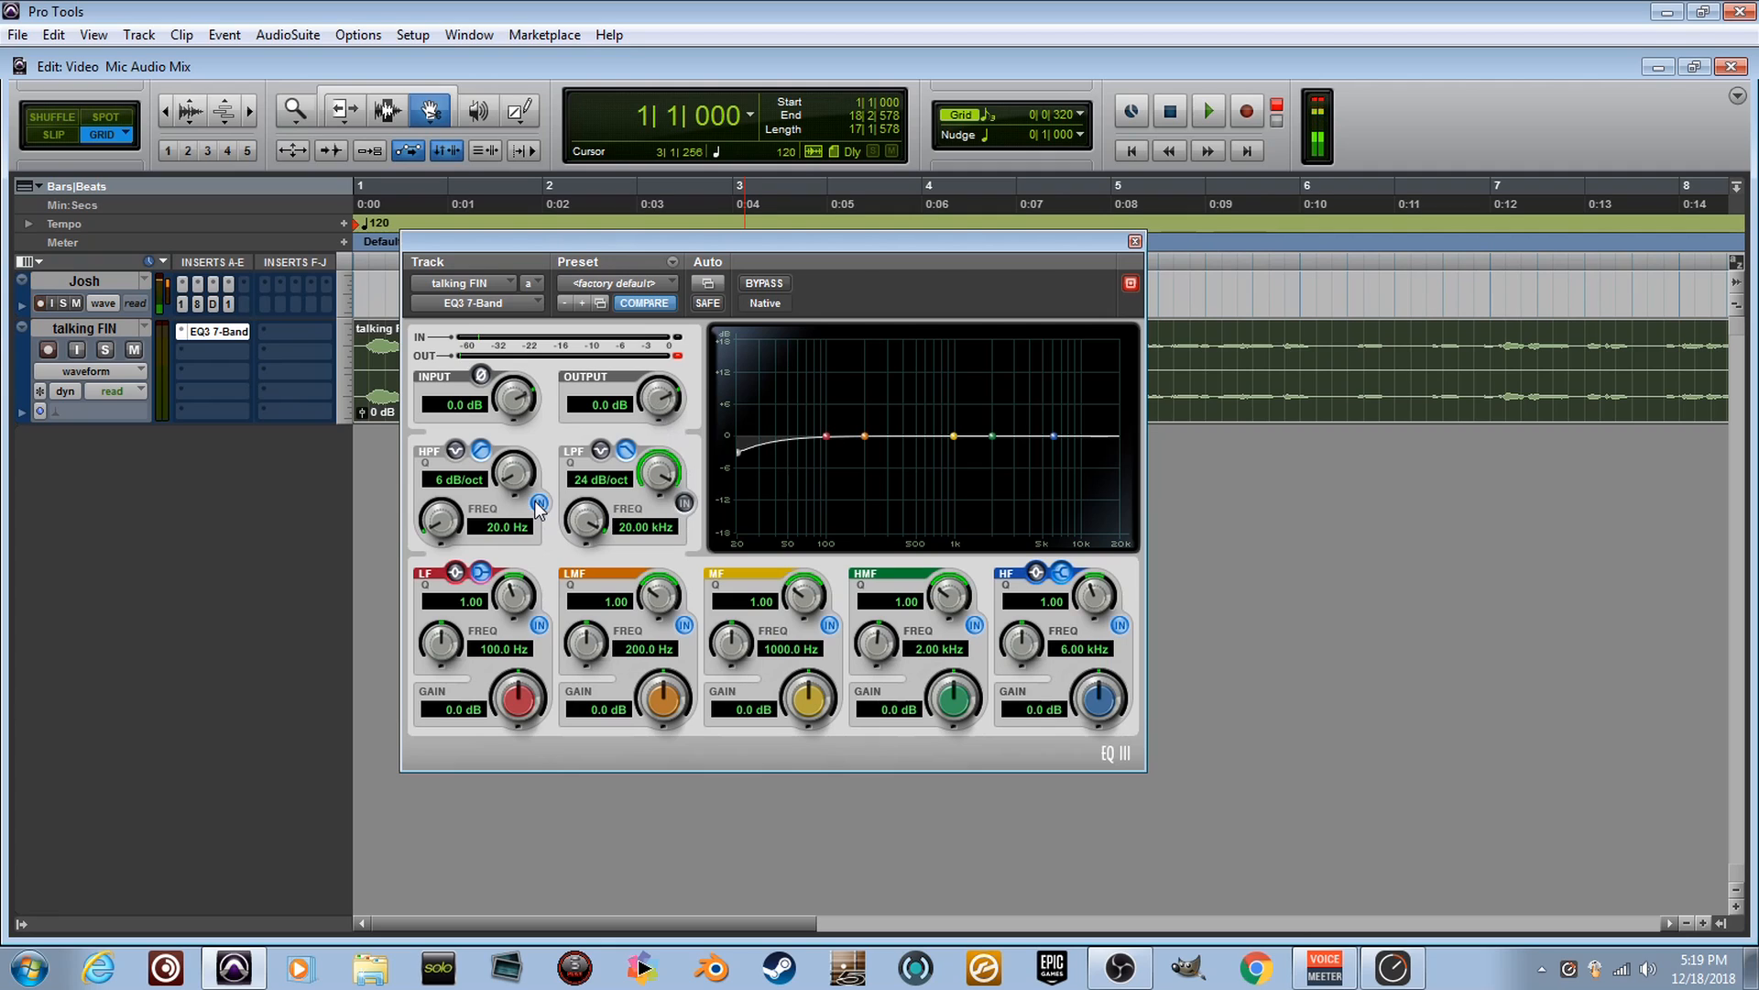
pyautogui.moveTo(504, 492); pyautogui.dragTo(504, 458)
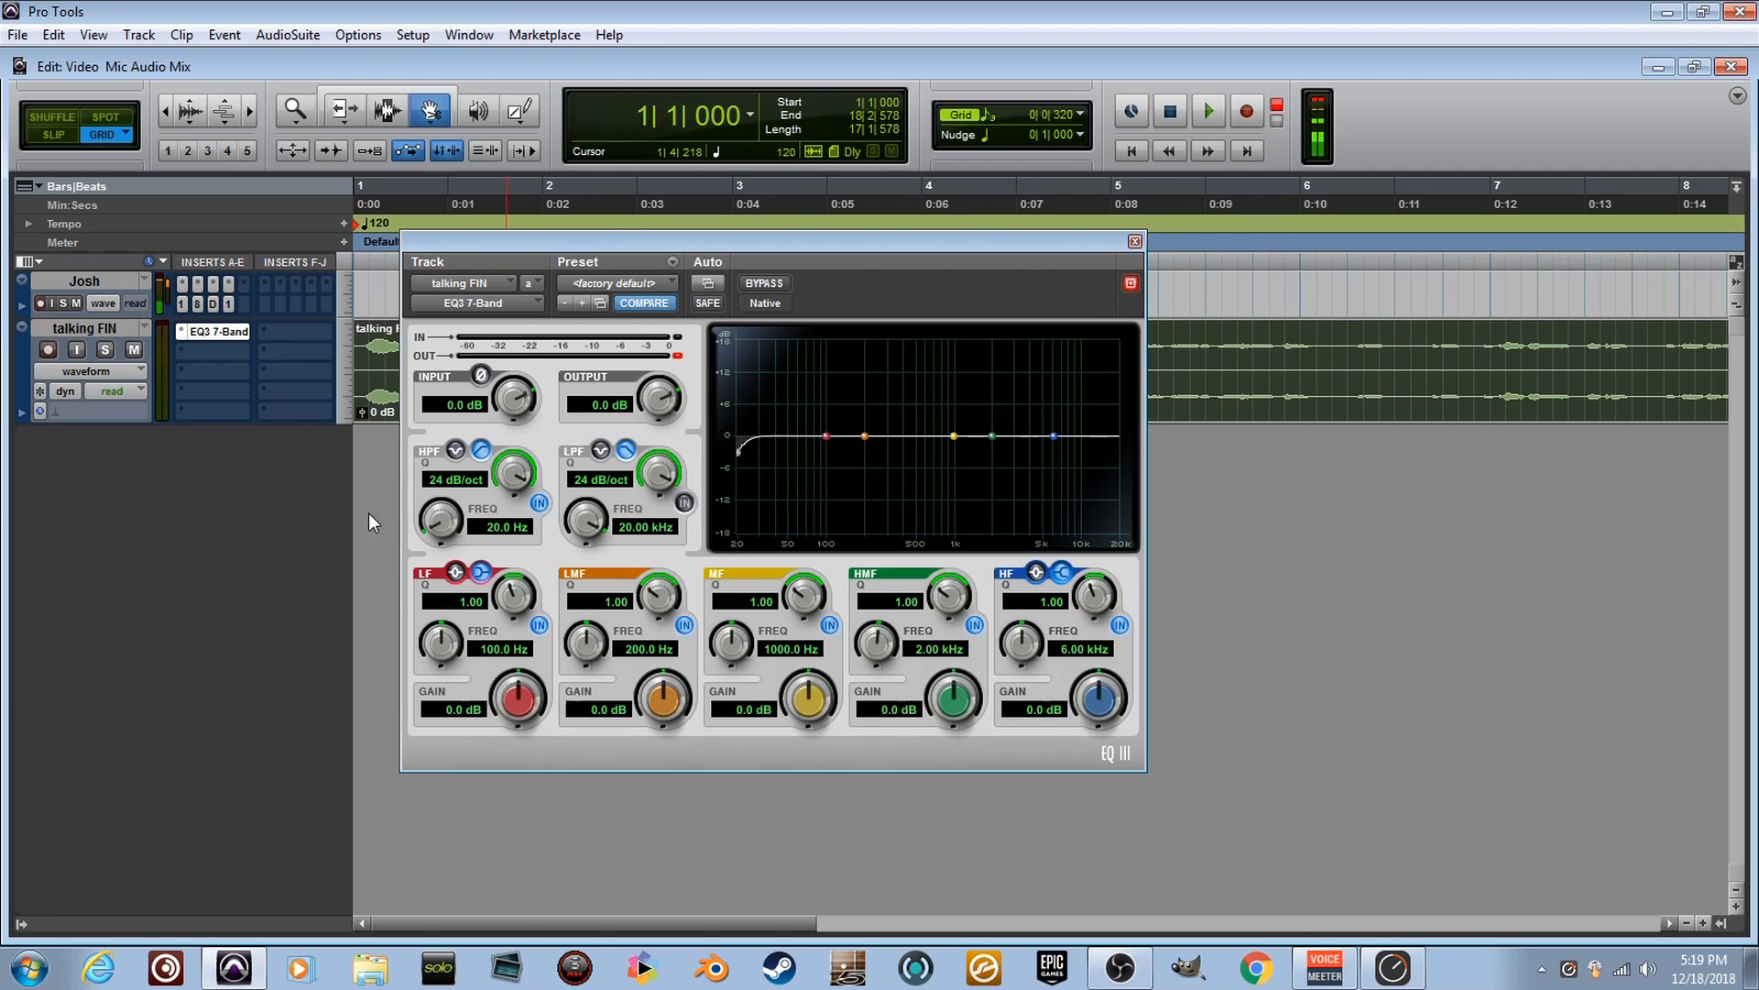
pyautogui.moveTo(445, 527)
pyautogui.mouseDown()
pyautogui.moveTo(464, 420)
pyautogui.moveTo(449, 546)
pyautogui.mouseUp()
pyautogui.press('space')
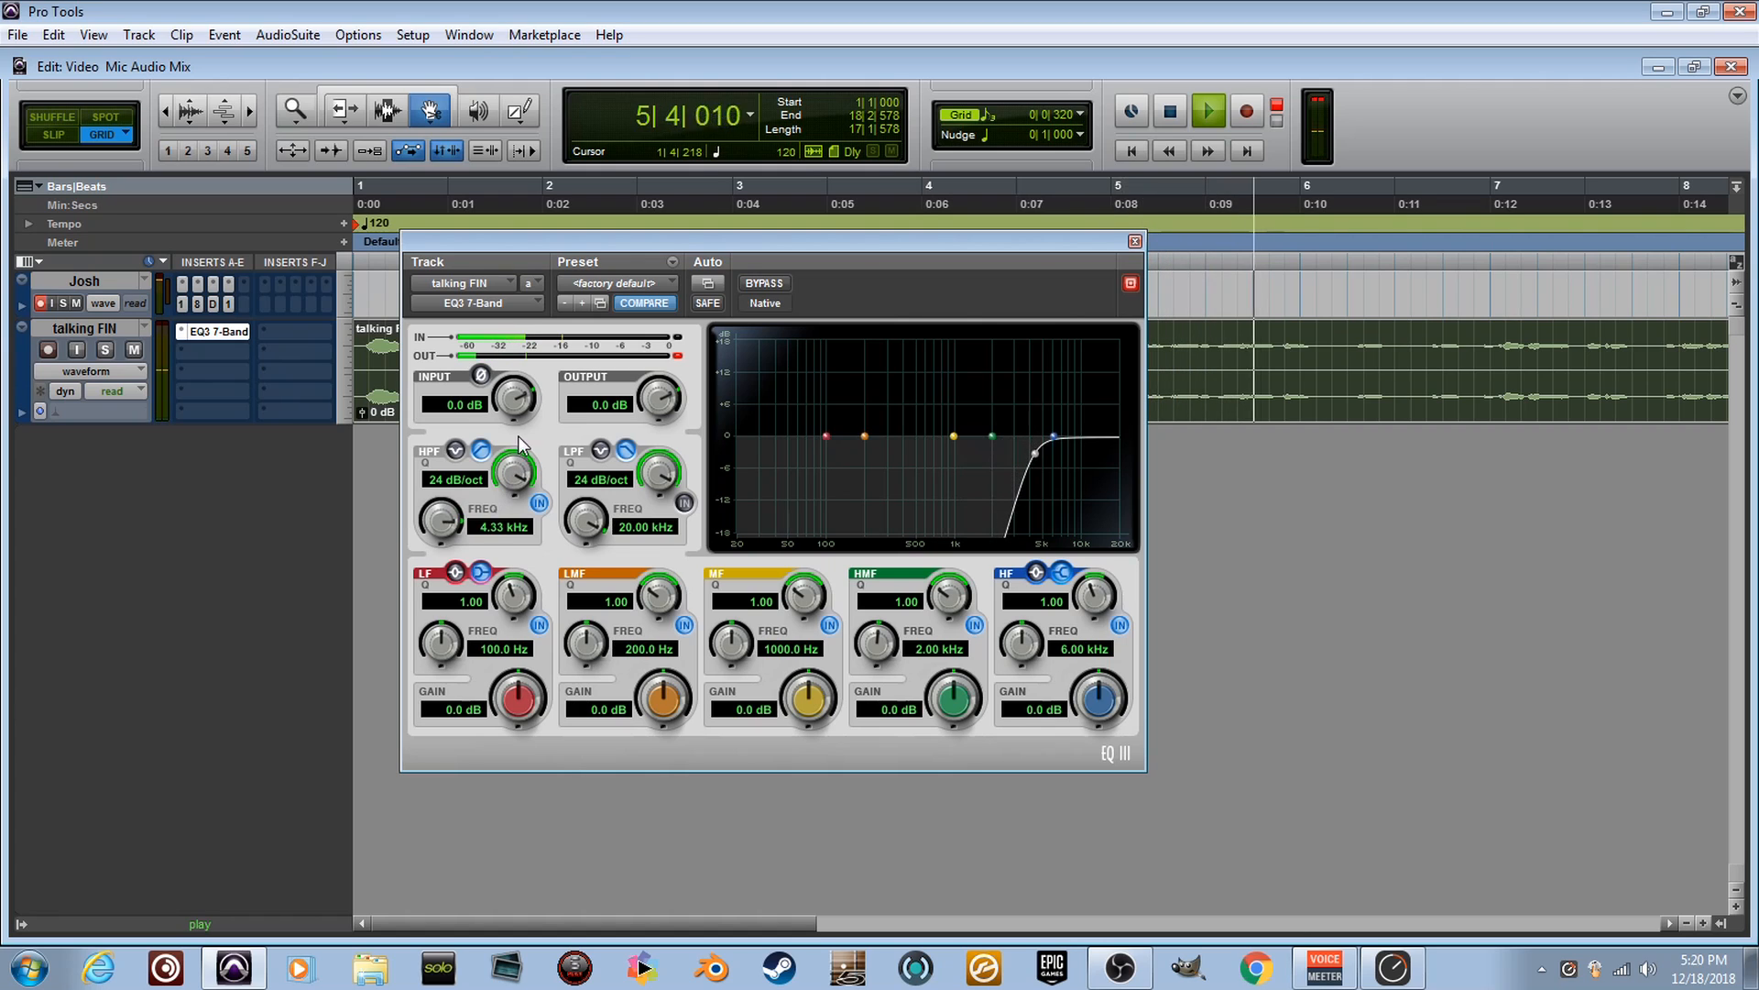
pyautogui.press('space')
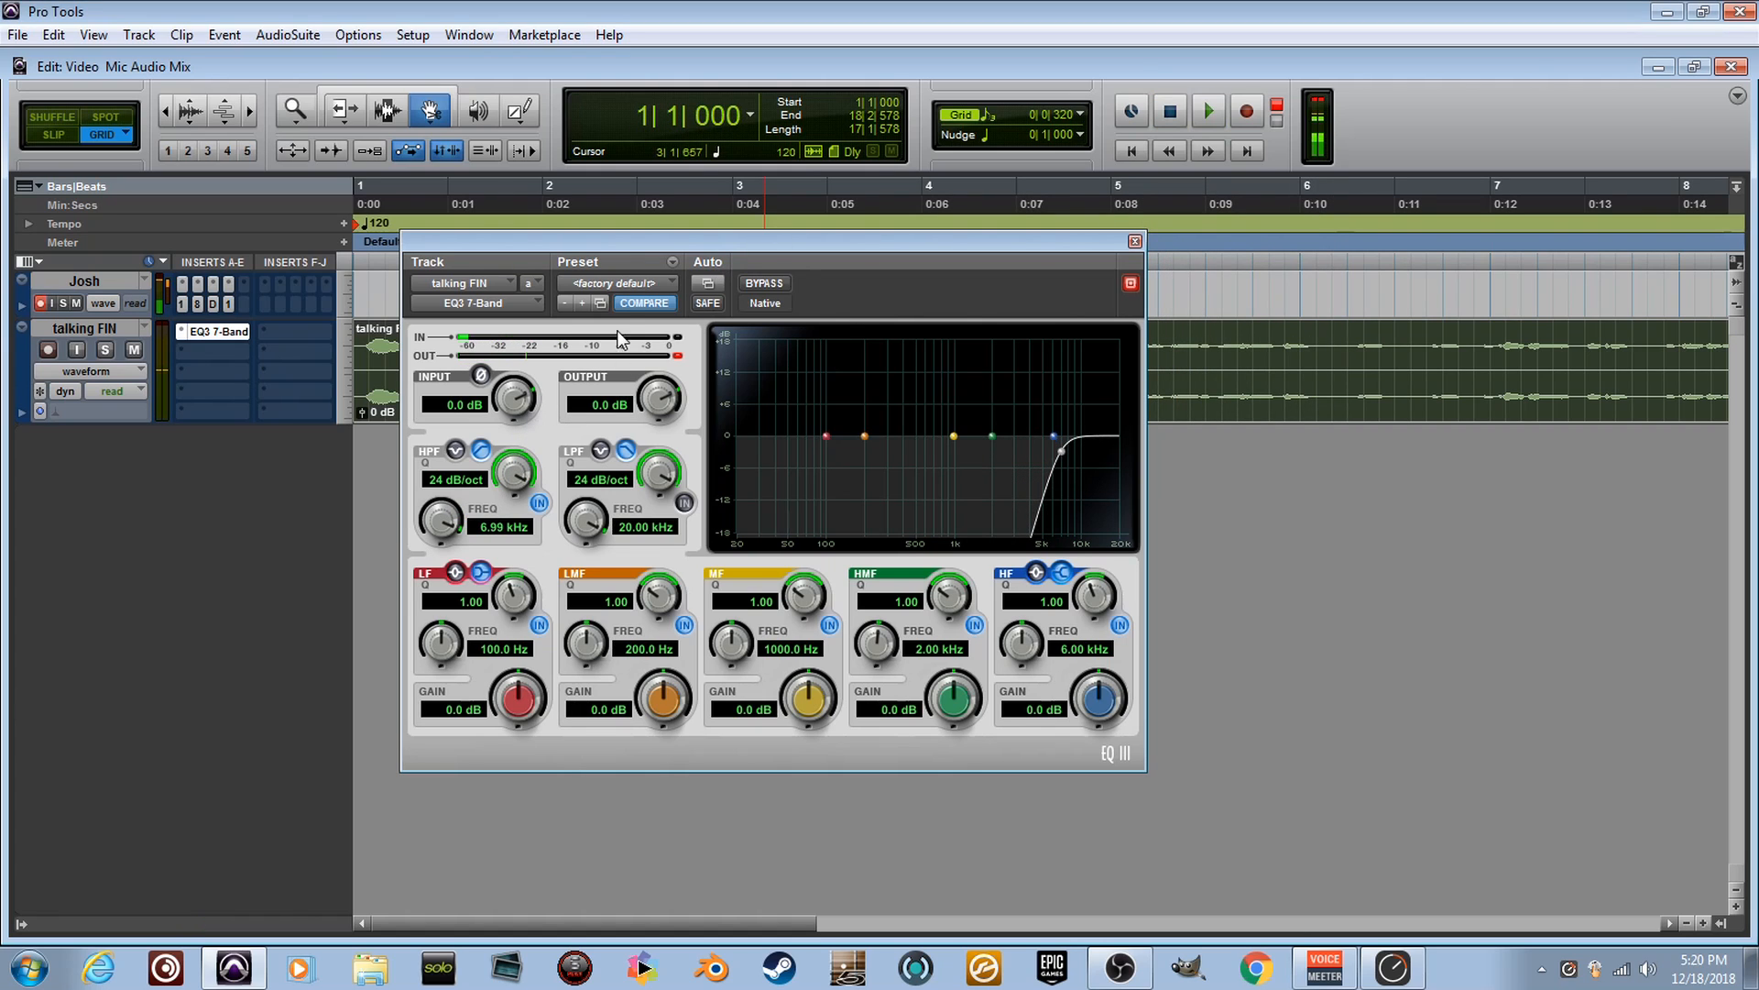
# Reset the EQ3 7-Band to factory default and try the Crisp Snare 2 preset from the Snare presets.
pyautogui.click(663, 279)
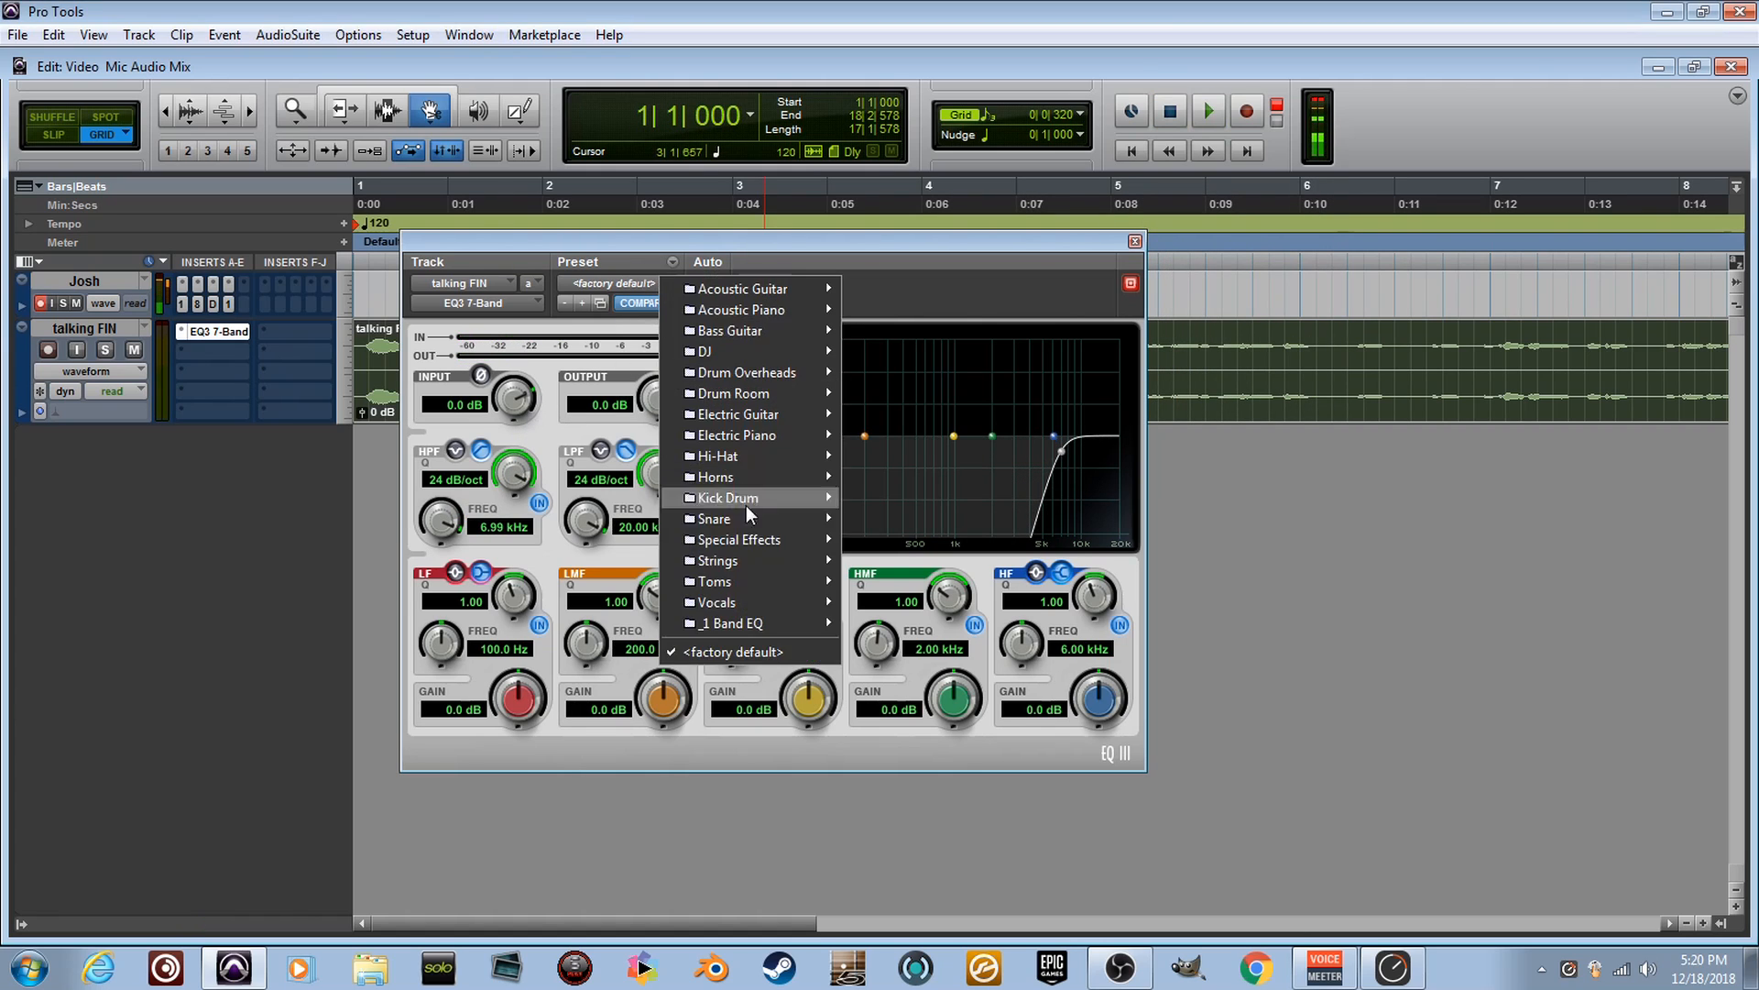
pyautogui.click(778, 652)
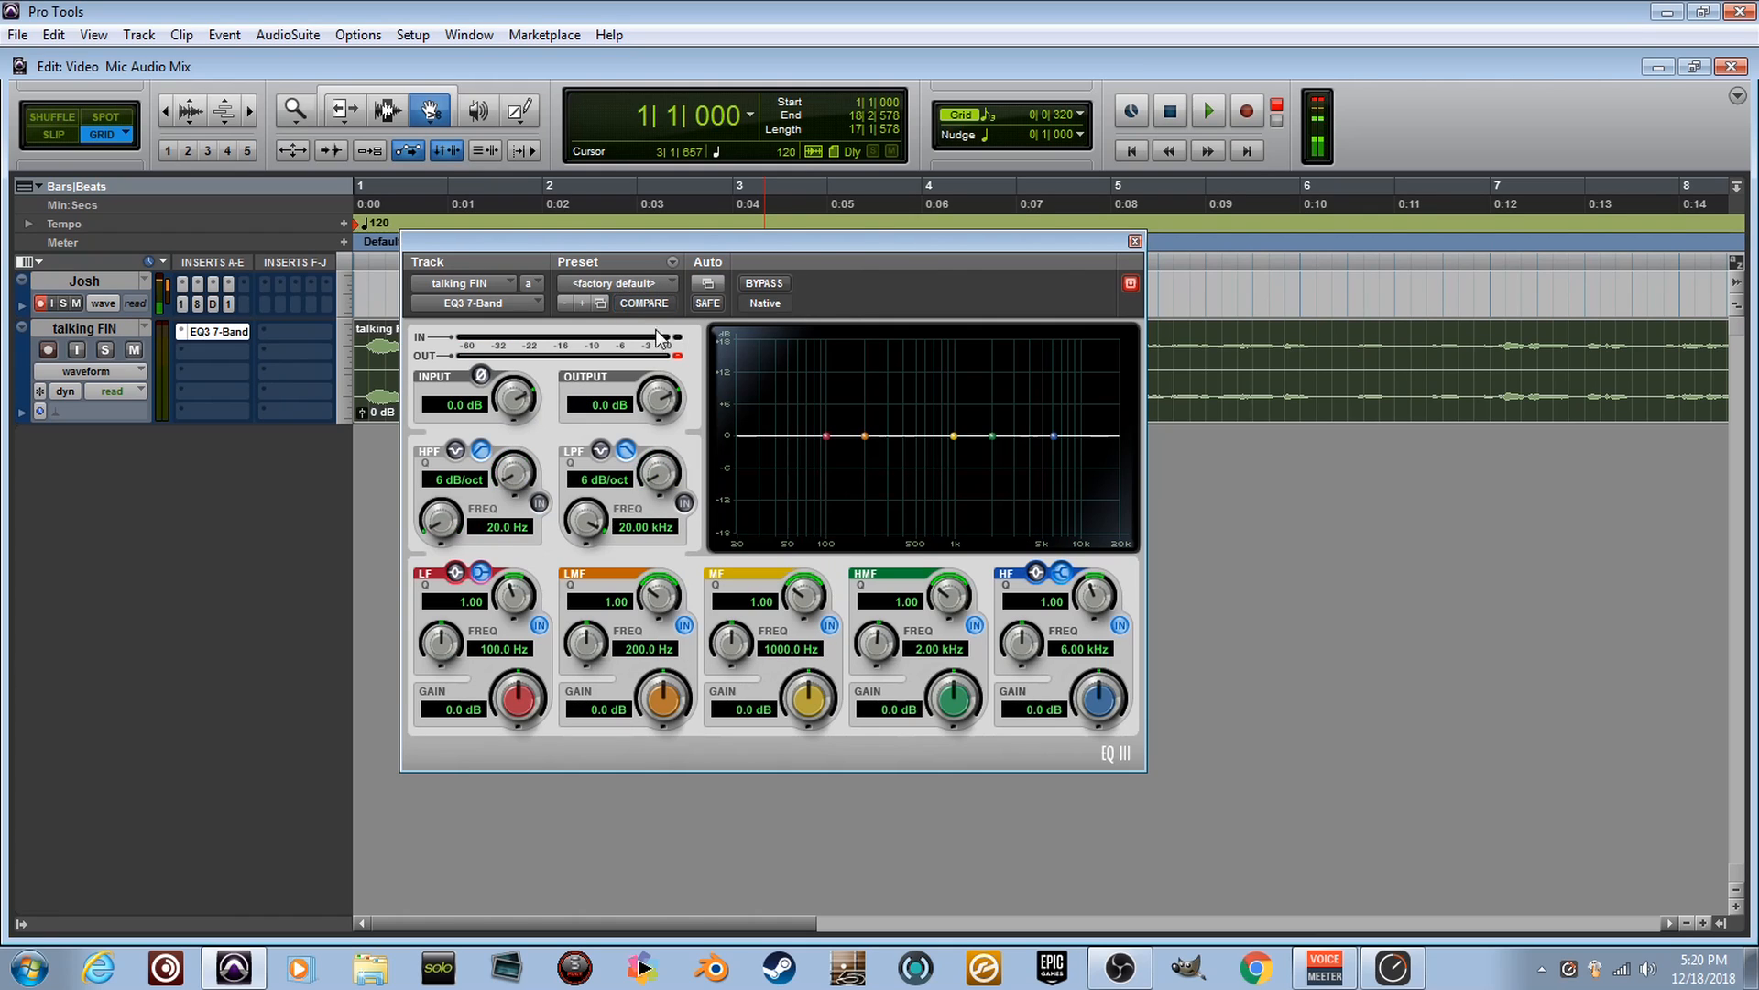
pyautogui.click(652, 284)
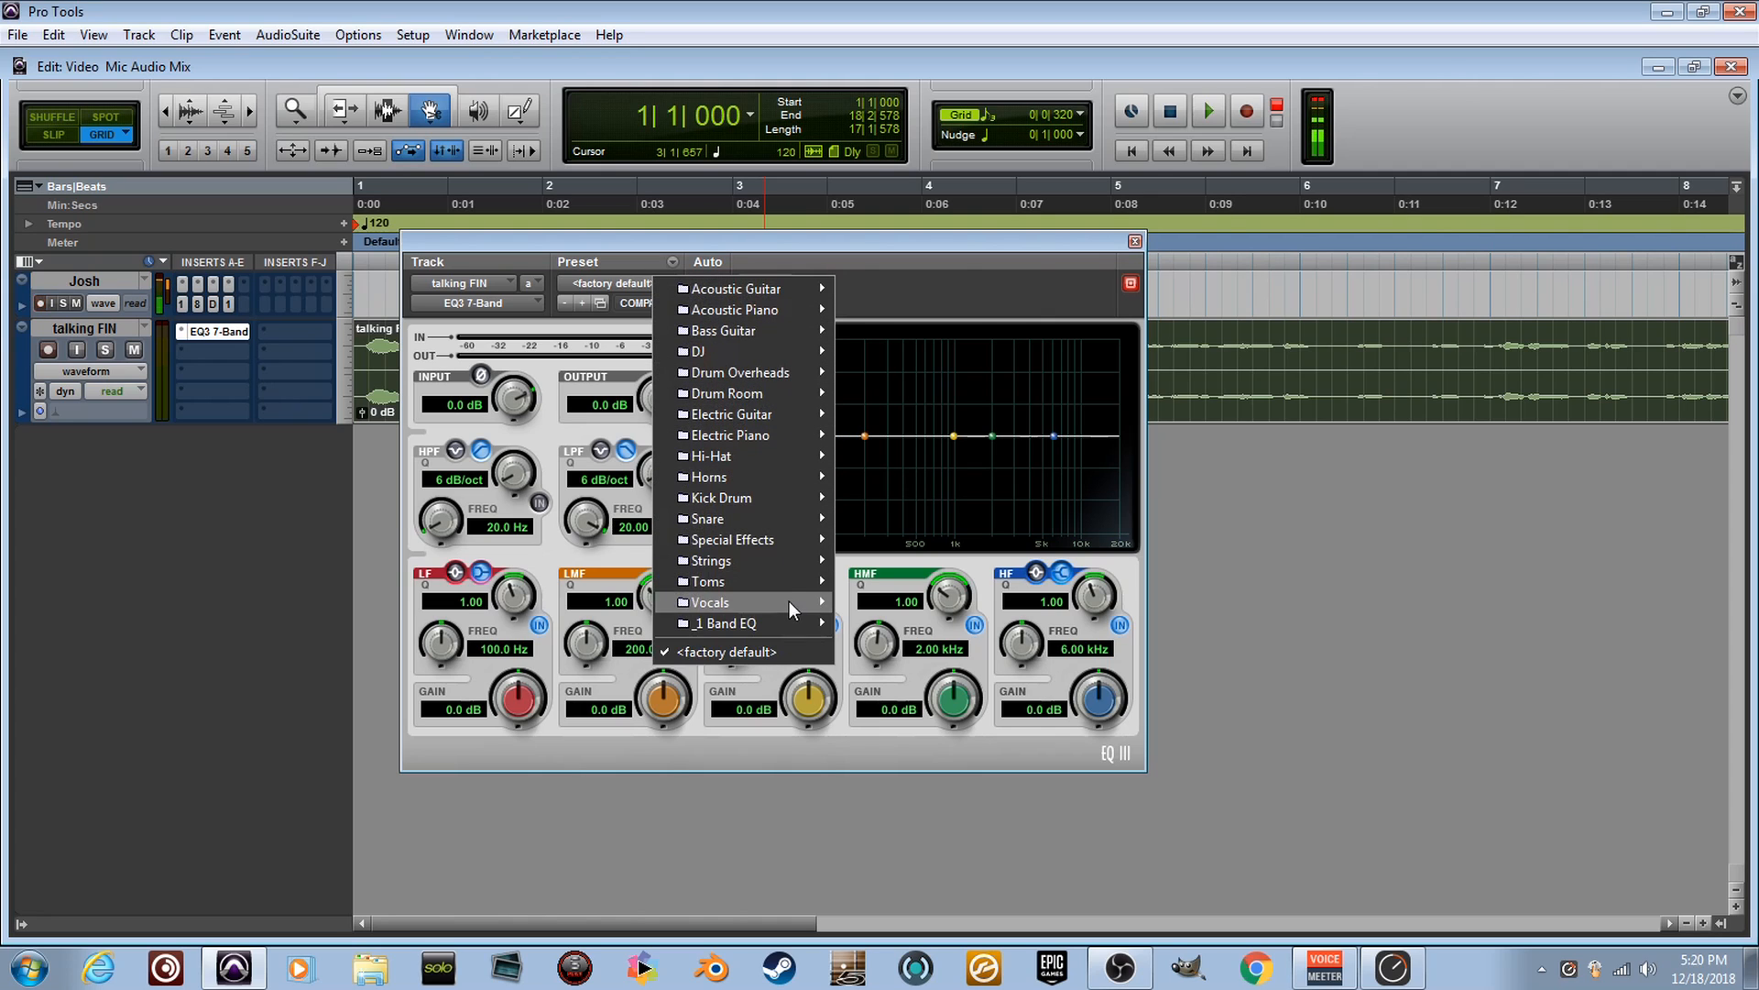
pyautogui.moveTo(824, 589)
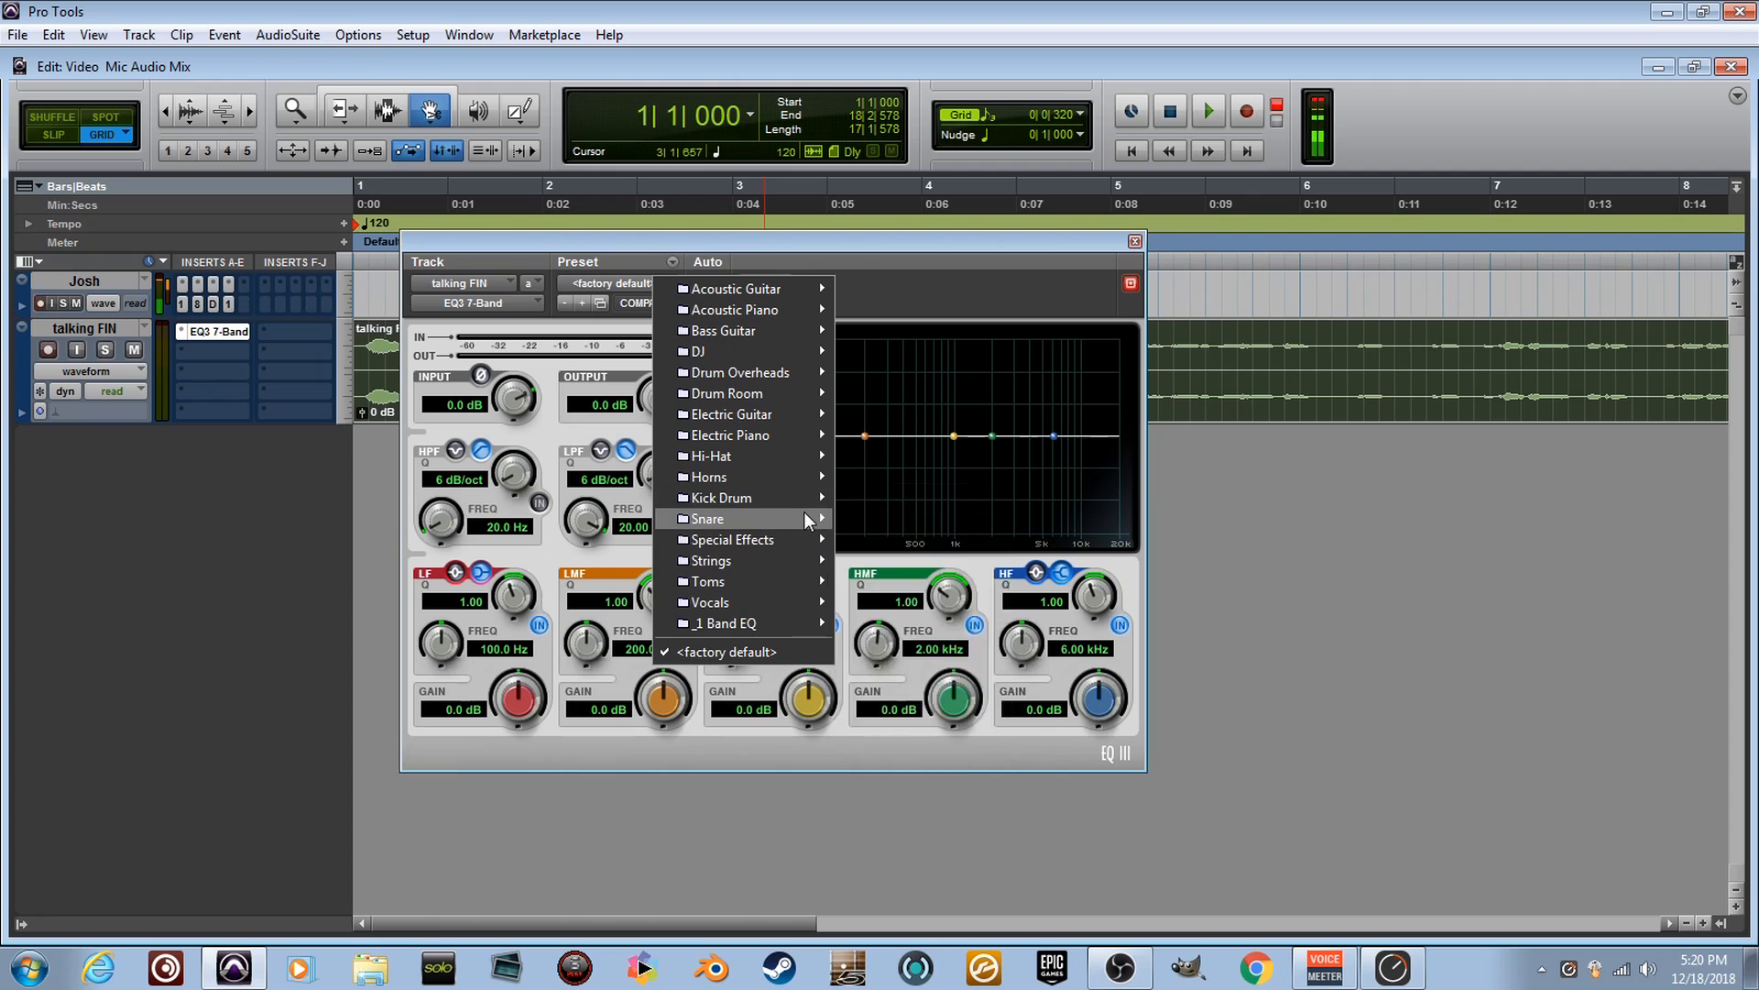
pyautogui.moveTo(797, 518)
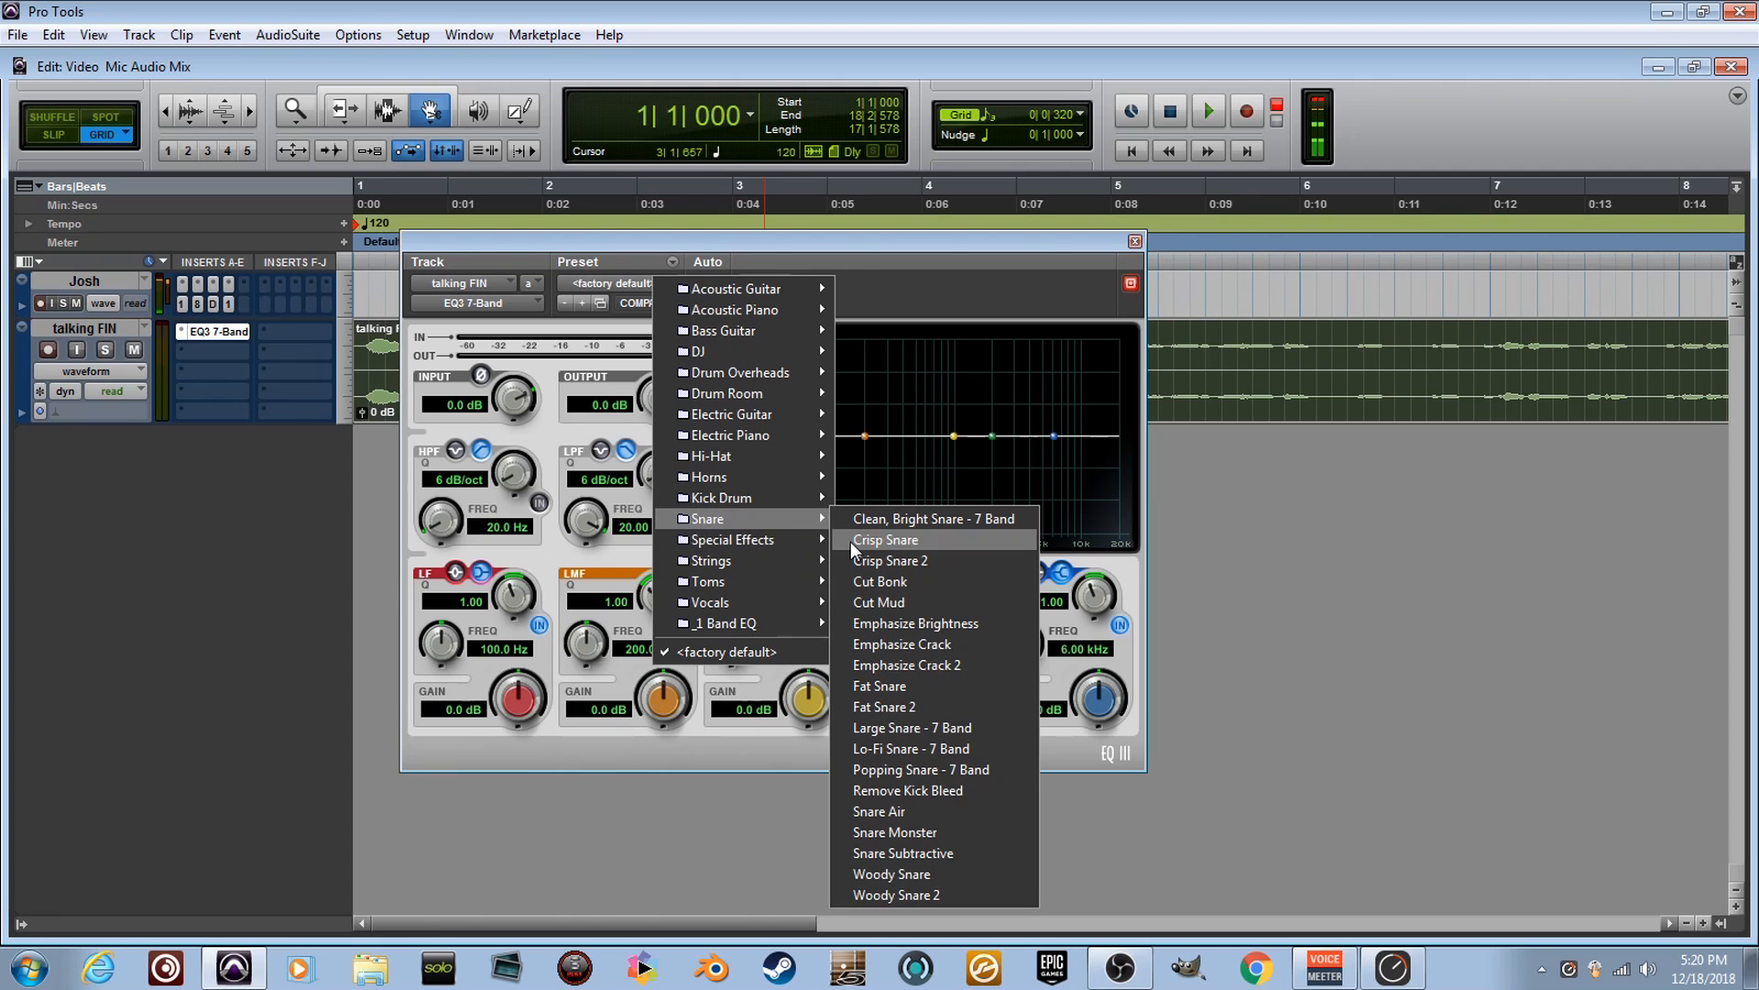
pyautogui.click(898, 555)
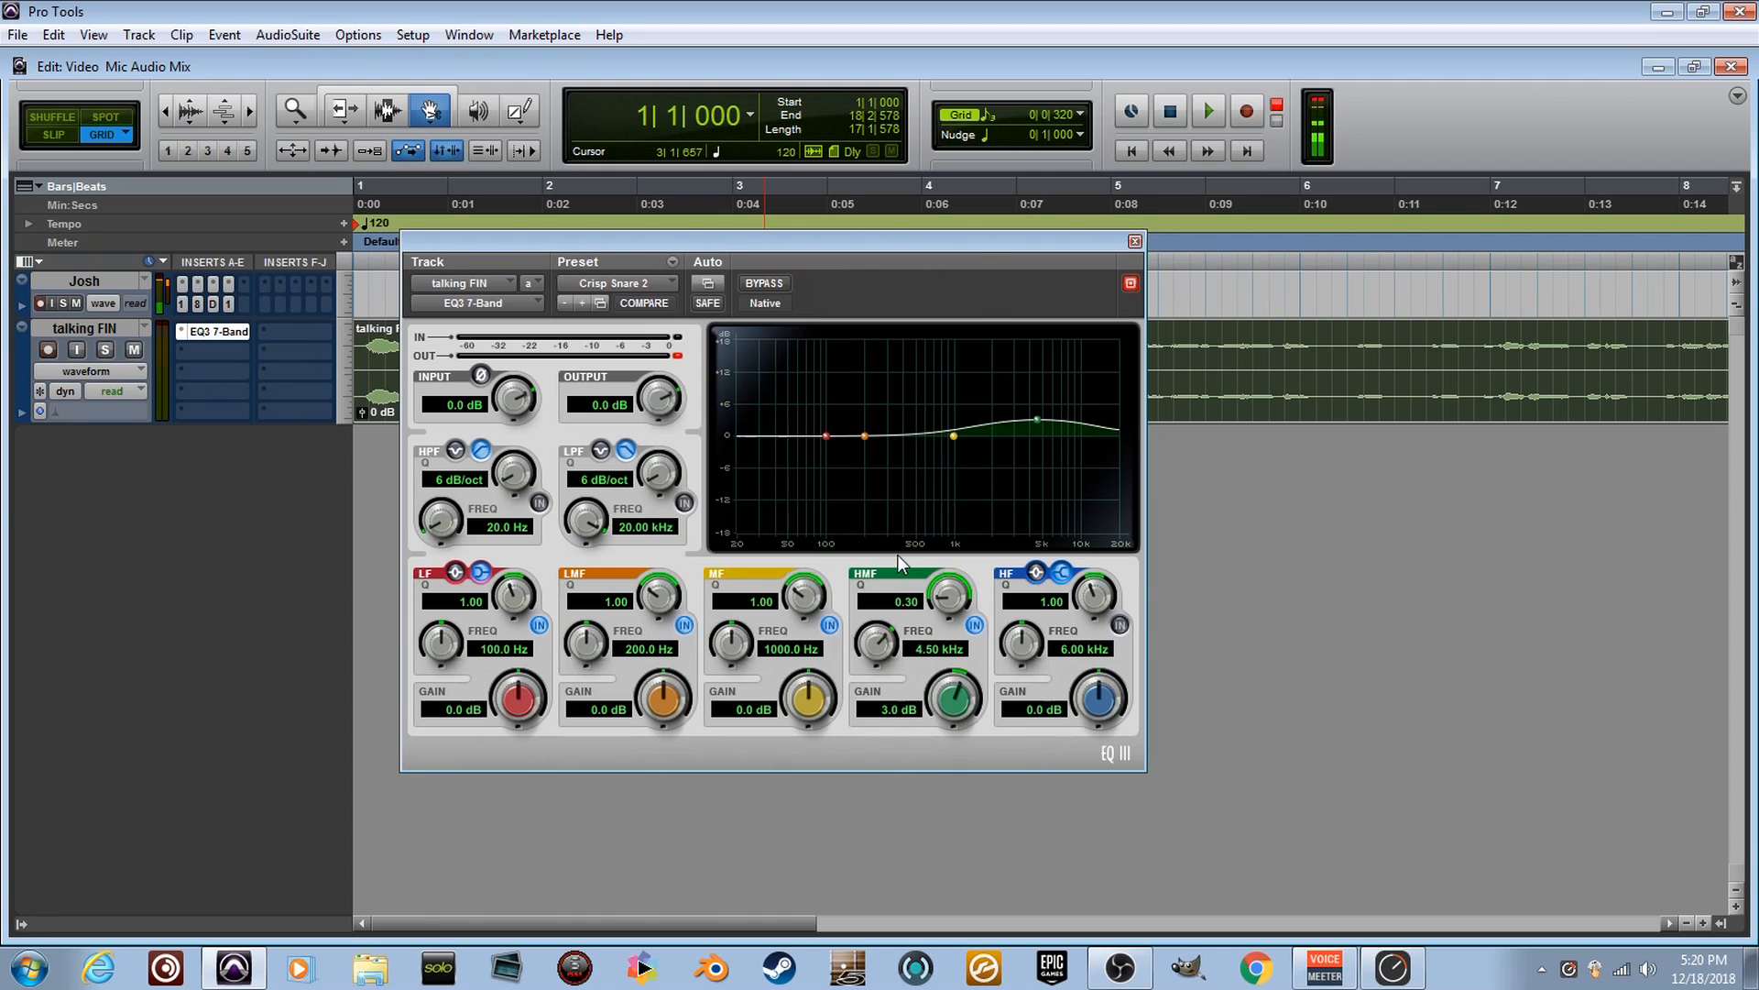
# Try the Add Texture preset from the Hi-Hat presets and start playback of the clip.
pyautogui.click(663, 290)
pyautogui.moveTo(806, 456)
pyautogui.click(916, 478)
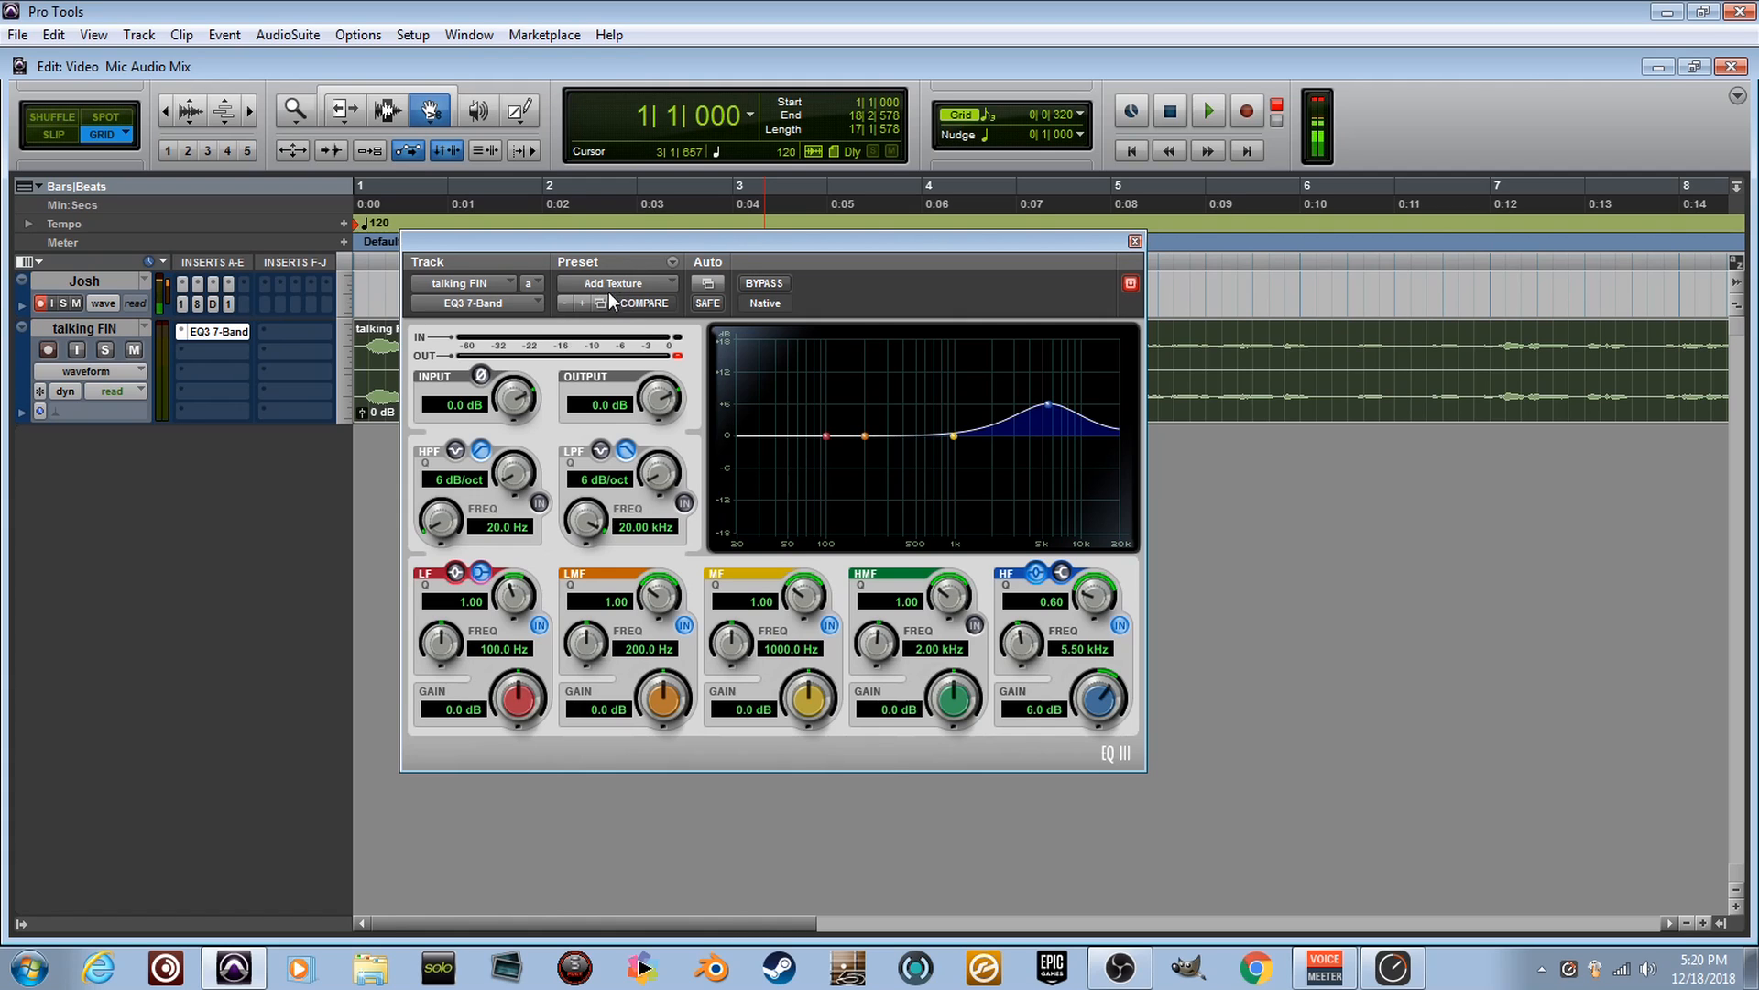
pyautogui.press('space')
# Audition the Drum Overheads presets Just One Mic - 7 Band and Drum Overhead while the clip plays.
pyautogui.click(645, 291)
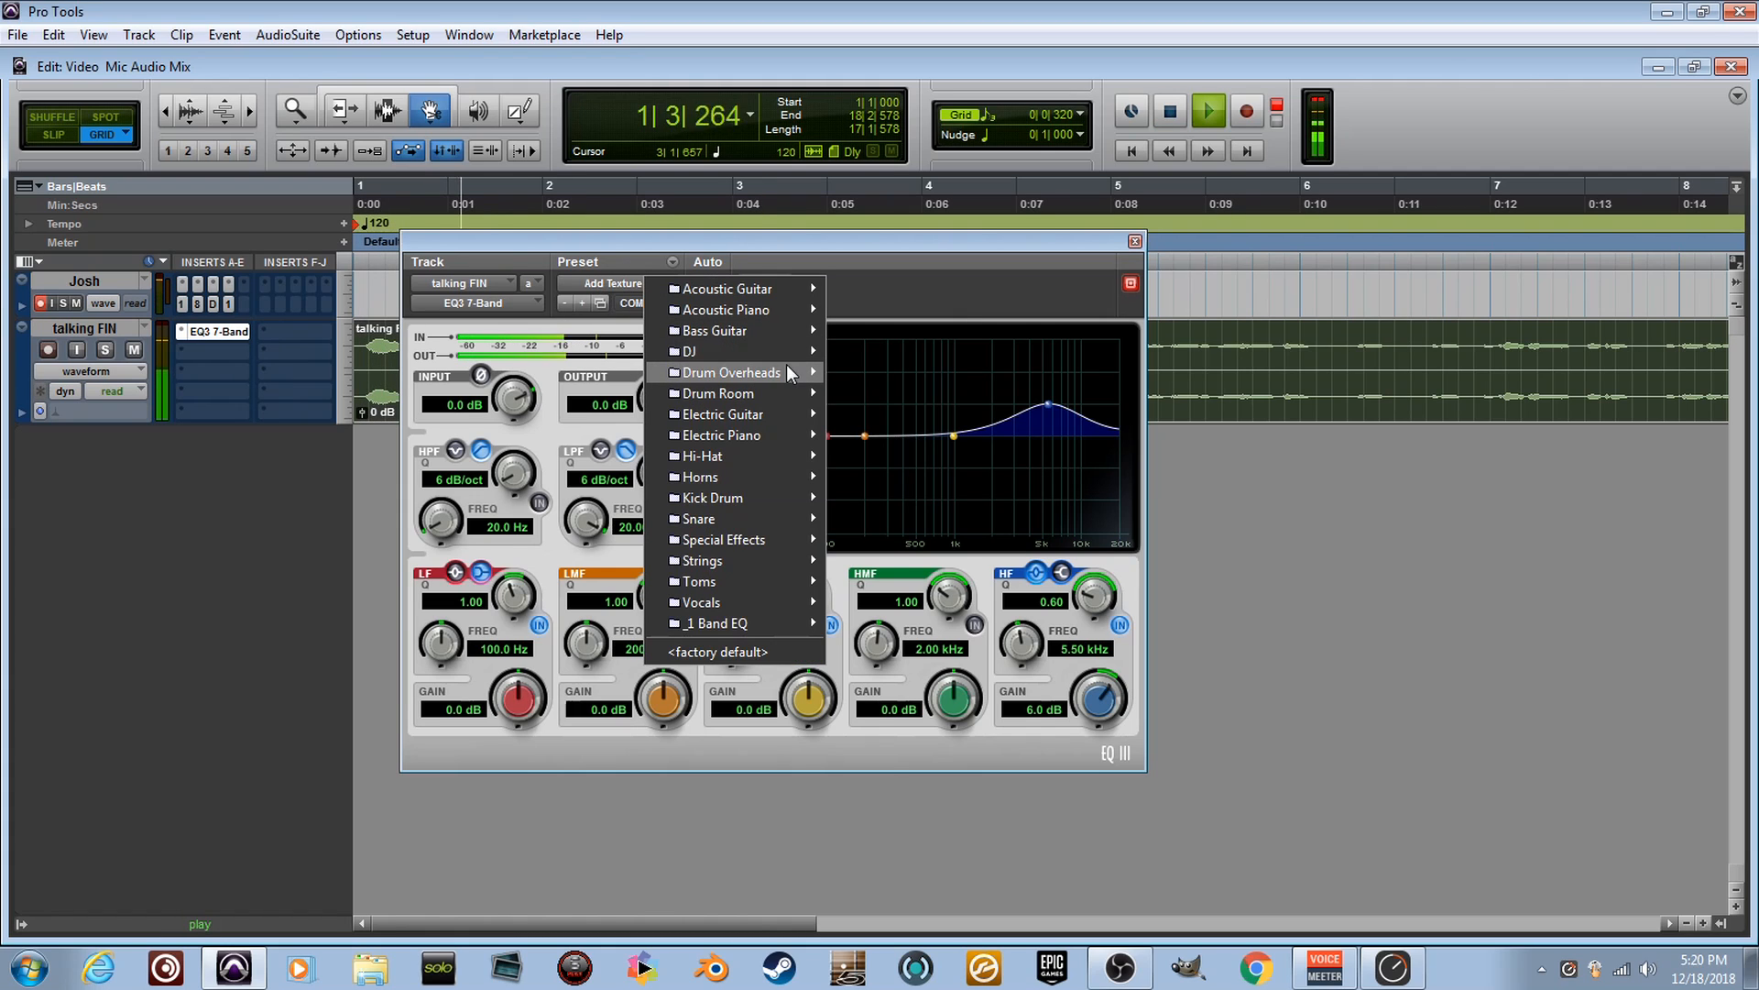
pyautogui.moveTo(790, 373)
pyautogui.click(962, 479)
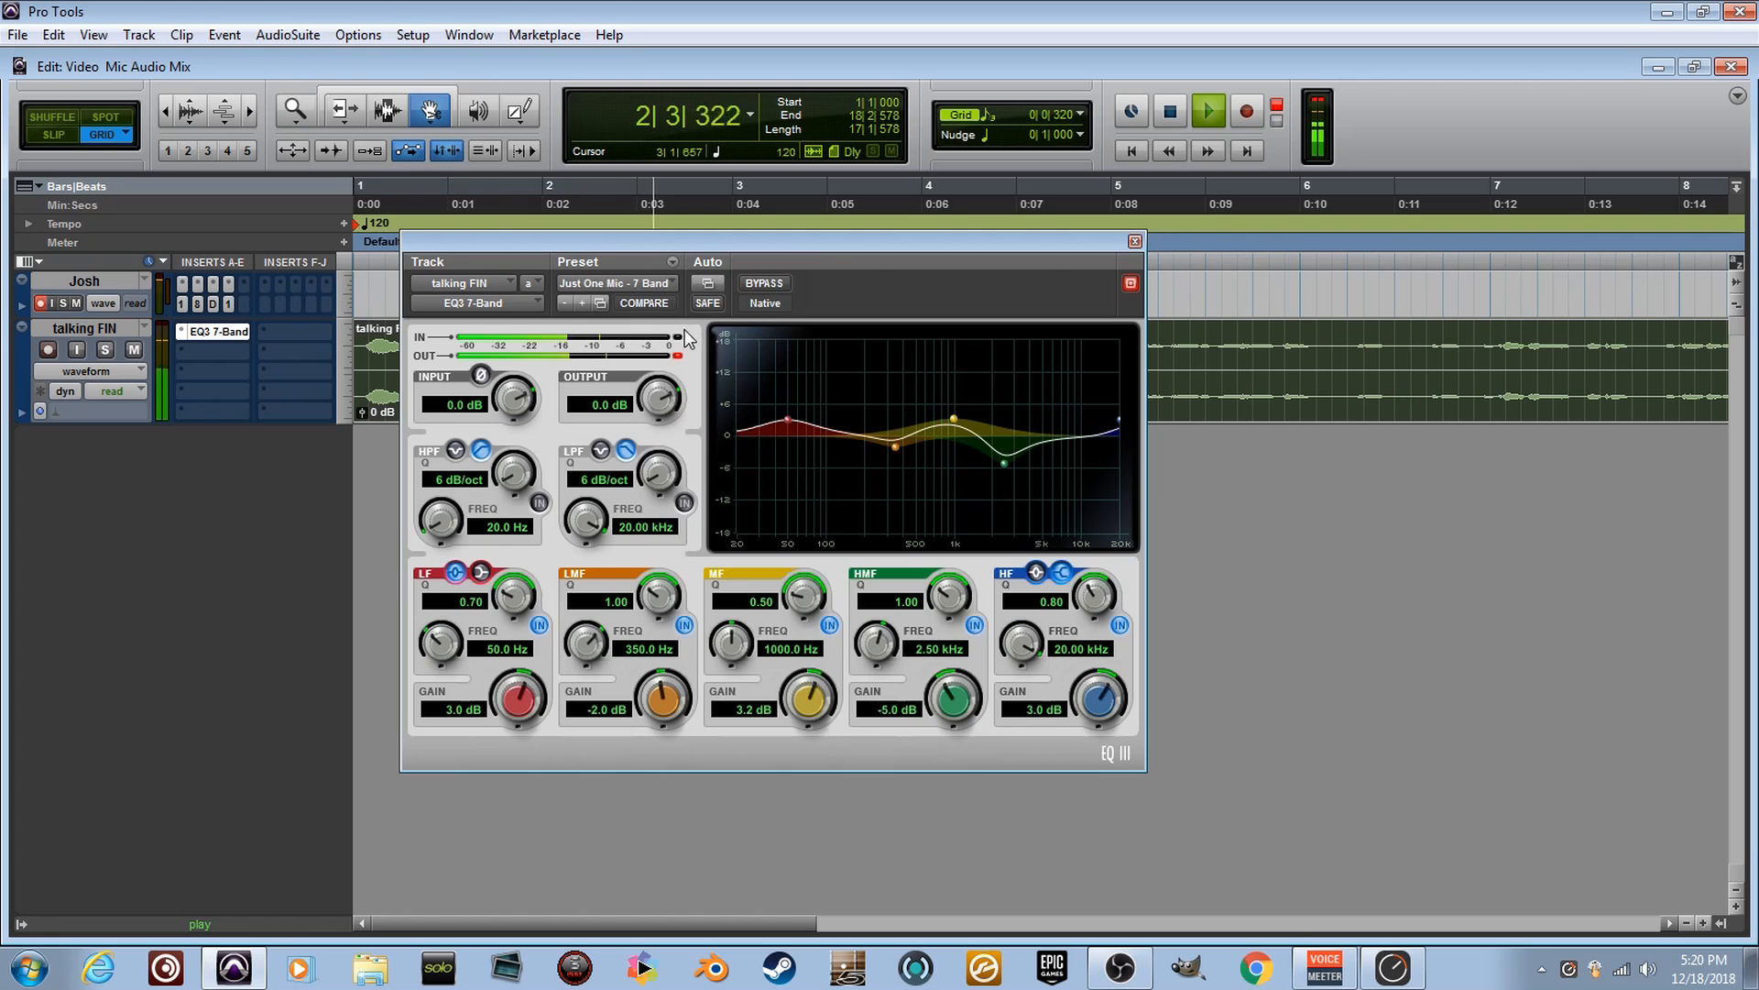
pyautogui.click(657, 283)
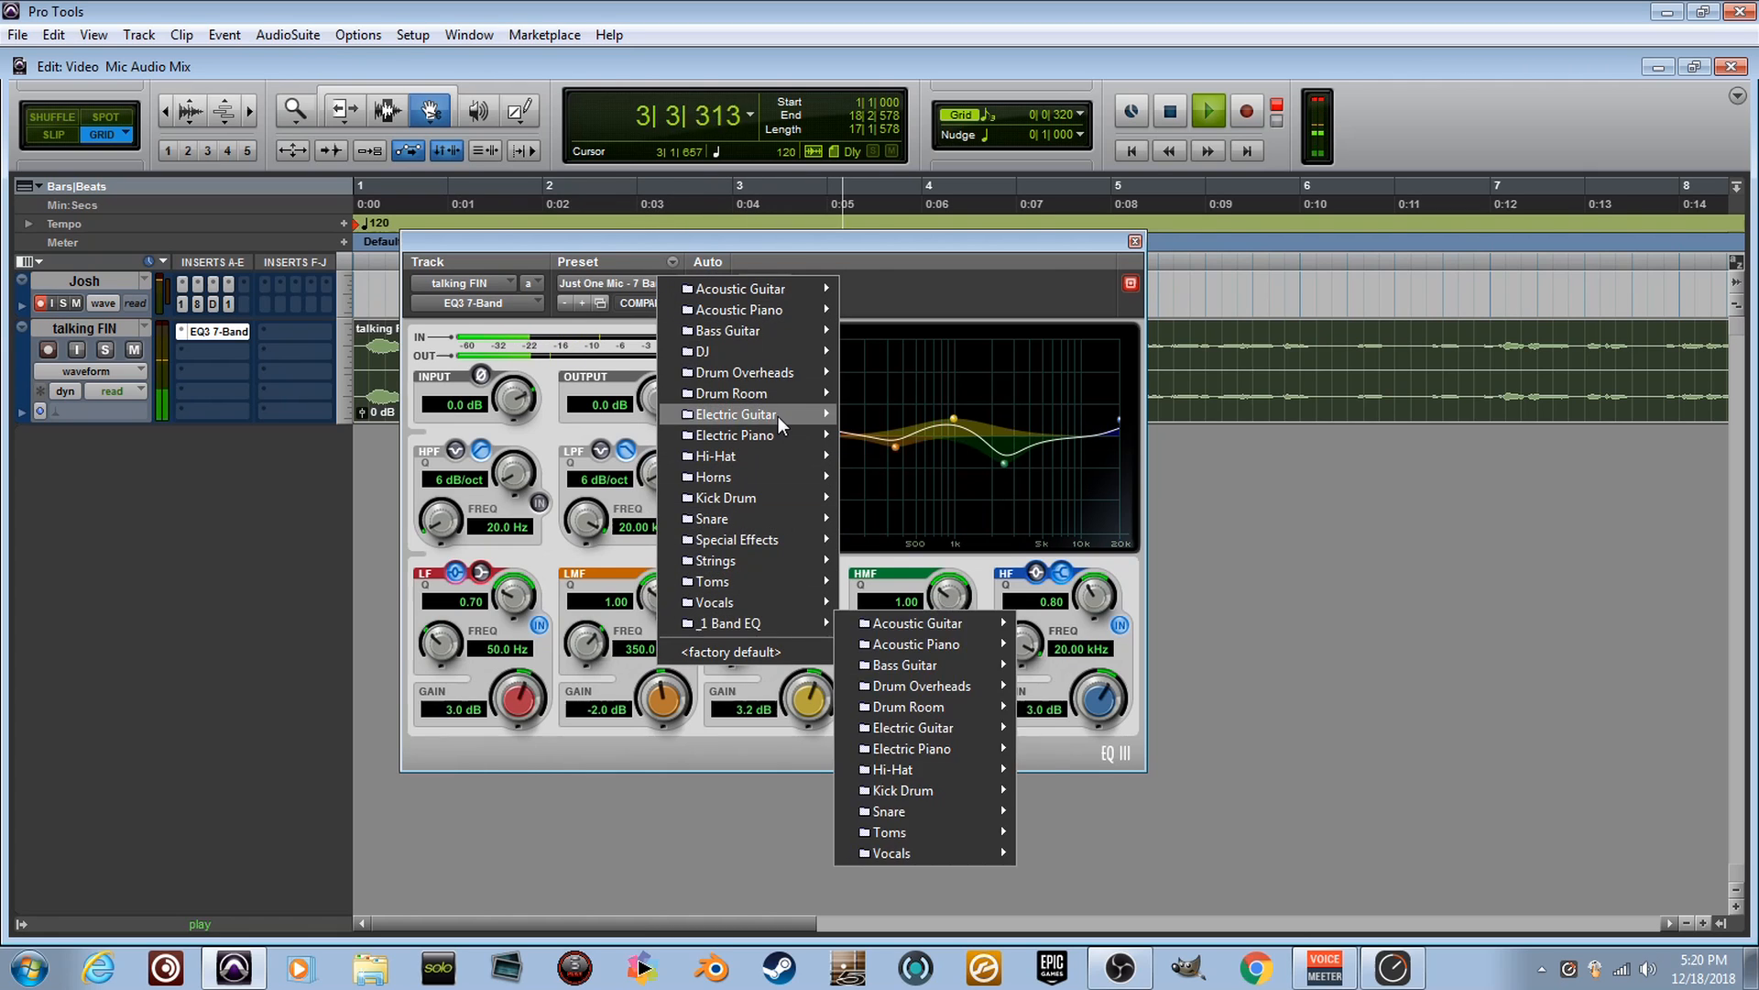
pyautogui.moveTo(790, 377)
pyautogui.click(997, 460)
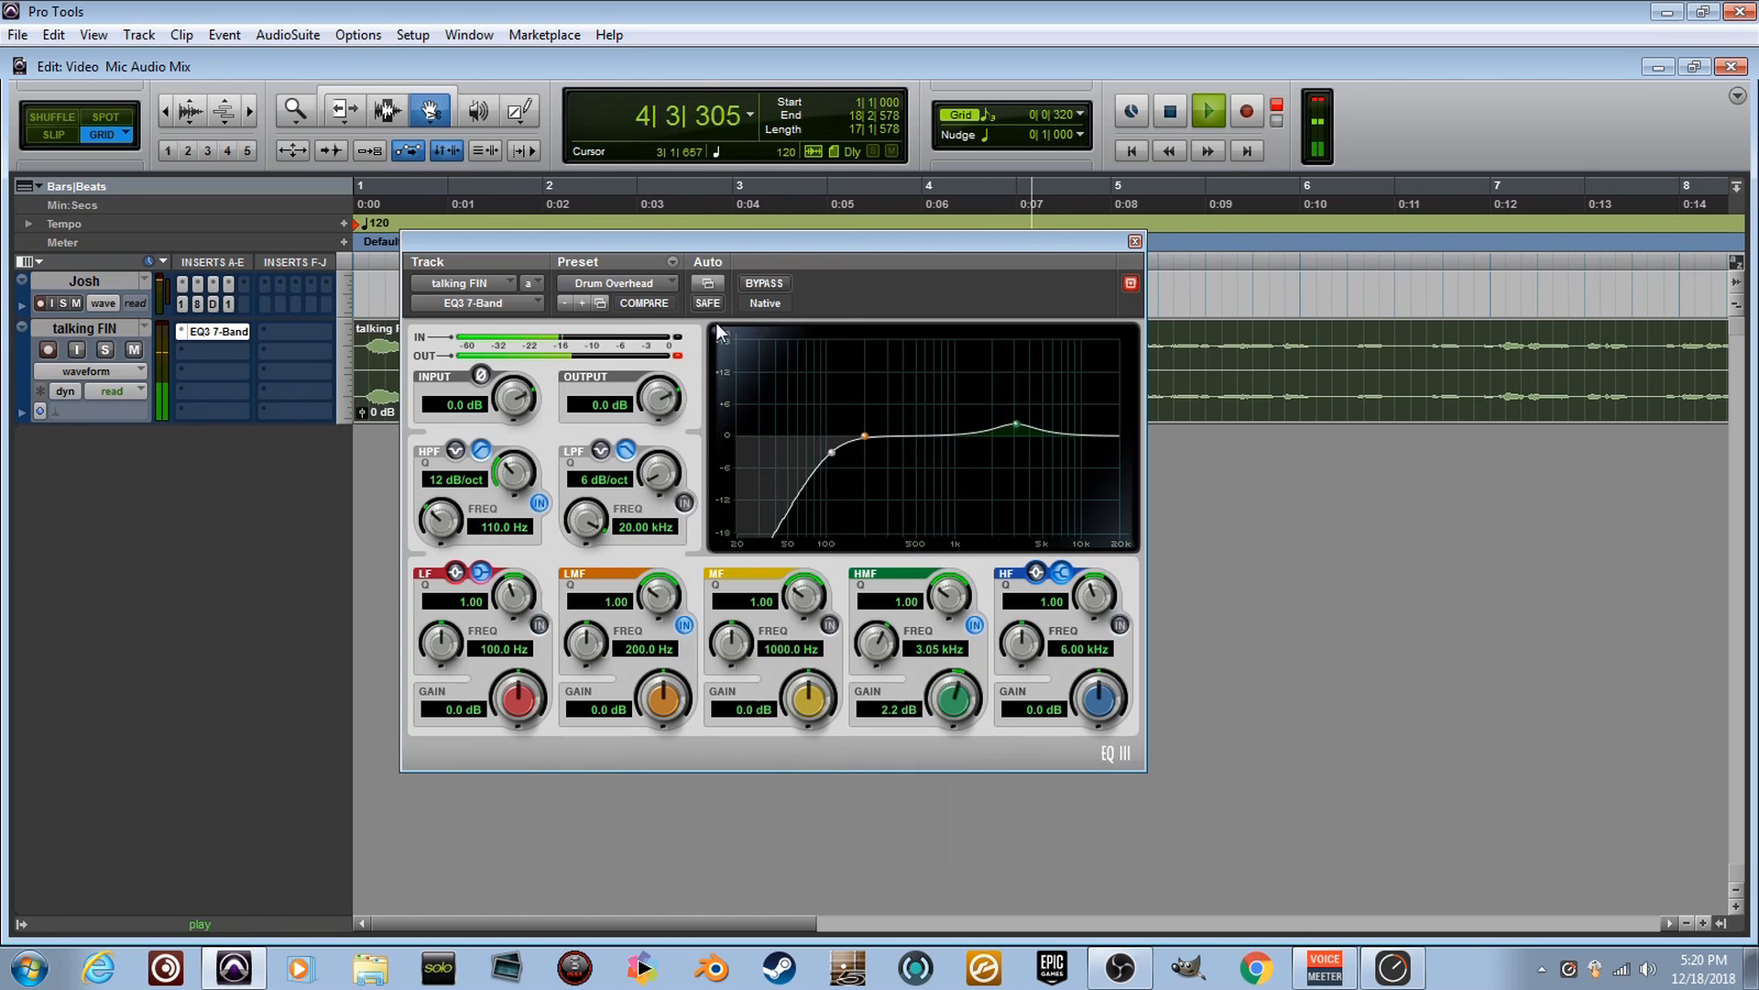
# Load the Add Dimension preset from the Acoustic Guitar presets during playback.
pyautogui.click(638, 288)
pyautogui.moveTo(741, 291)
pyautogui.click(927, 292)
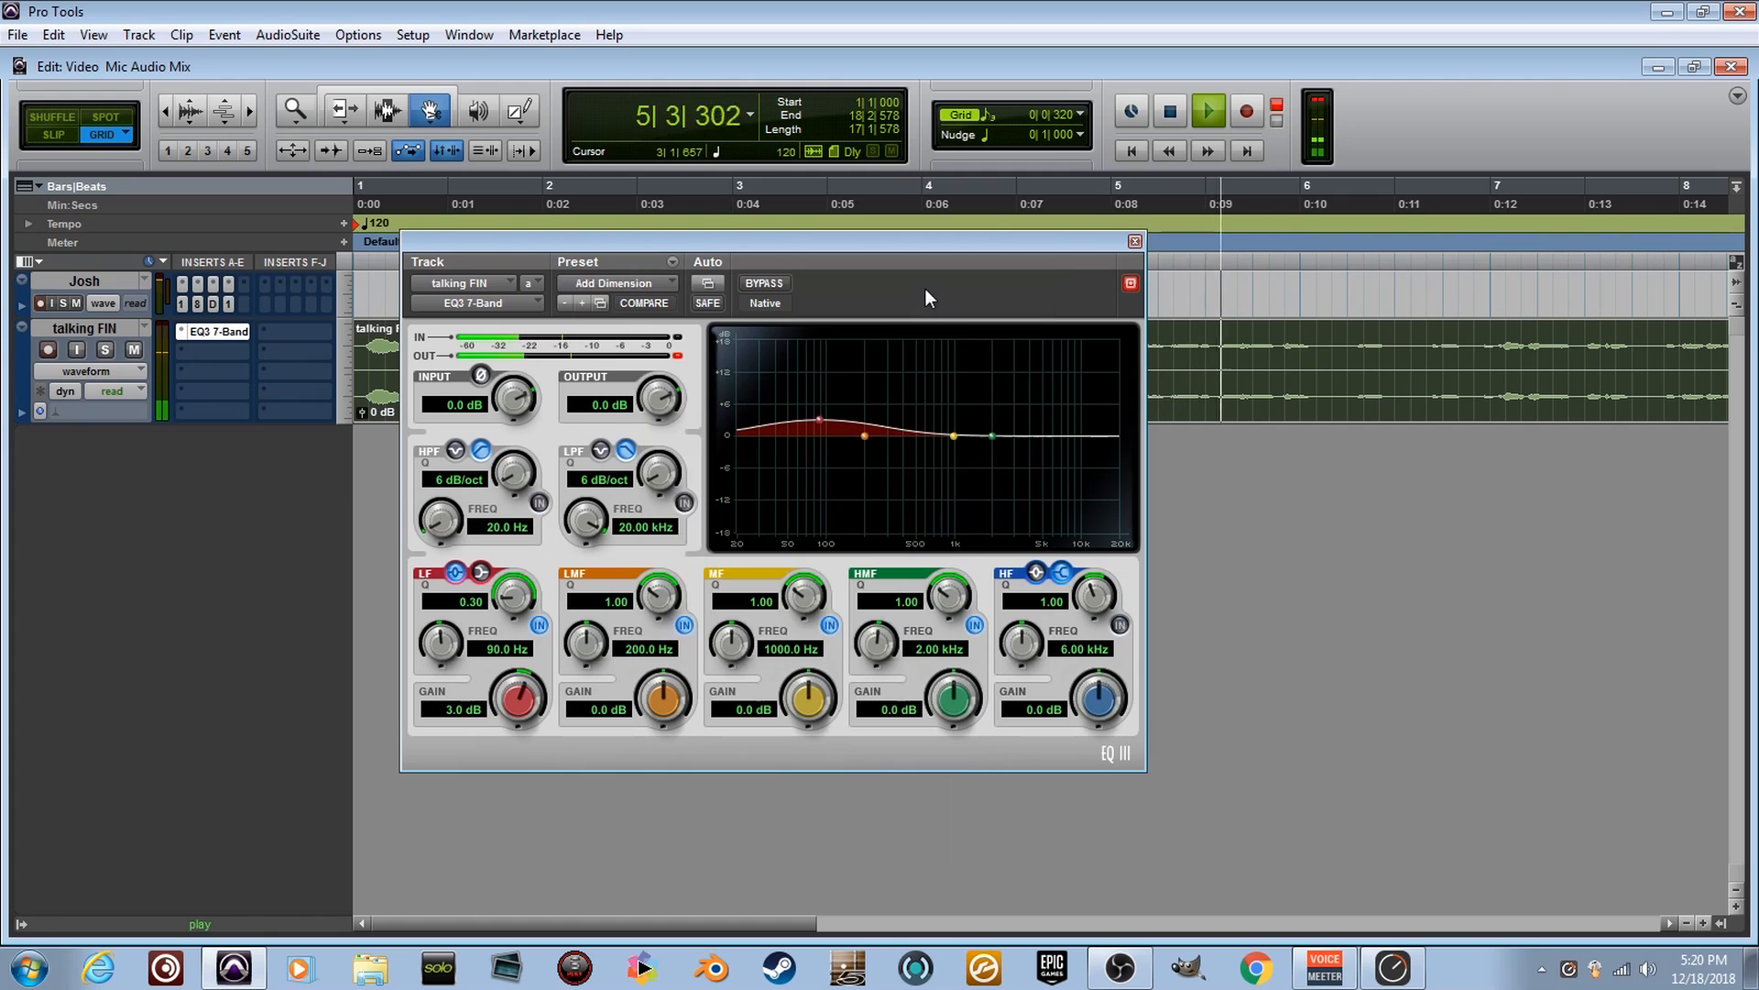
# Audition the Add Air preset from Vocals and the Telephone 2 - 7 Band preset from Special Effects while the clip plays.
pyautogui.click(661, 288)
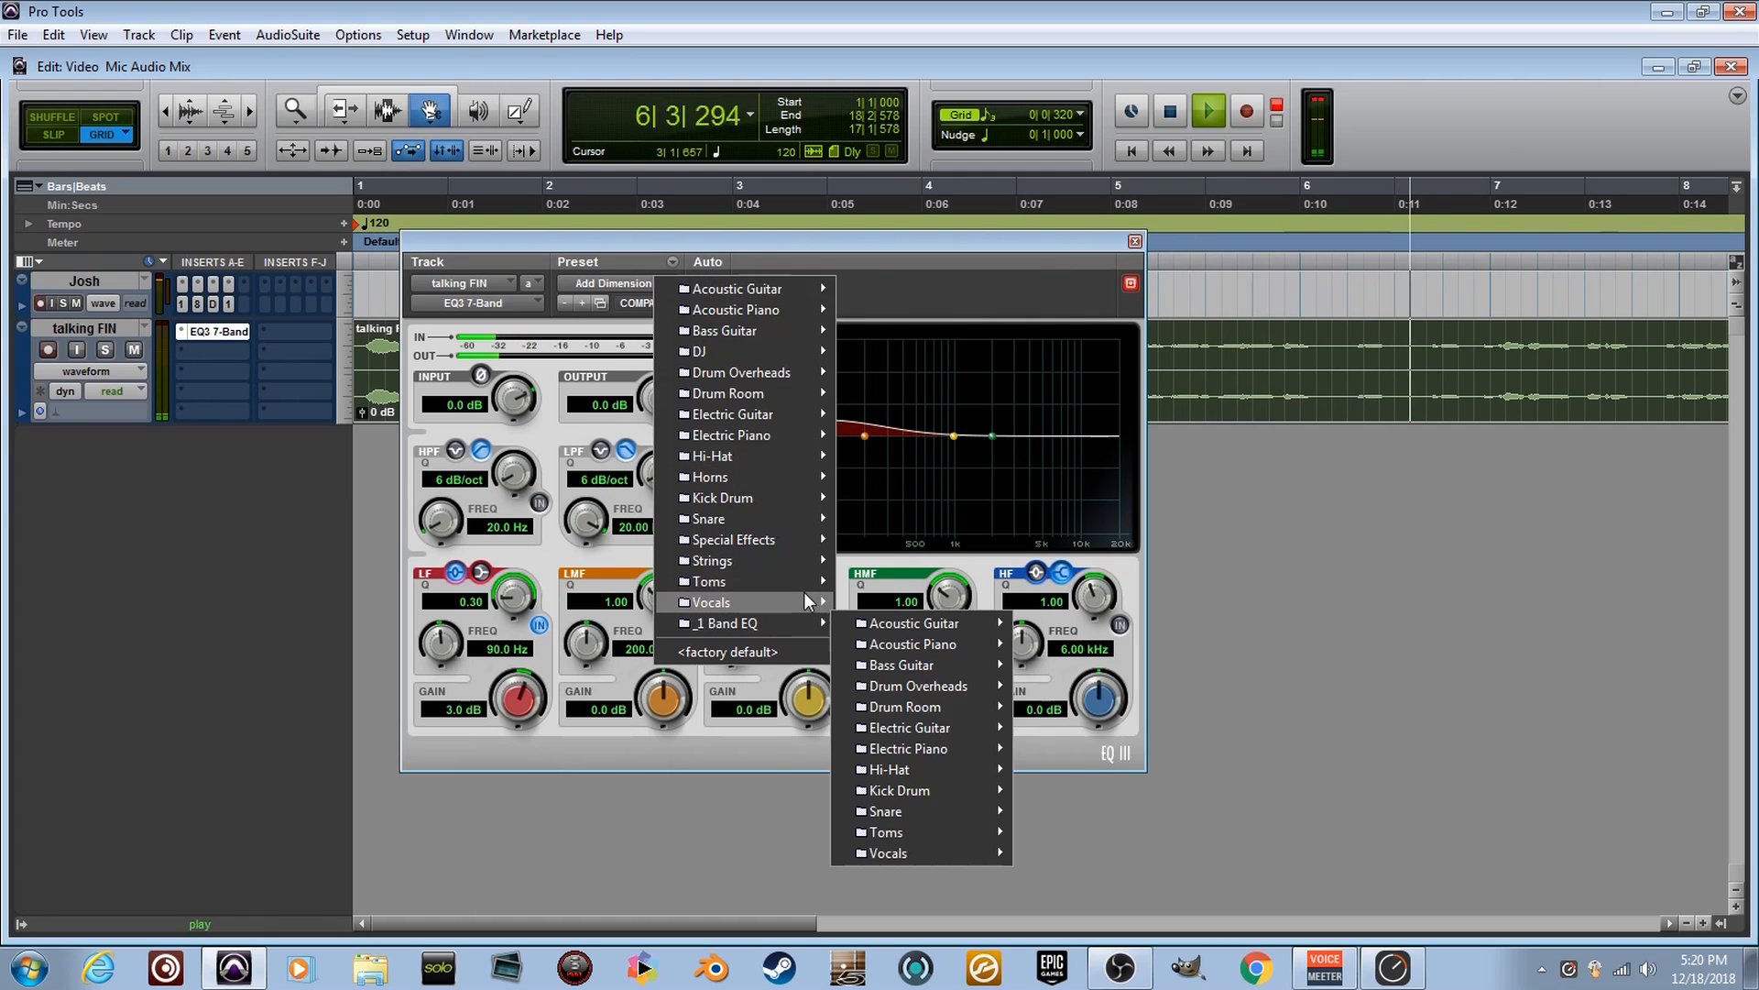
pyautogui.click(923, 601)
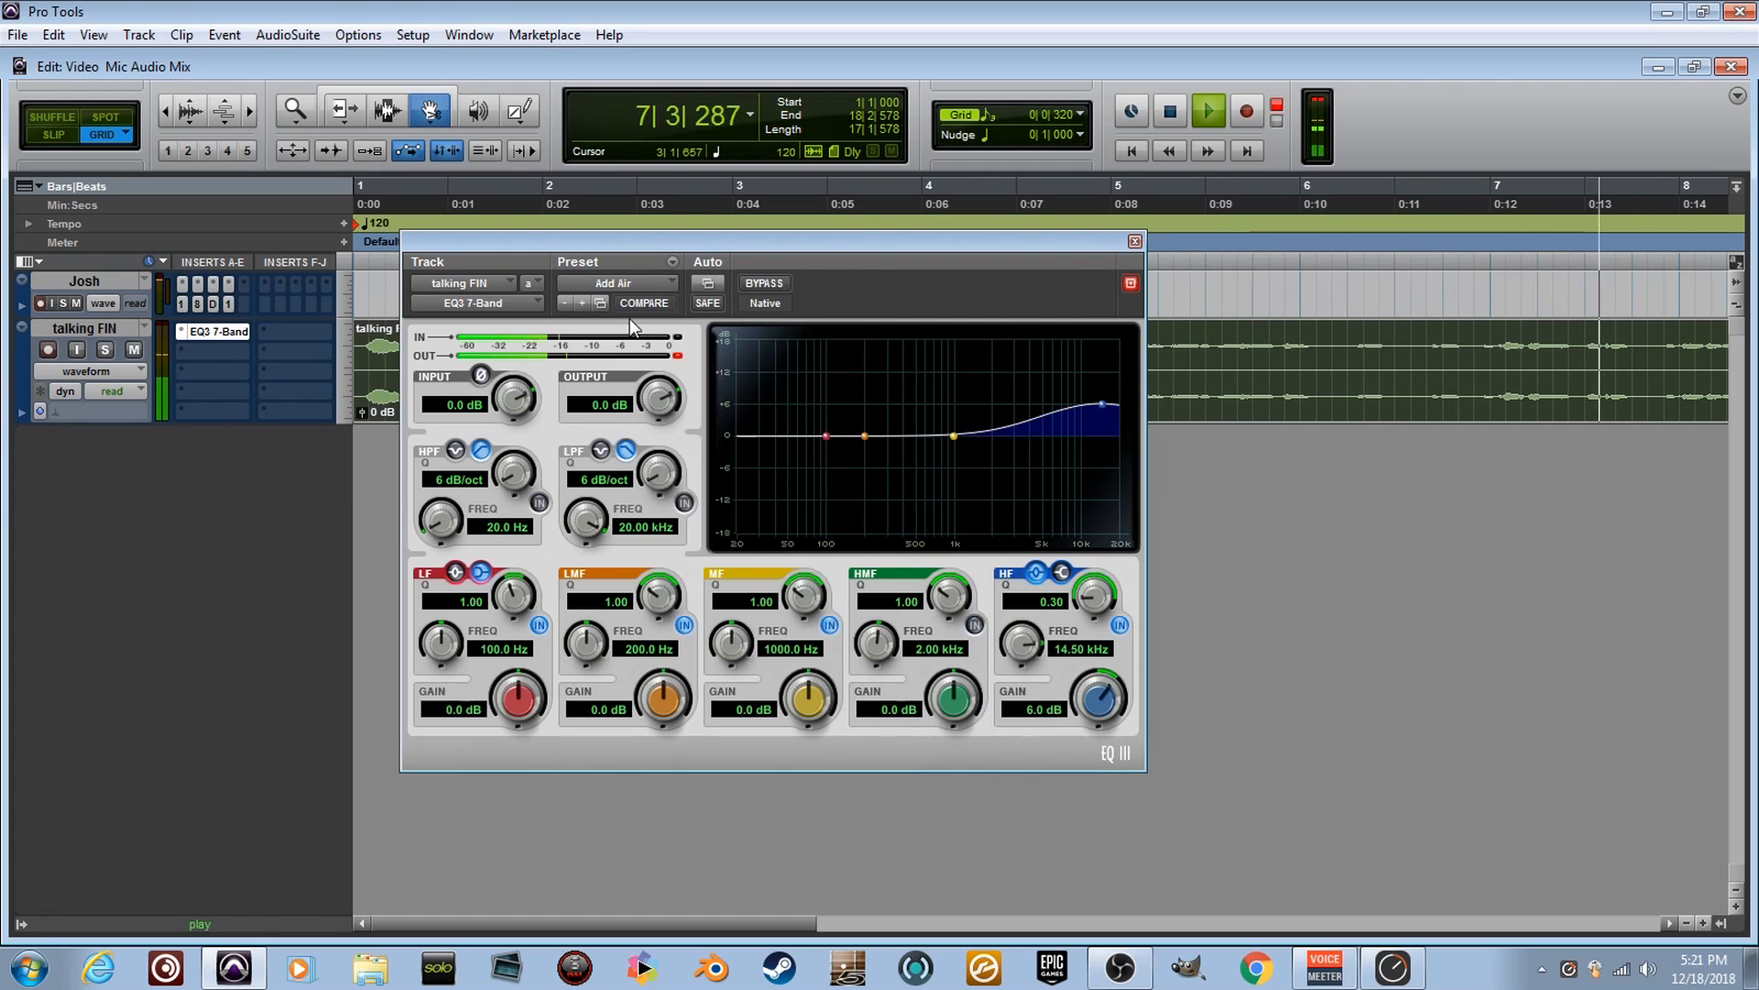
pyautogui.click(639, 286)
pyautogui.moveTo(773, 540)
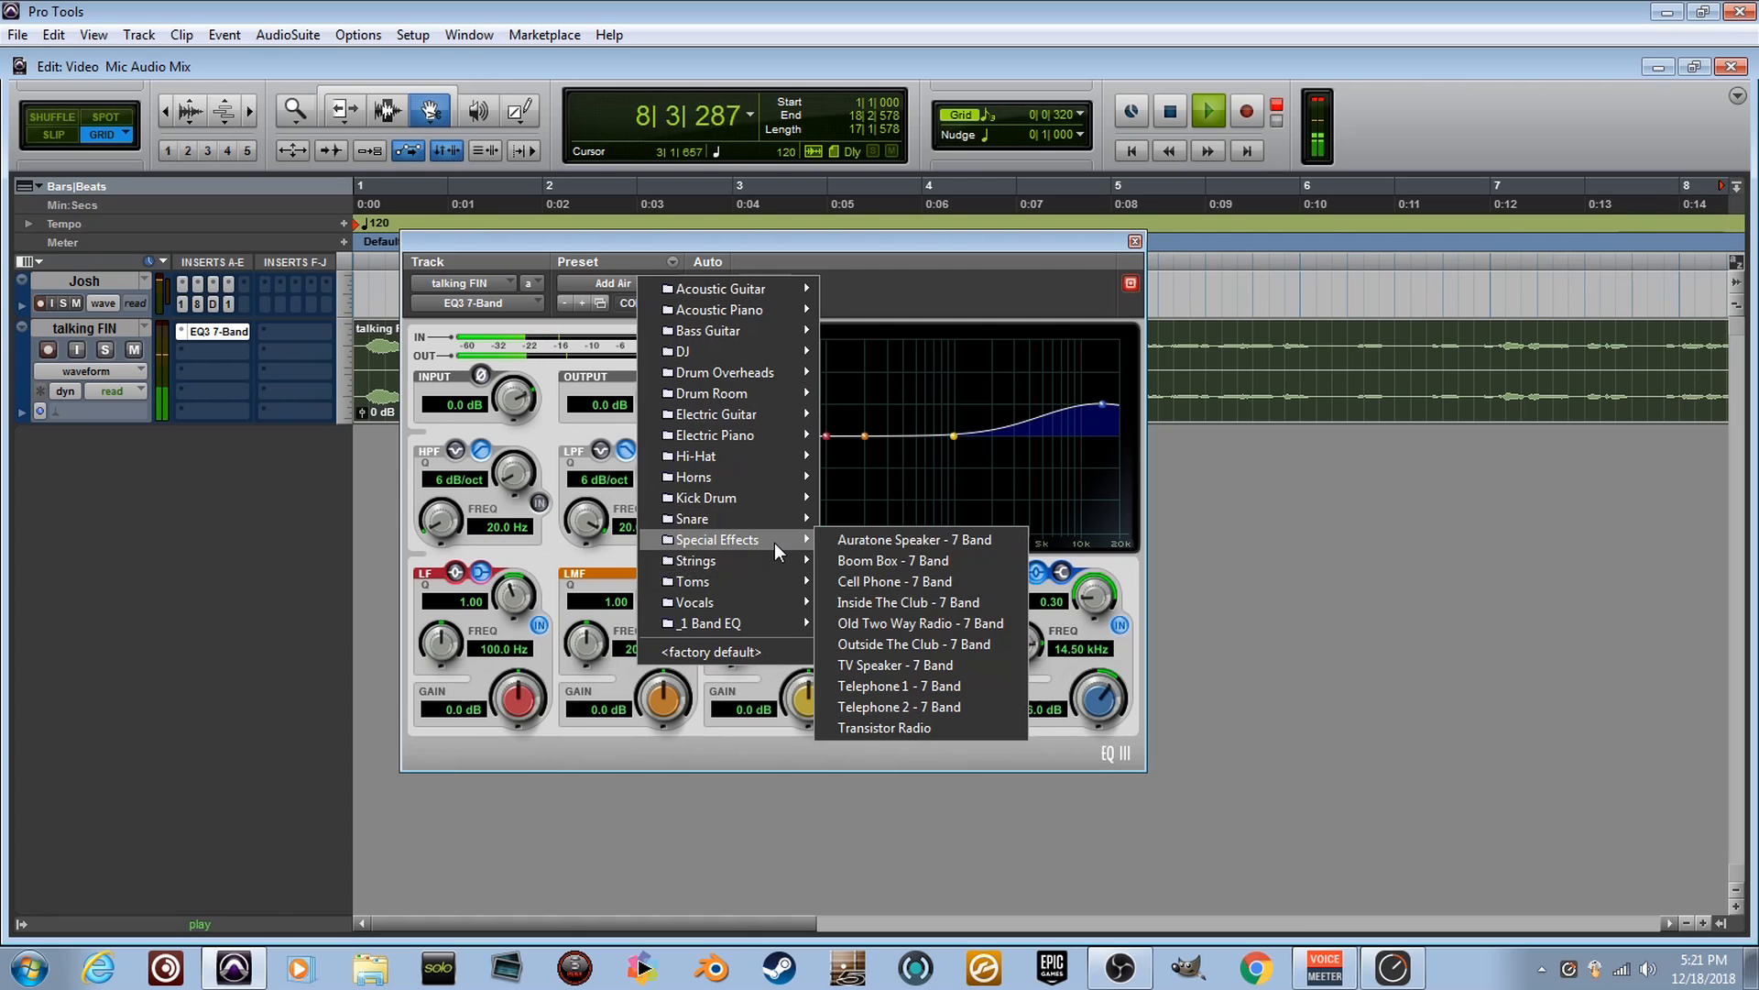
pyautogui.click(948, 707)
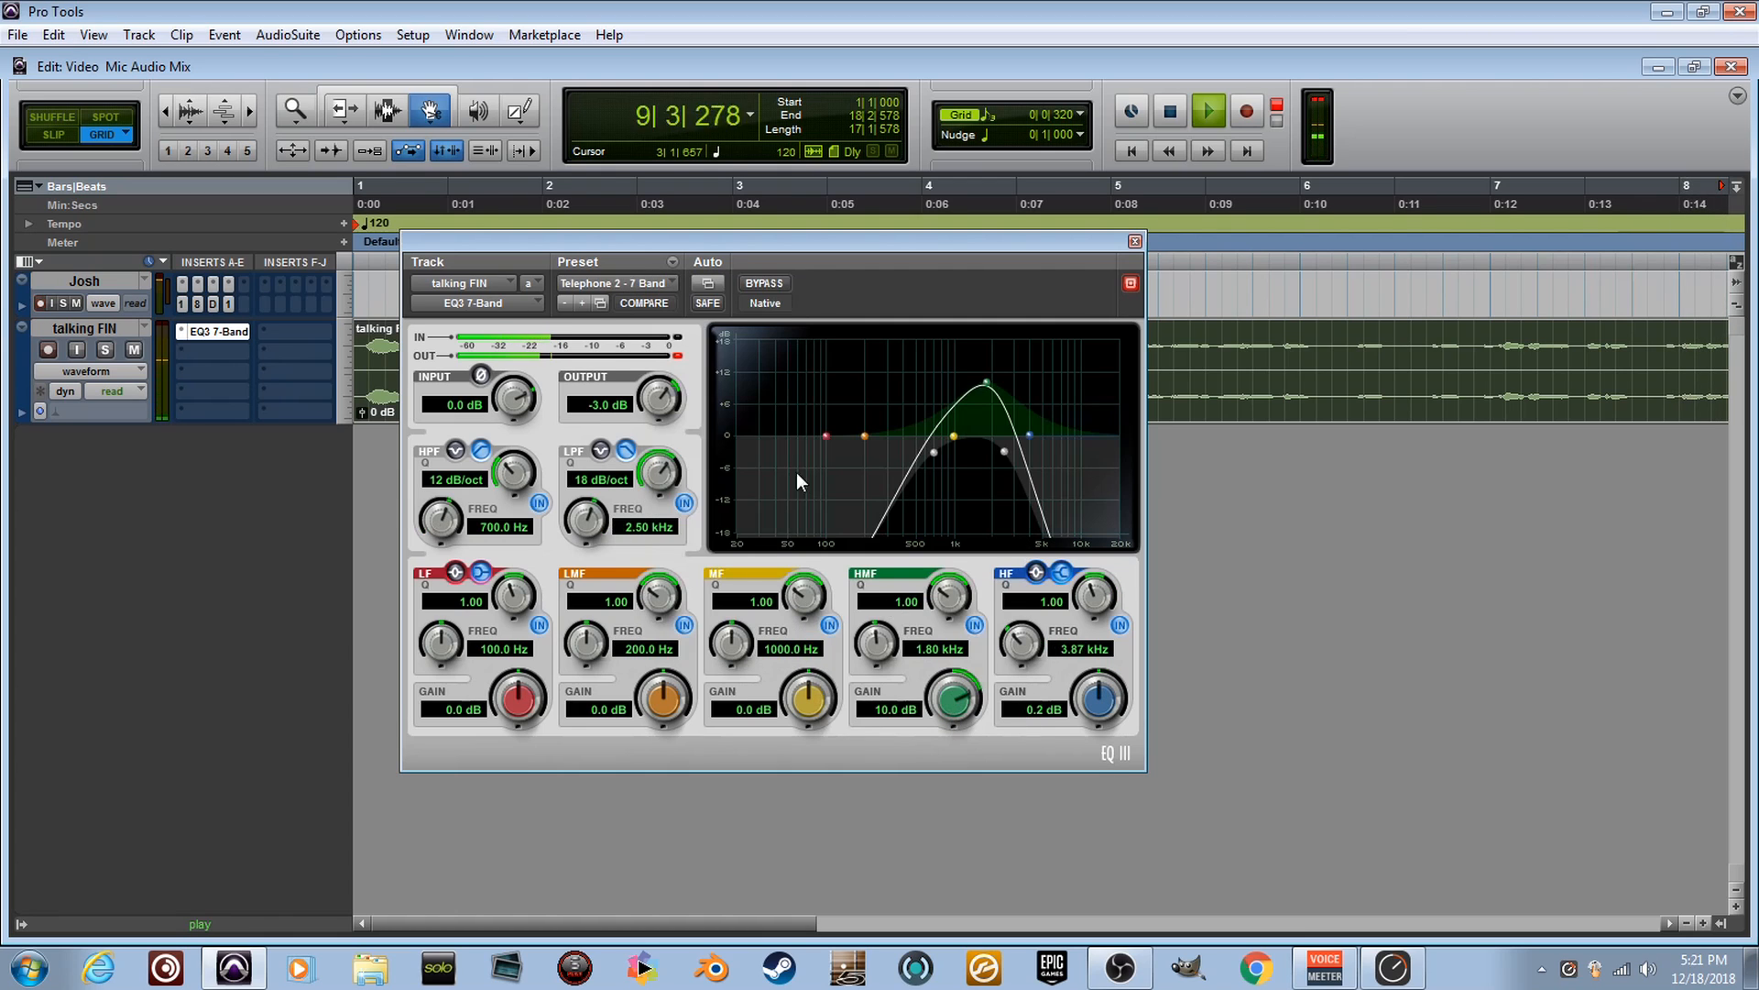
# Load the Cell Phone - 7 Band preset from the Special Effects presets during playback.
pyautogui.click(674, 285)
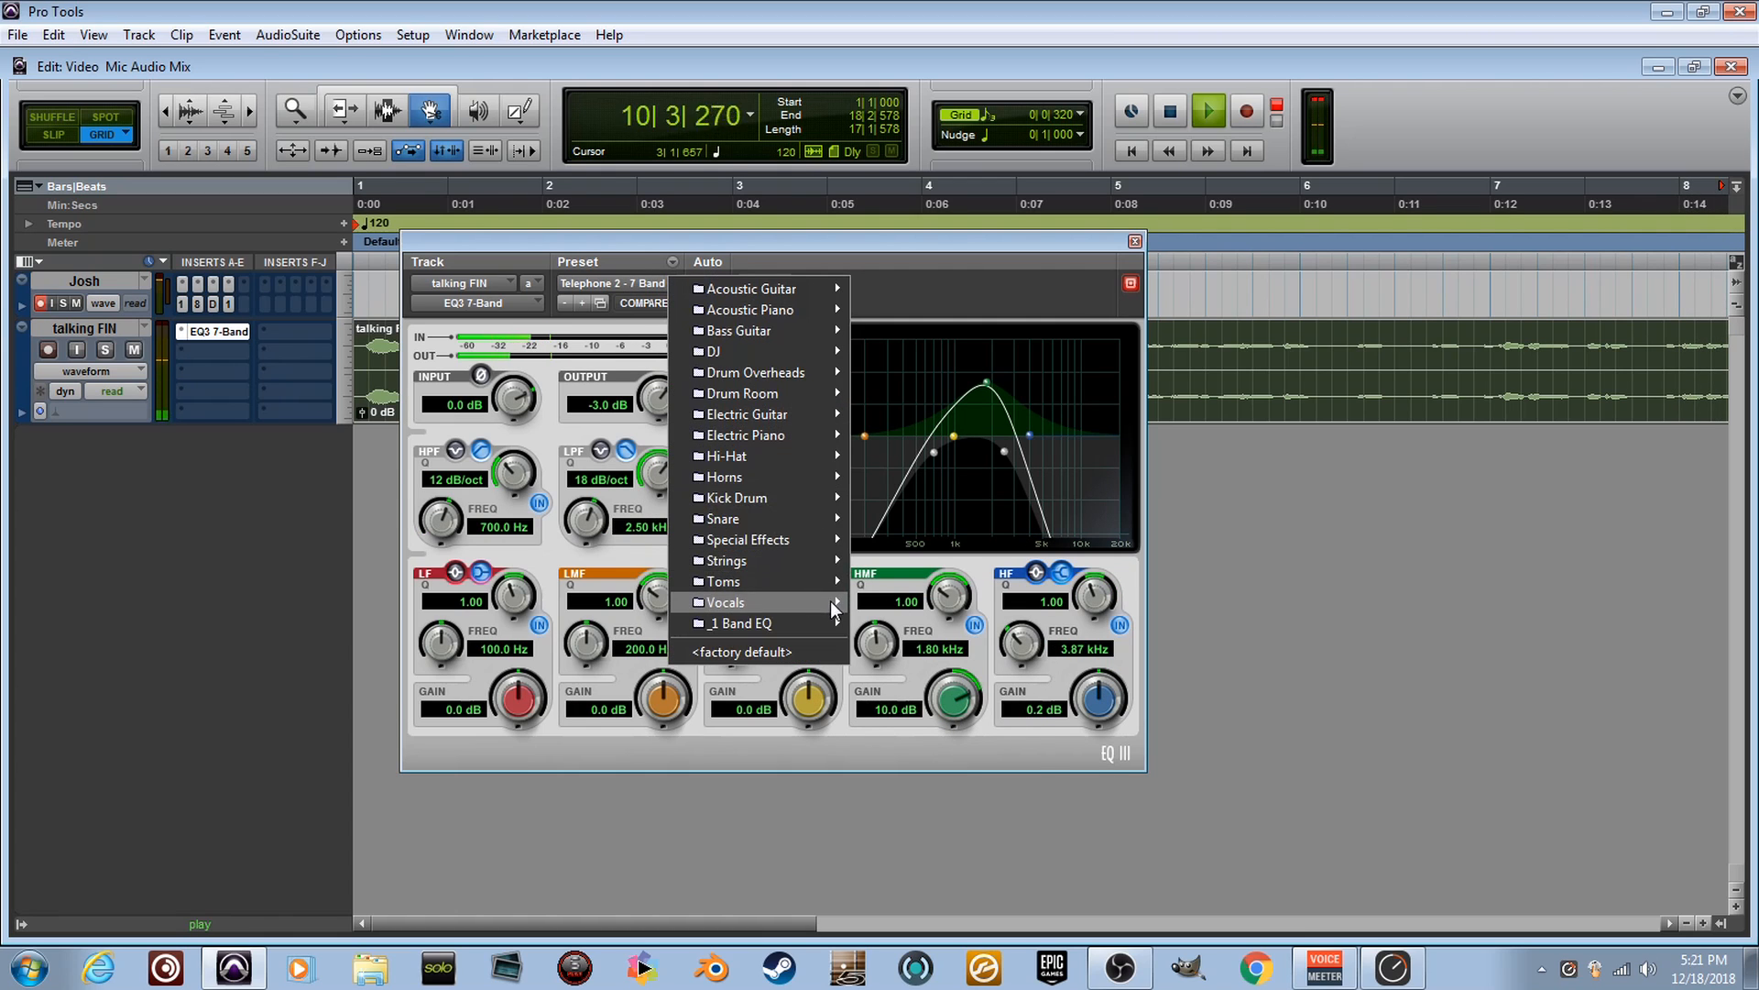
pyautogui.moveTo(788, 540)
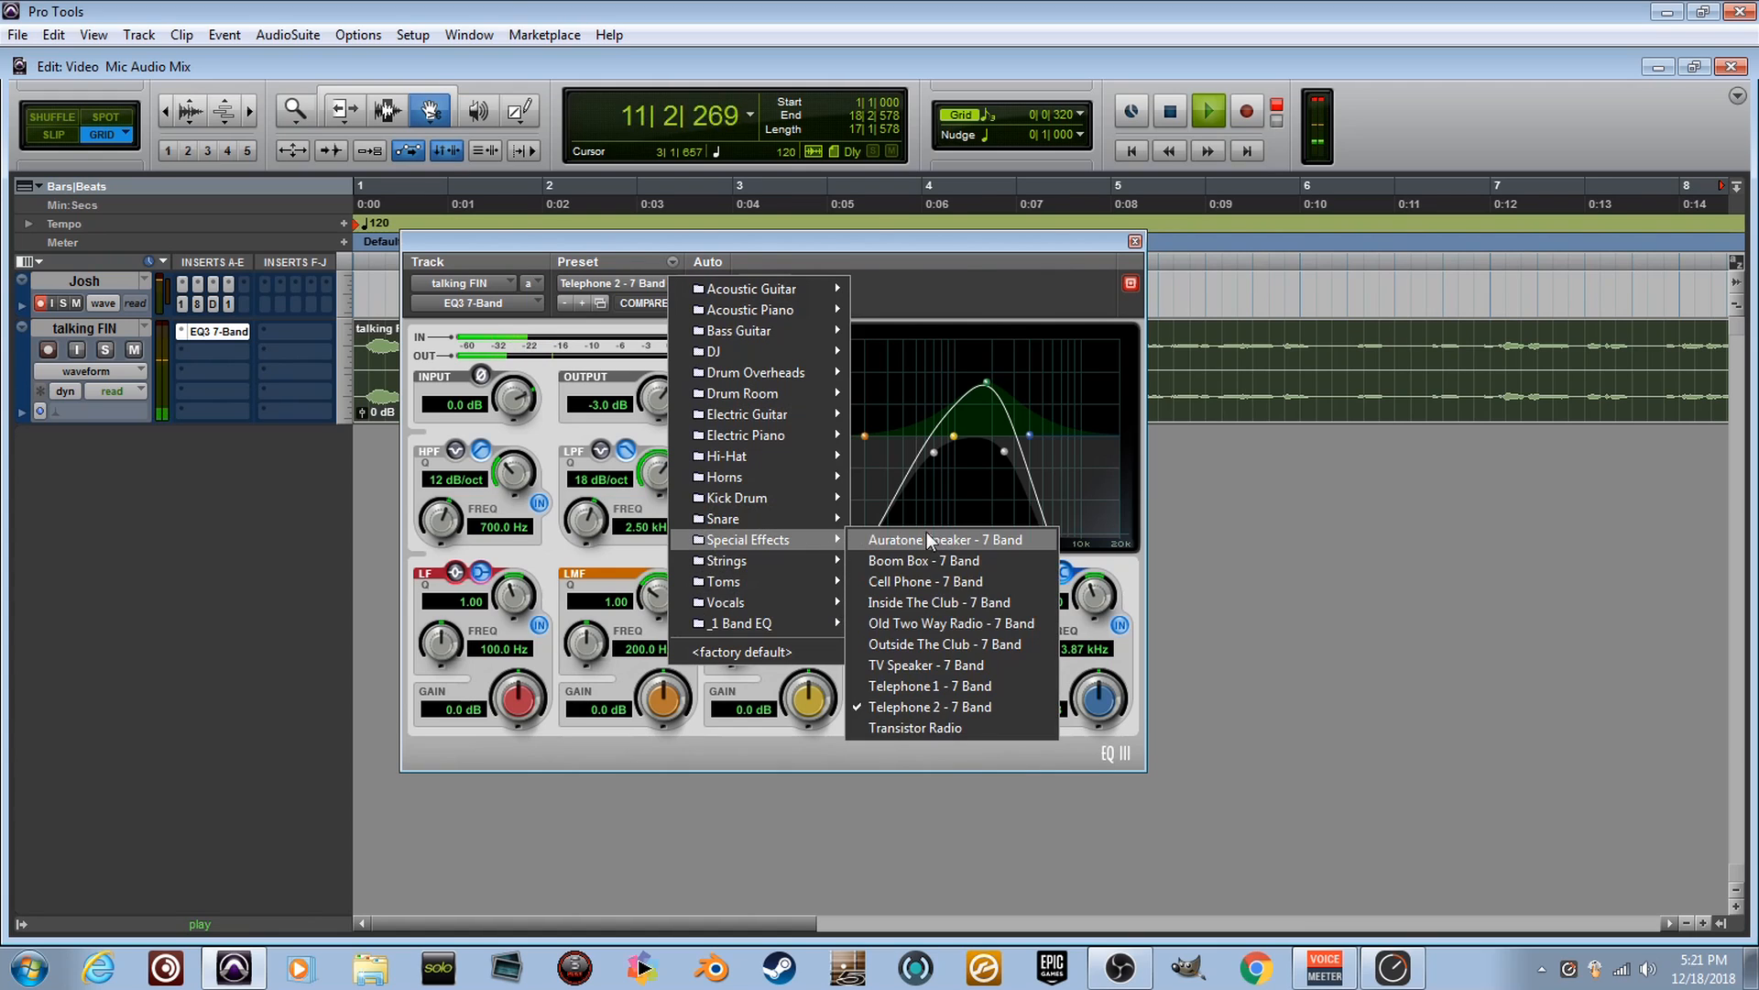
pyautogui.click(987, 582)
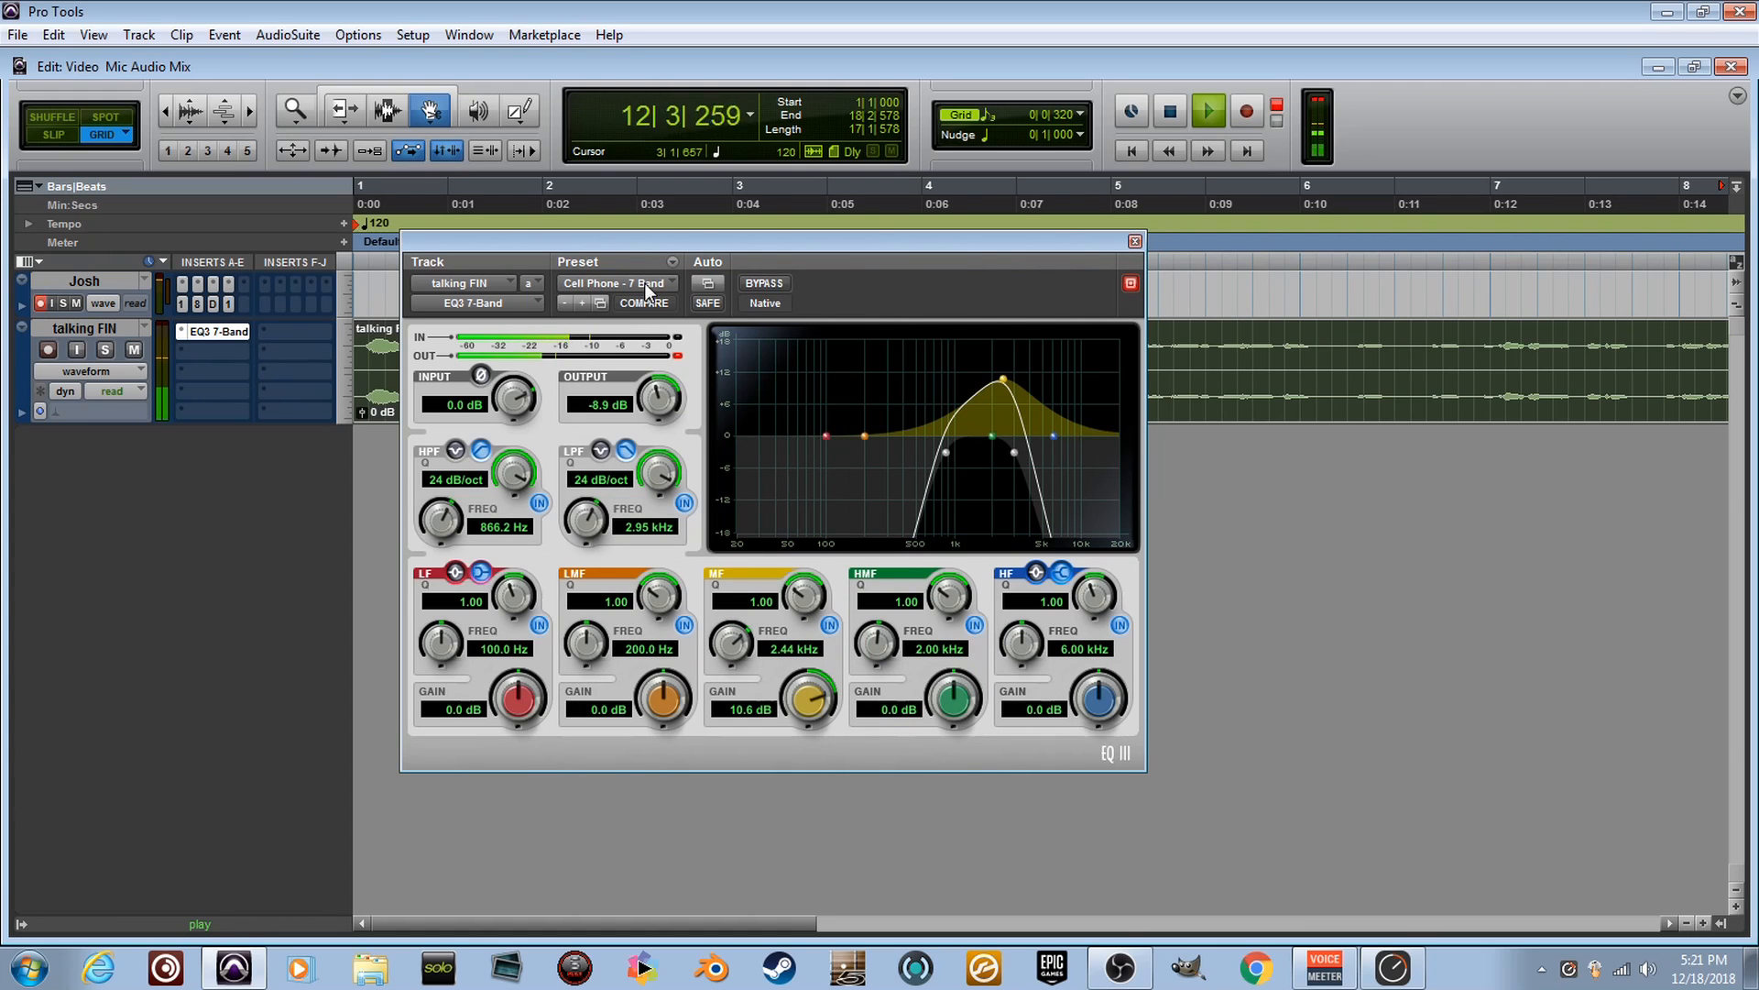
# Stop playback of the clip and close the EQ3 7-Band plug-in window.
pyautogui.press('space')
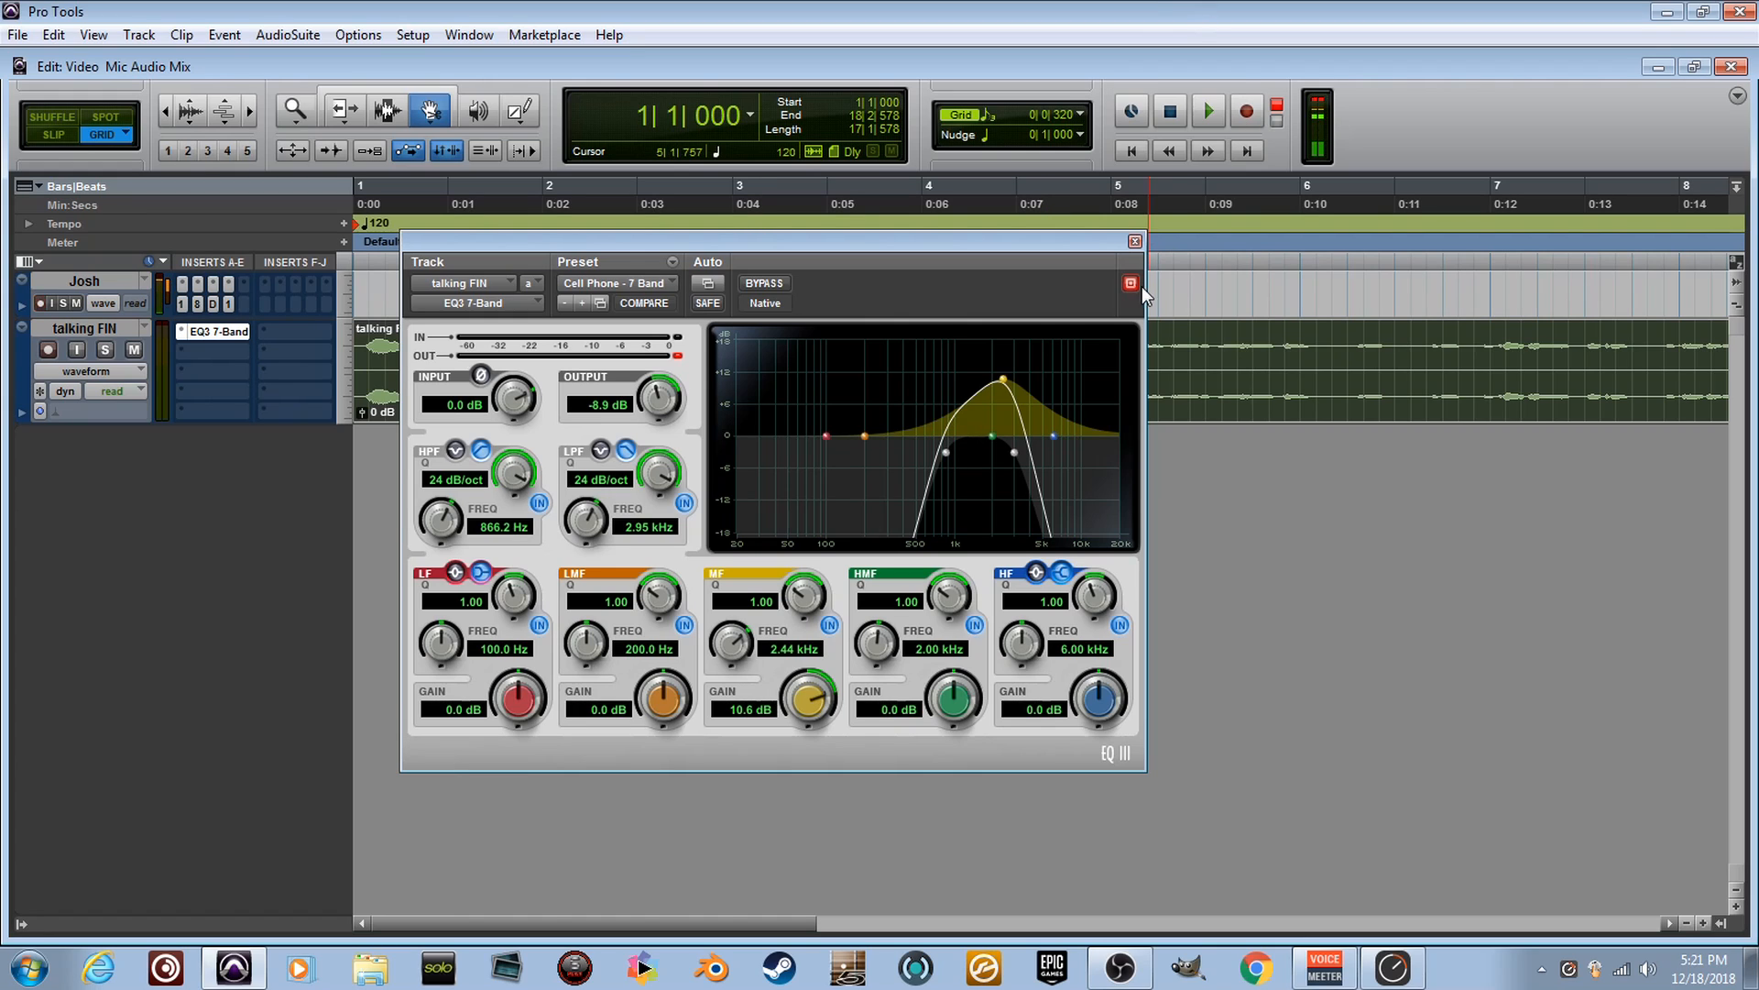
pyautogui.click(1134, 241)
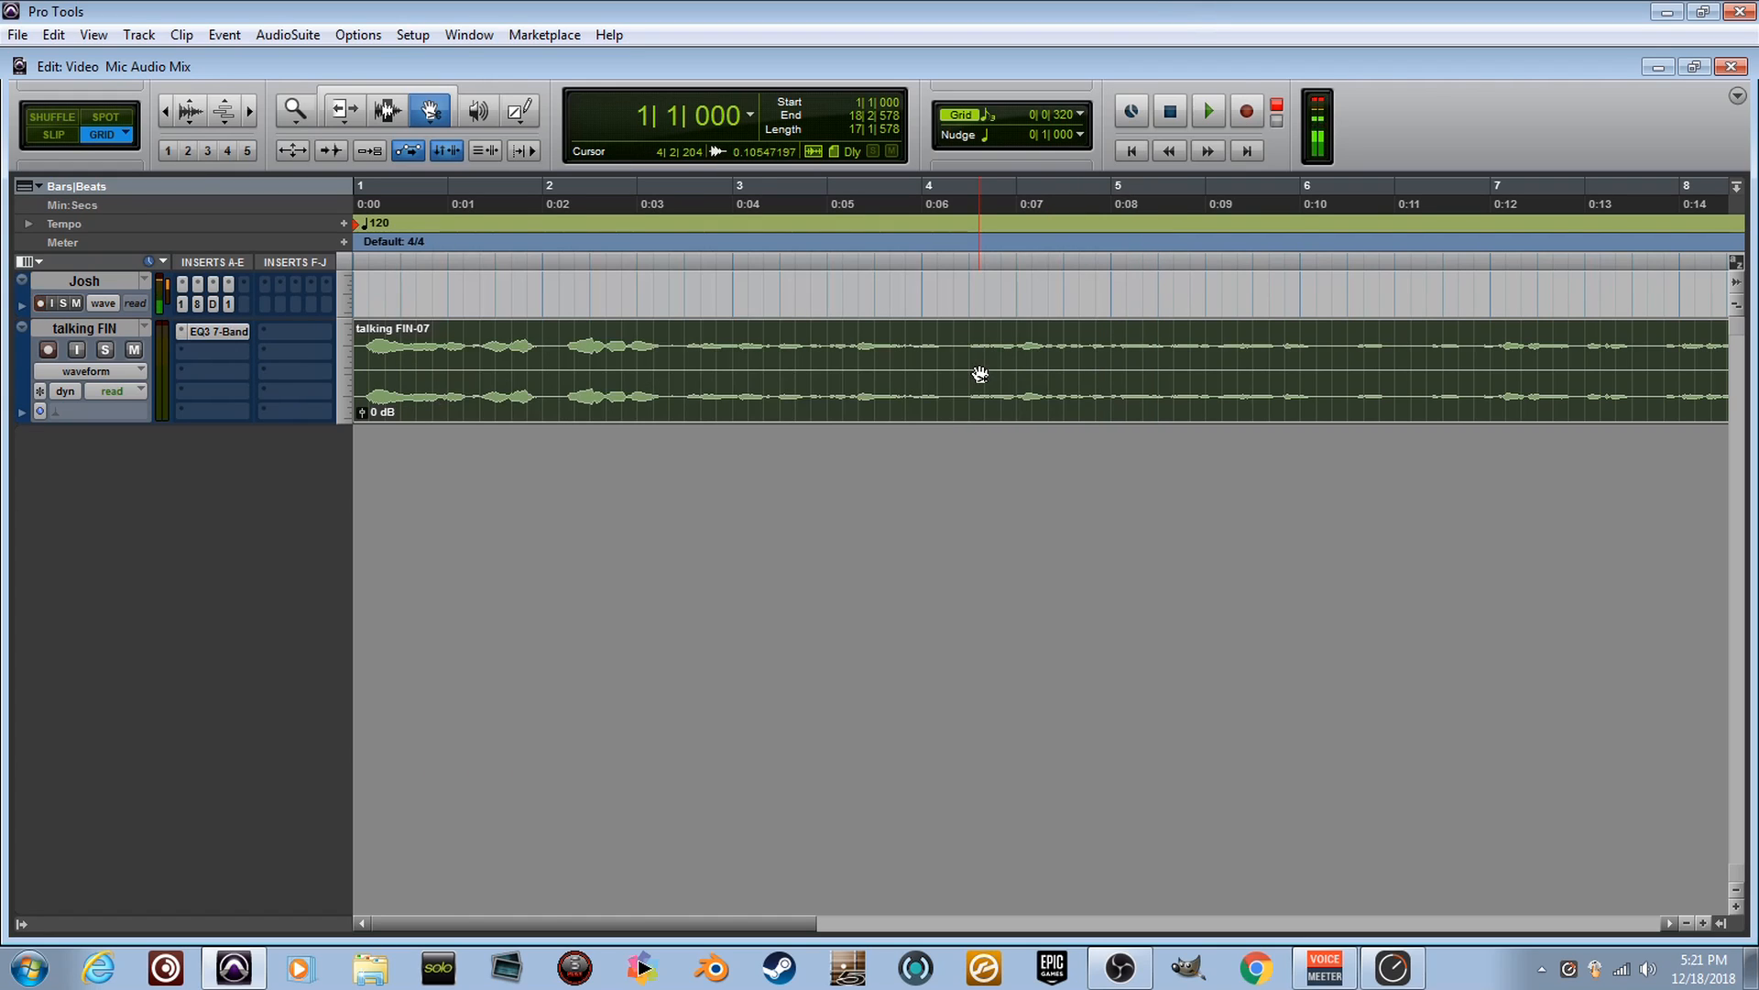